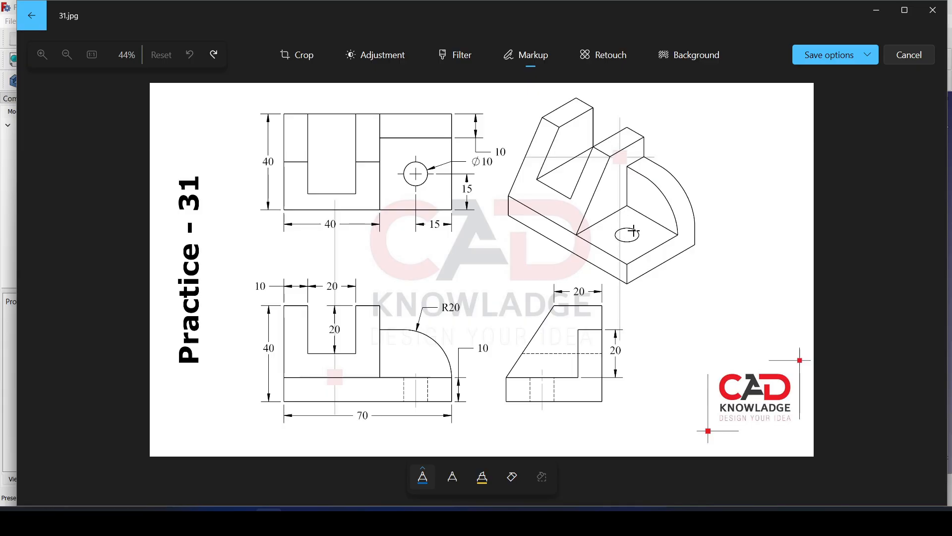
Switch to FreeCAD and create a new empty document in the Part Design workbench
key(alt+Tab)
click(11, 22)
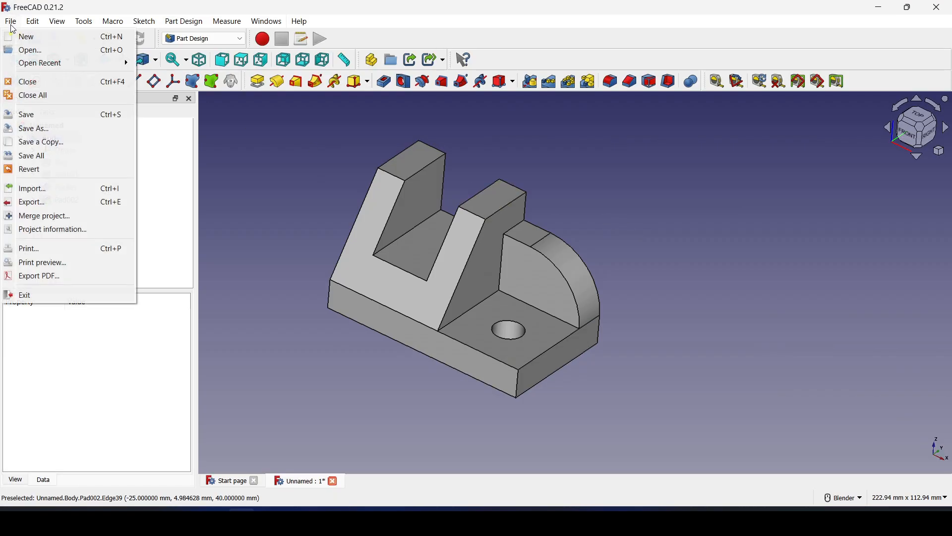
click(39, 41)
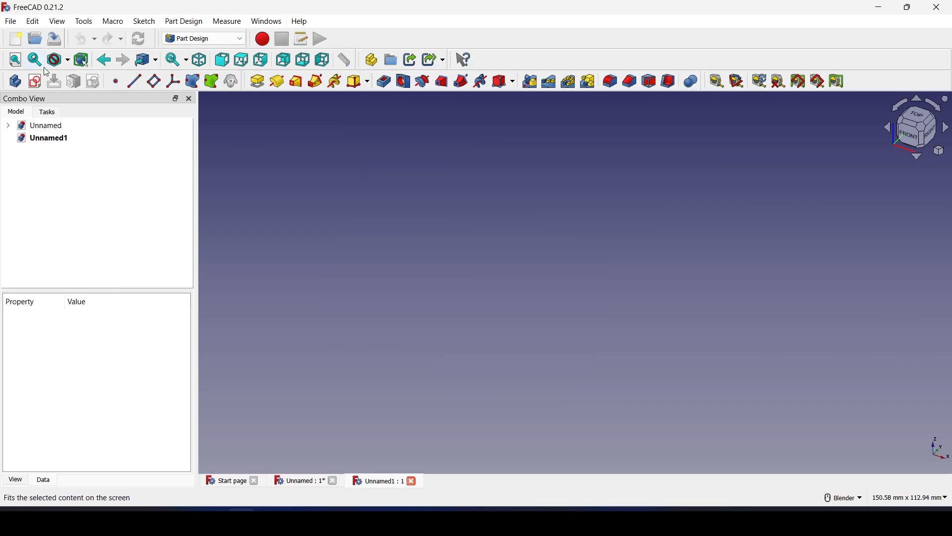
click(201, 38)
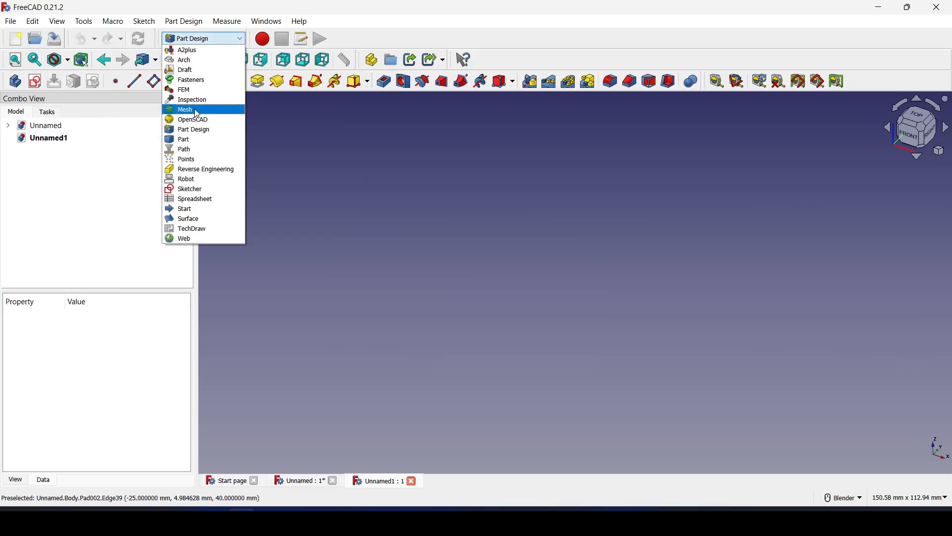
click(198, 137)
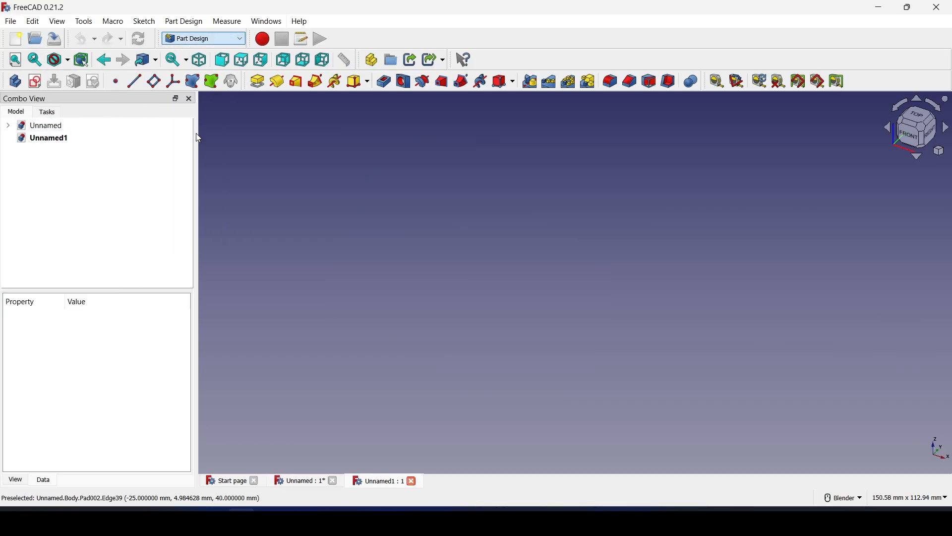
Create a new body and start a sketch on its XY plane
click(16, 84)
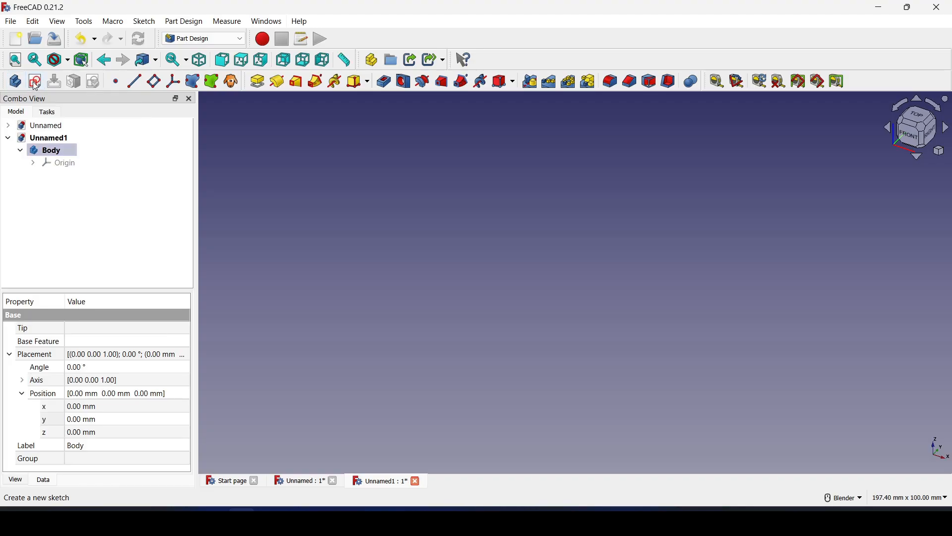
click(36, 83)
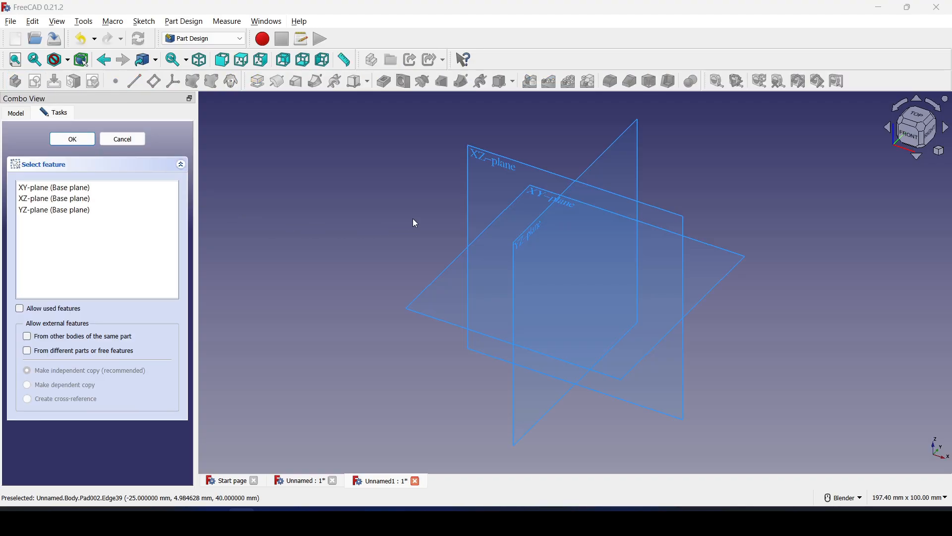
key(alt+Tab)
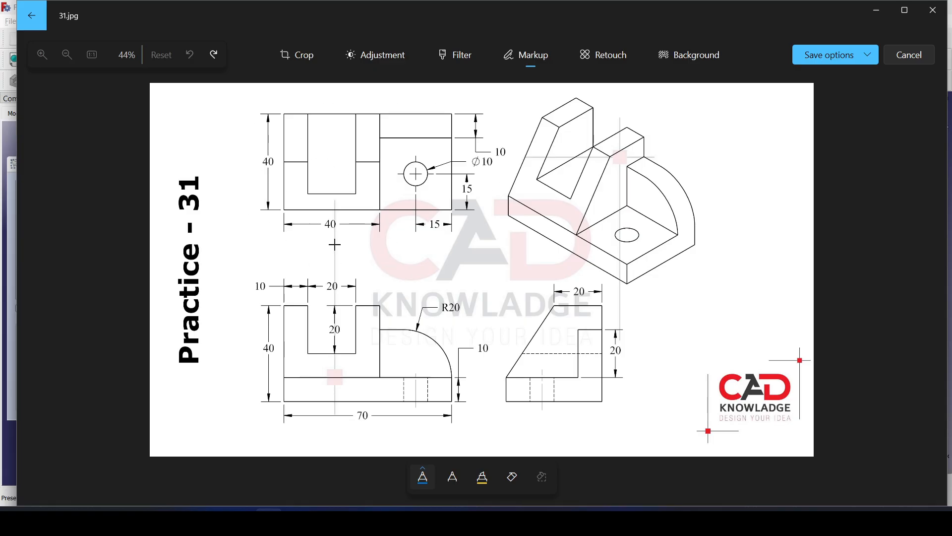
key(alt+Tab)
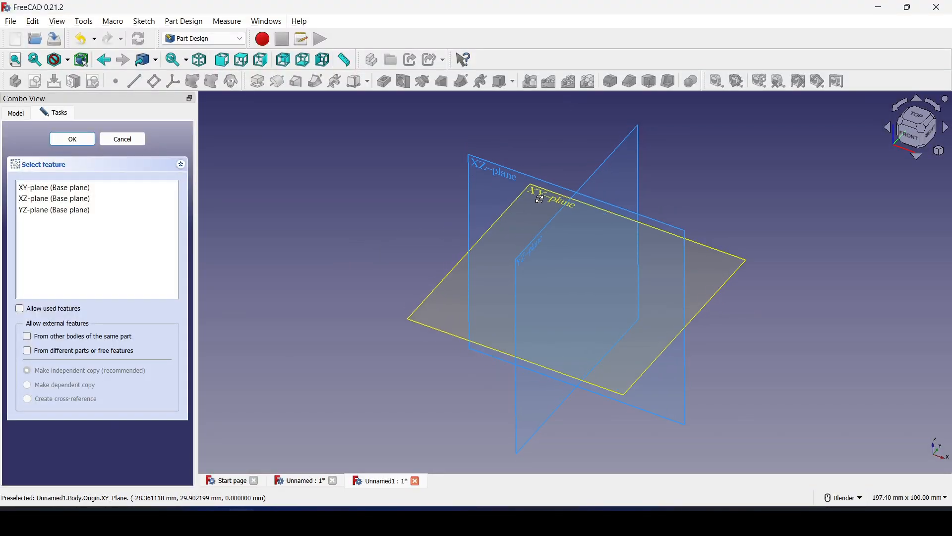
click(539, 198)
shift+middle_drag(588, 225, 514, 191)
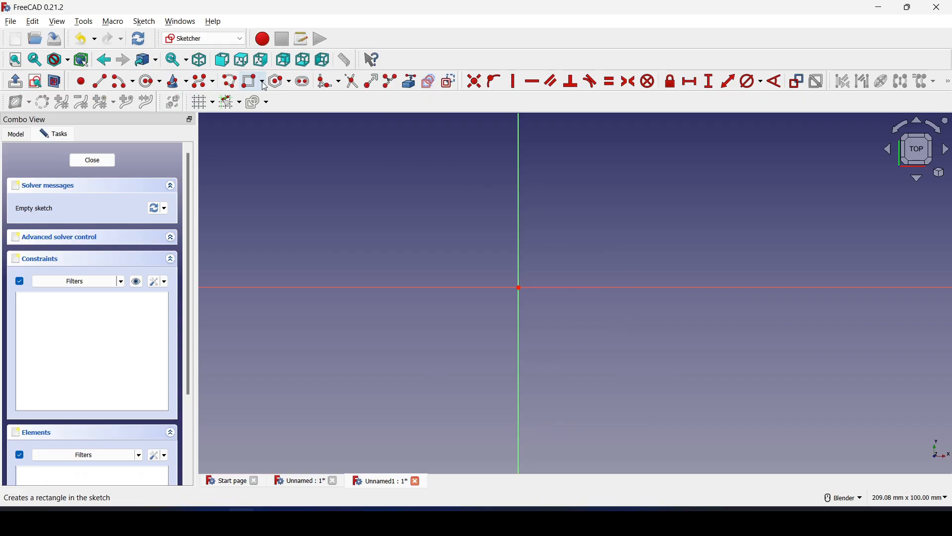
Sketch a centered rectangle about 75 mm wide and 41 mm high with its centre on the origin
key(alt+Tab)
key(alt+Tab)
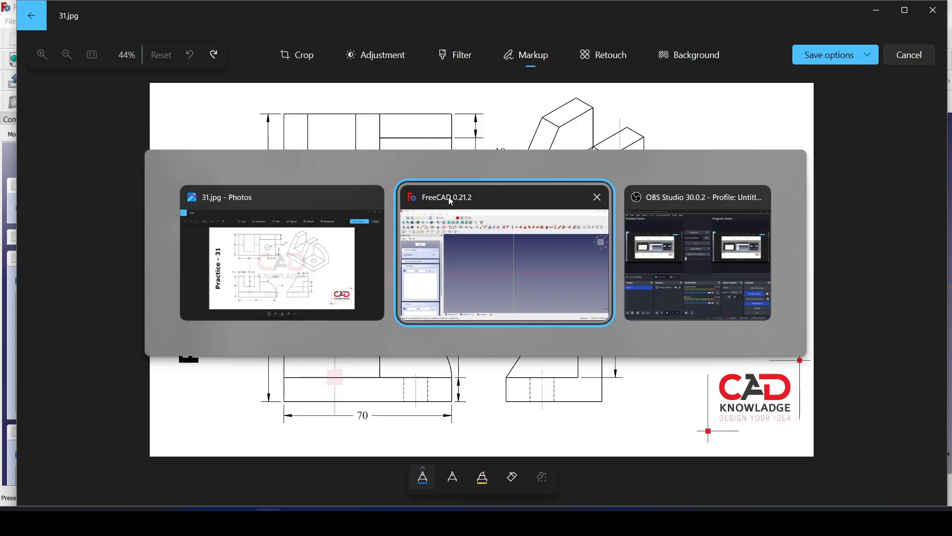
click(263, 83)
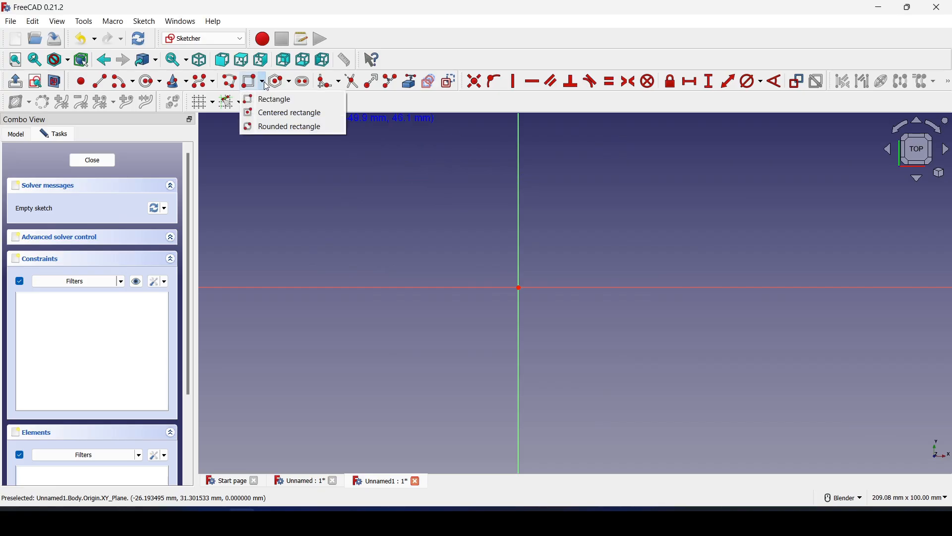
click(268, 113)
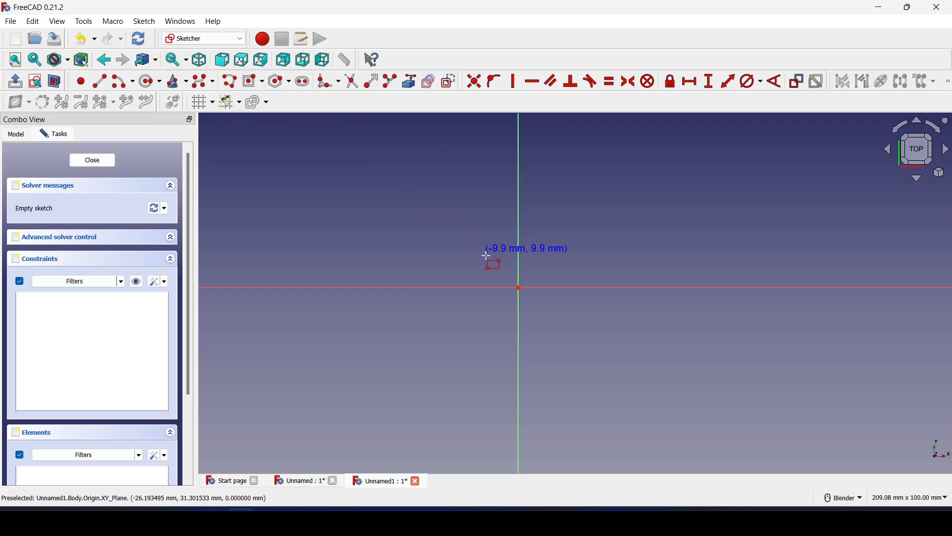
click(519, 288)
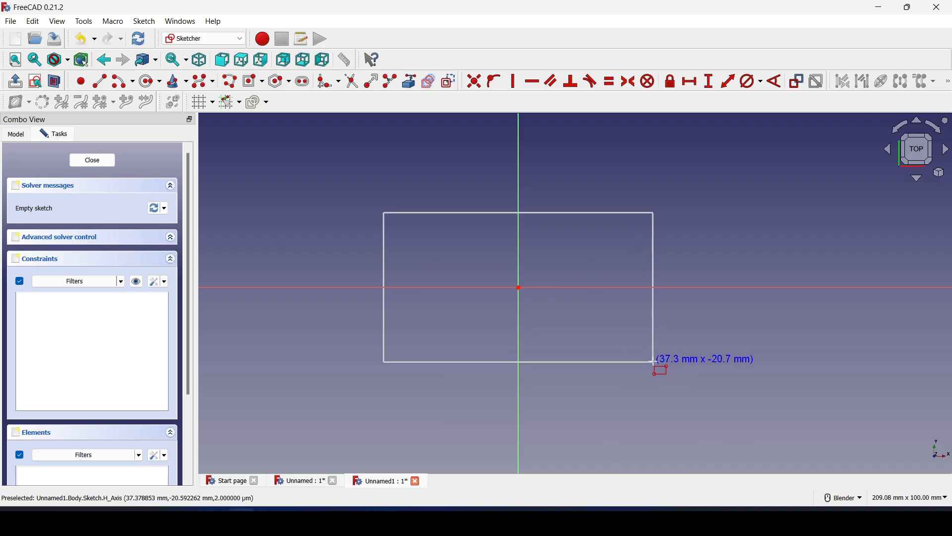
click(655, 363)
Constrain the rectangle's vertical side to 40 mm, following the 31.jpg drawing
key(alt+Tab)
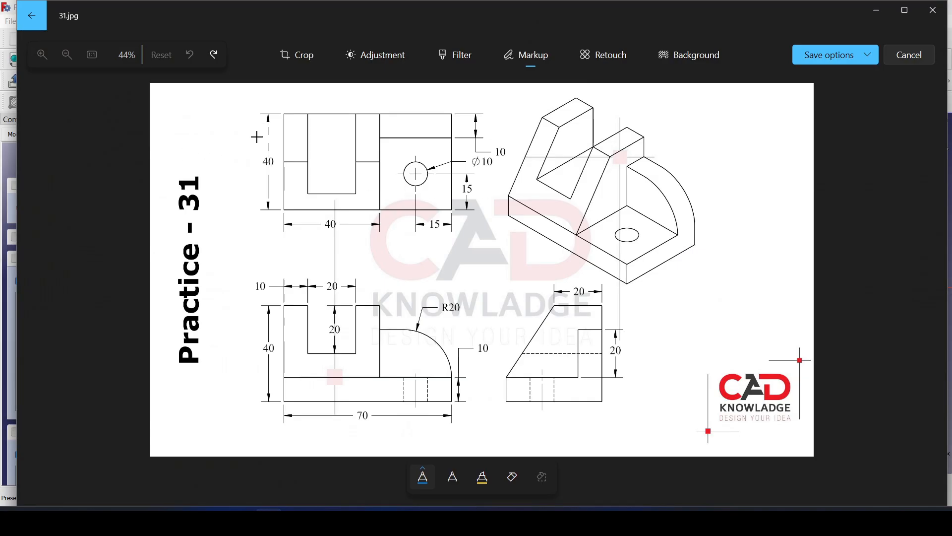
key(alt+Tab)
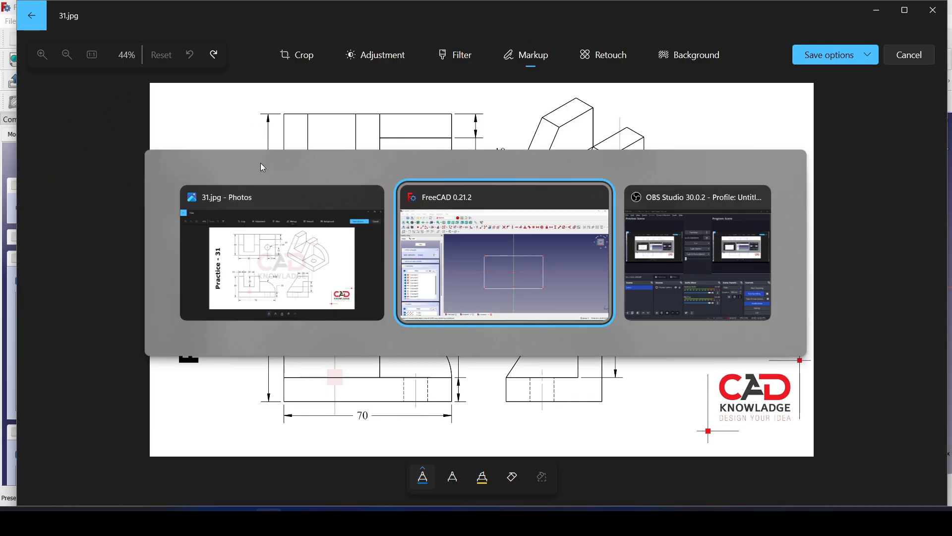
click(383, 255)
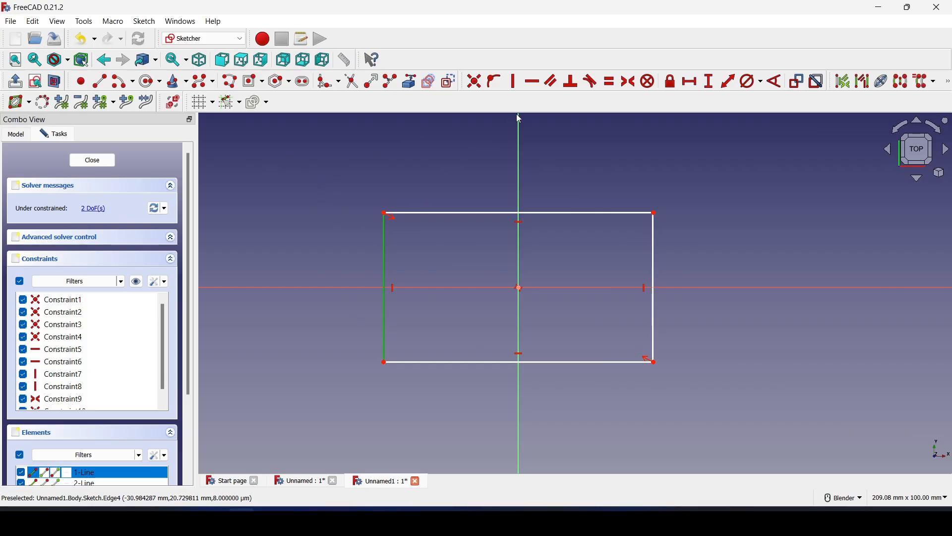
click(707, 85)
text(40)
key(Return)
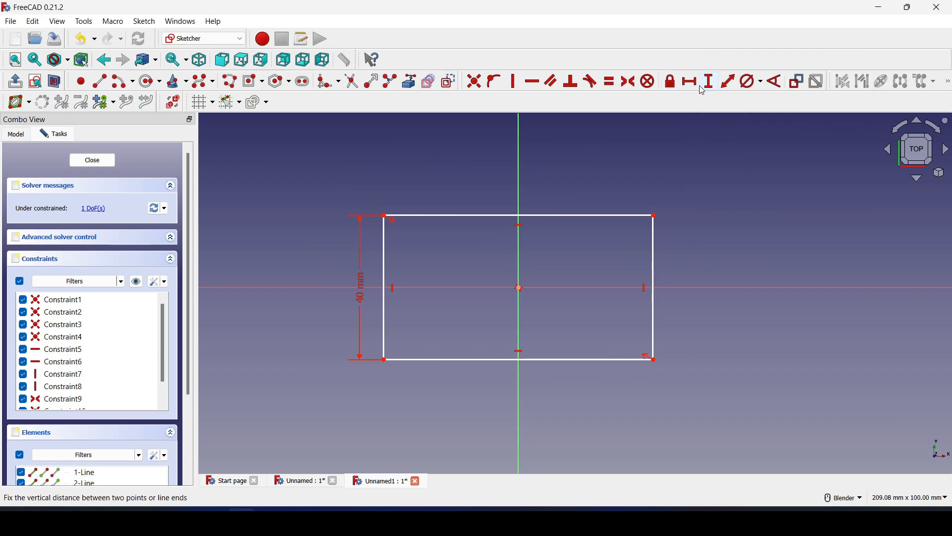
Check the drawing's overall length and constrain the rectangle's horizontal side to 70 mm
key(alt+Tab)
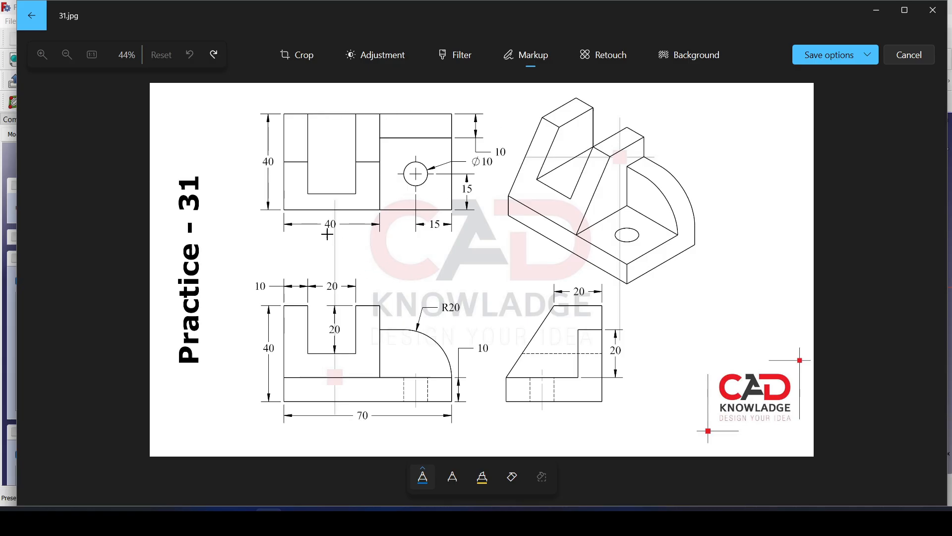
key(alt+Tab)
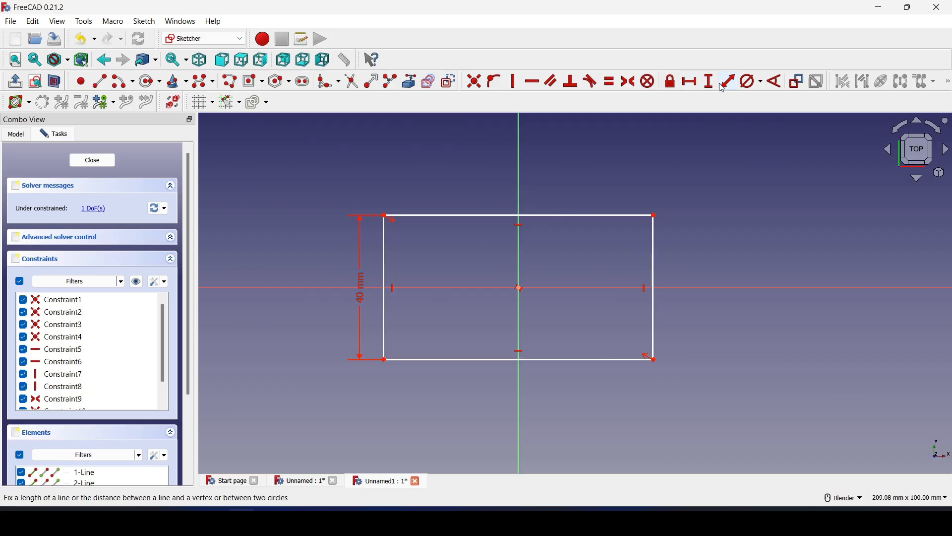
click(690, 81)
click(541, 214)
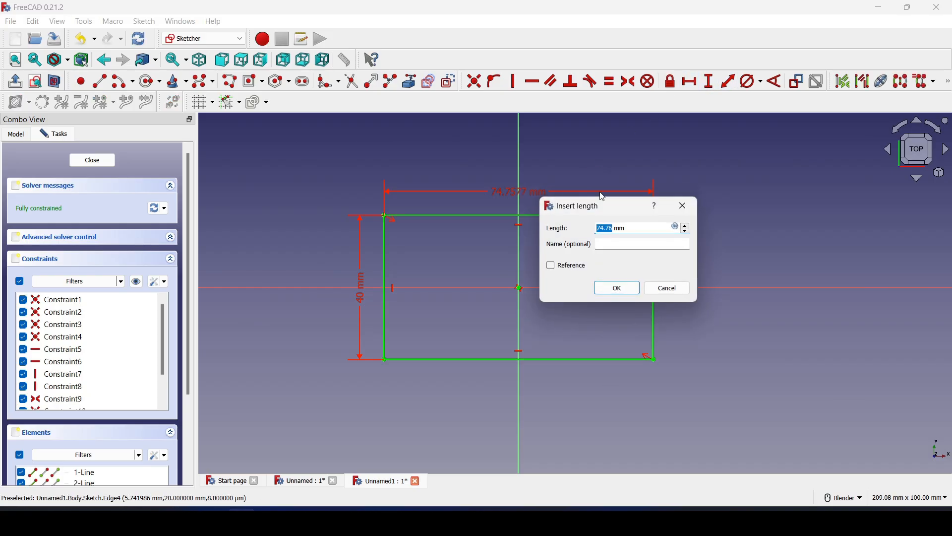
text(70)
key(Return)
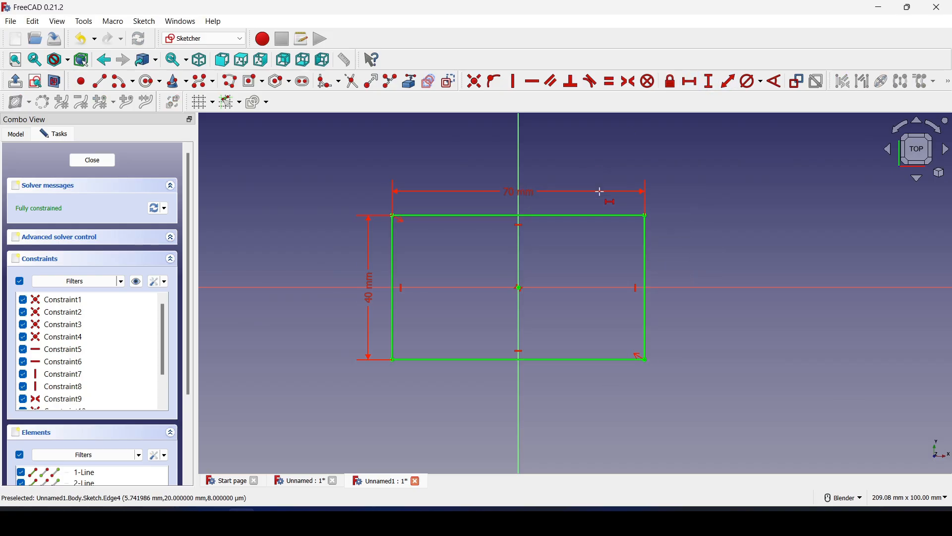
Sketch a circle about 14.7 mm in diameter on the horizontal axis, about 21 mm right of the origin
key(alt+Tab)
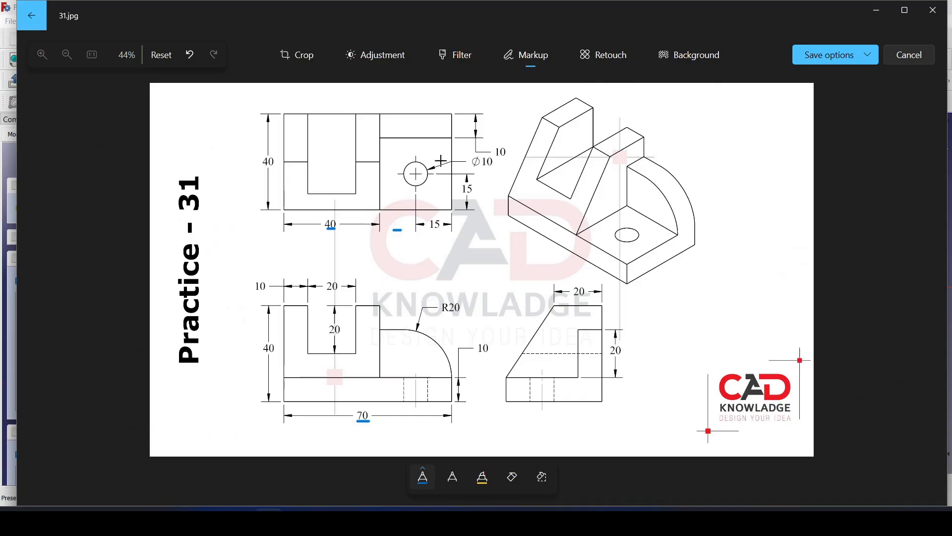
key(alt+Tab)
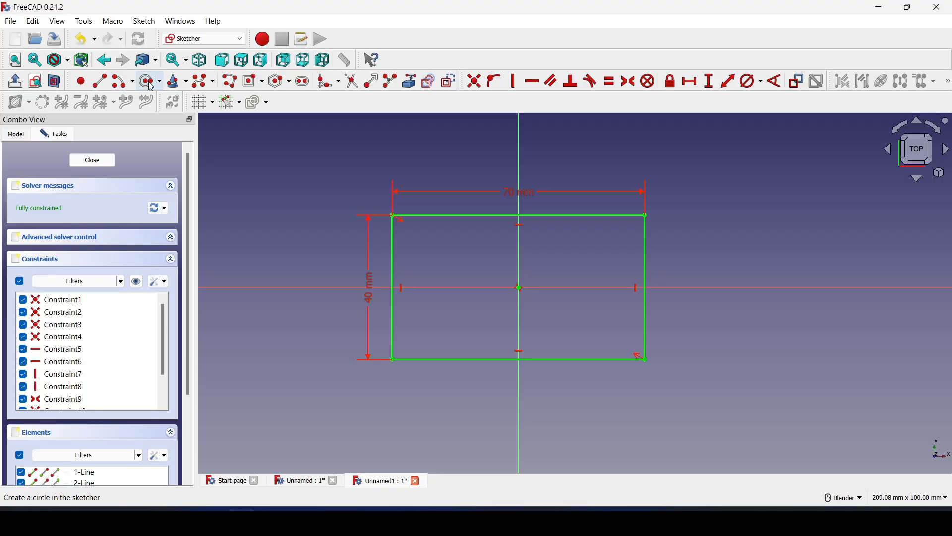
click(151, 82)
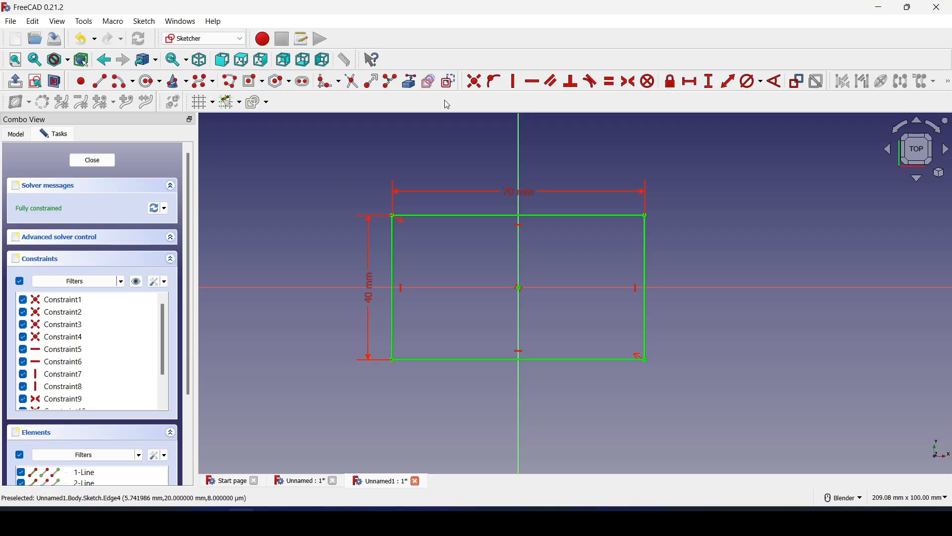
click(595, 288)
click(613, 307)
Check the hole size in the drawing and constrain the circle's diameter to 10 mm
key(alt+Tab)
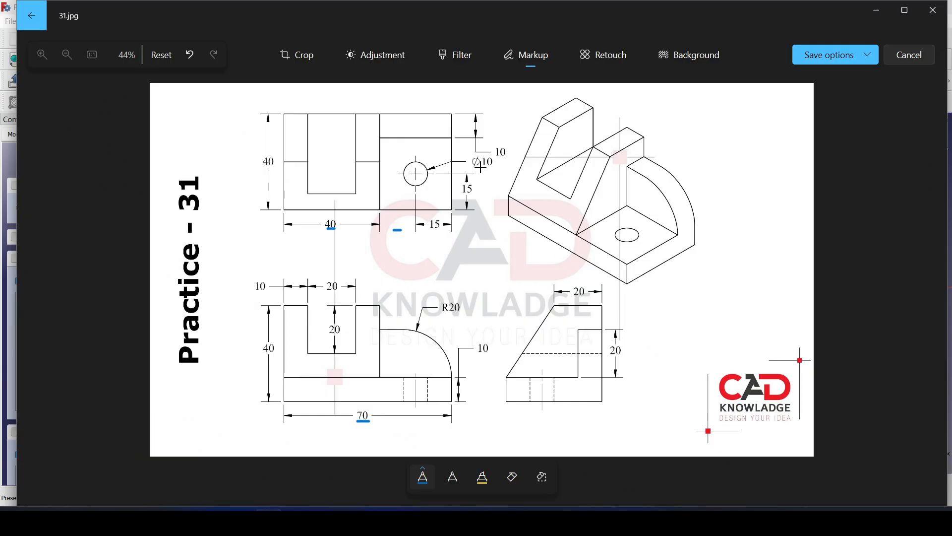
key(alt+Tab)
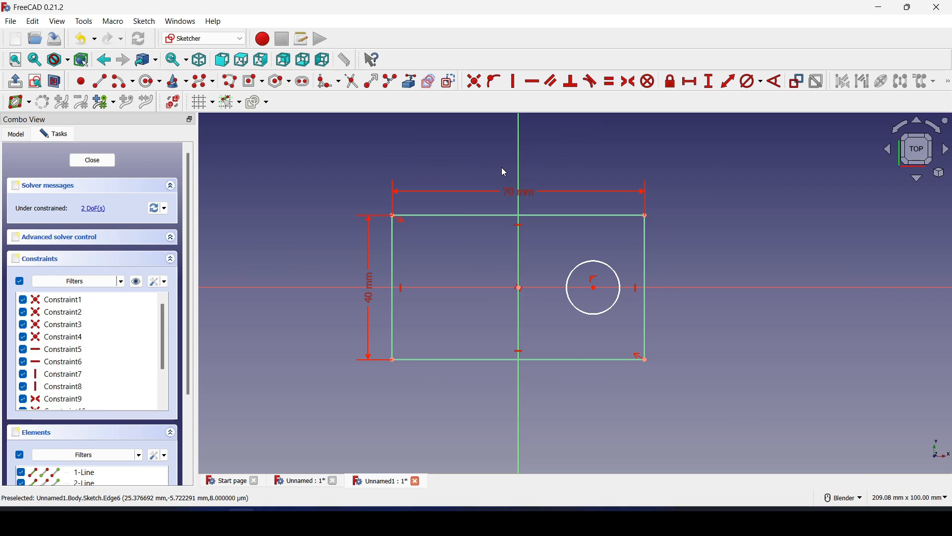
click(750, 92)
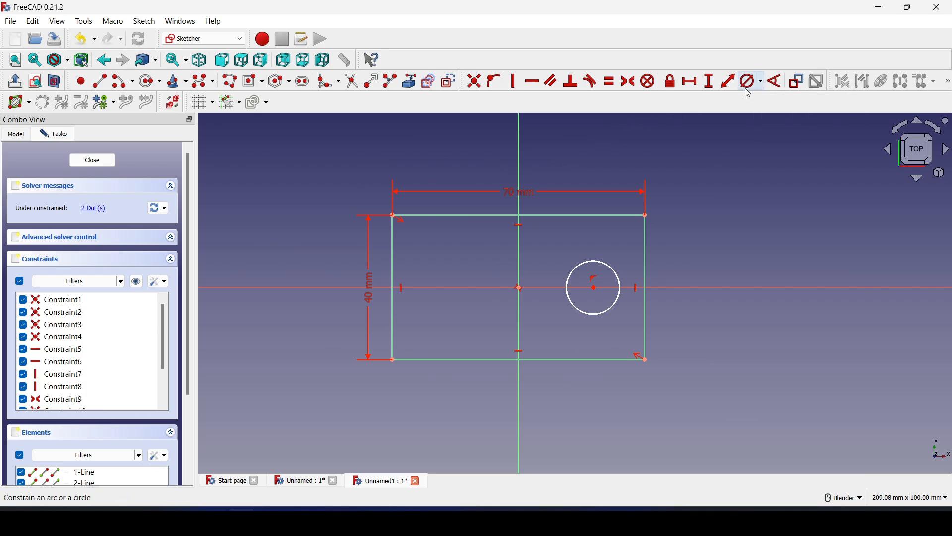
click(605, 263)
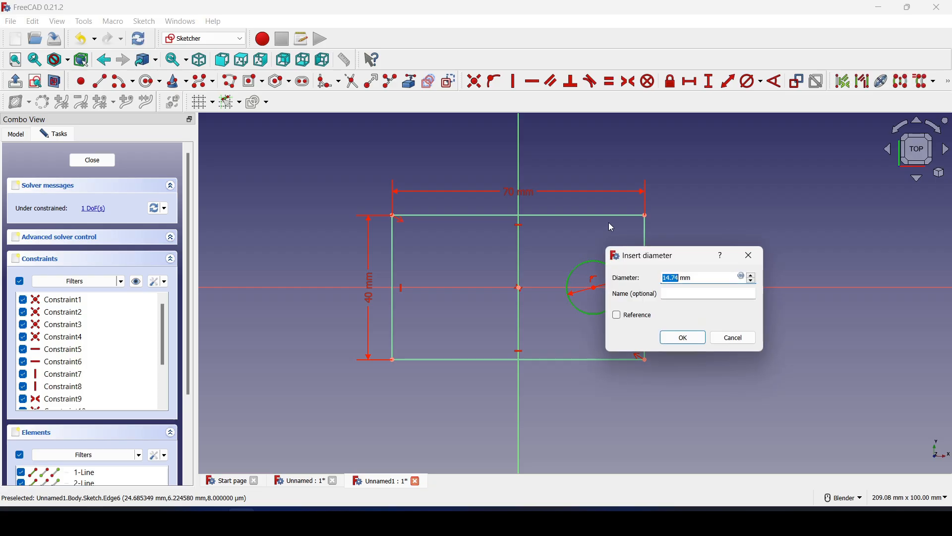
text(10)
key(Return)
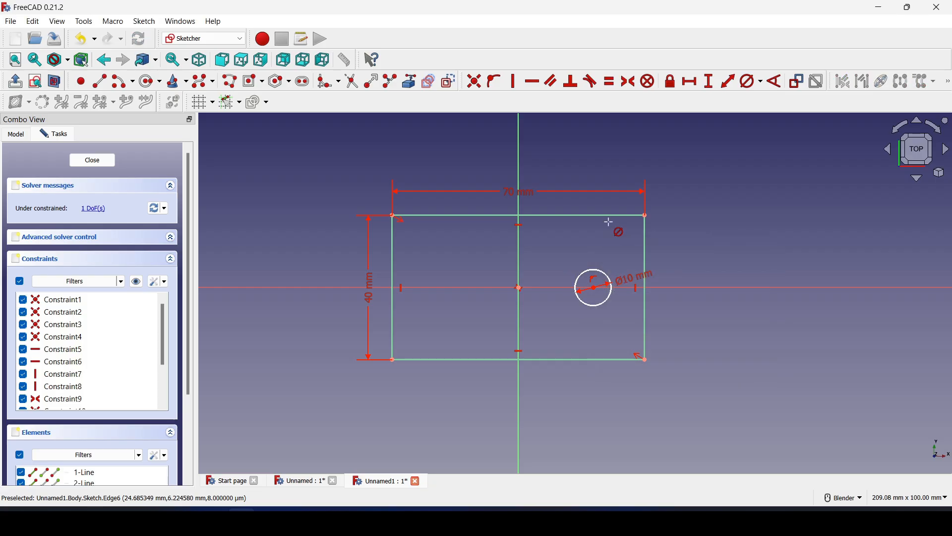
Constrain the horizontal distance between the circle's centre and the rectangle's lower-right corner to 10 mm
key(alt+Tab)
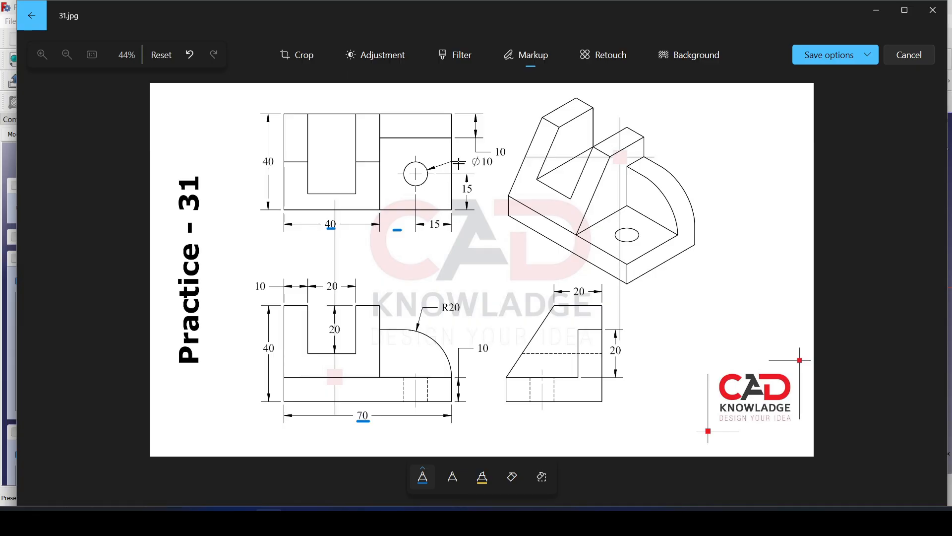
key(alt+Tab)
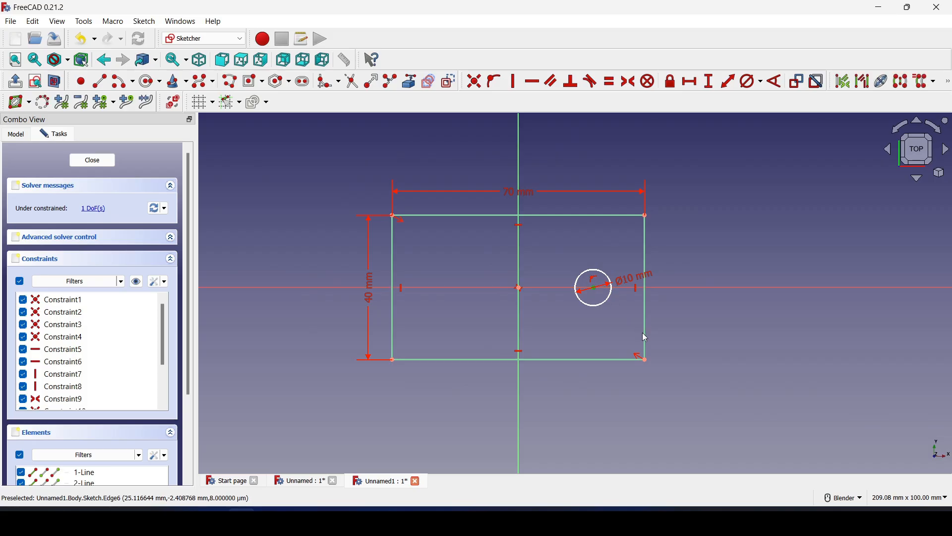
click(645, 360)
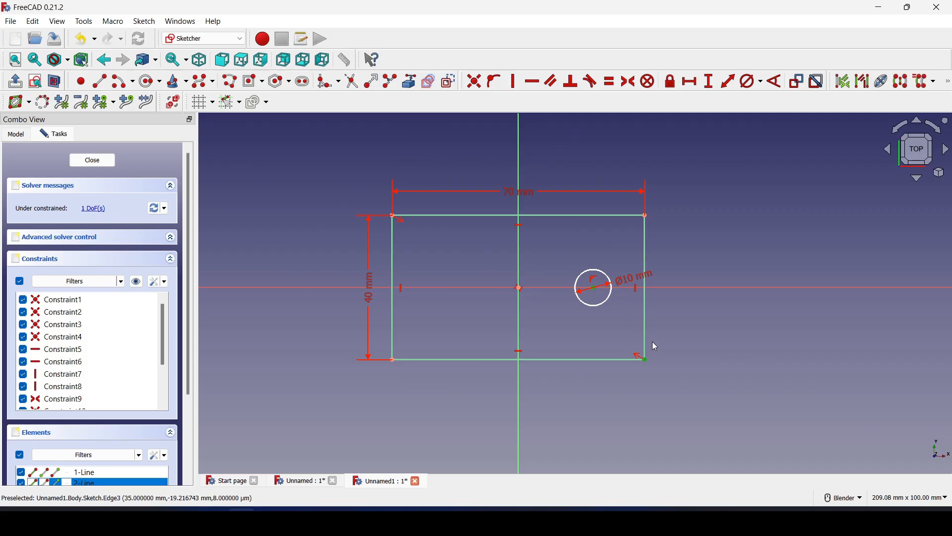
click(691, 82)
text(10)
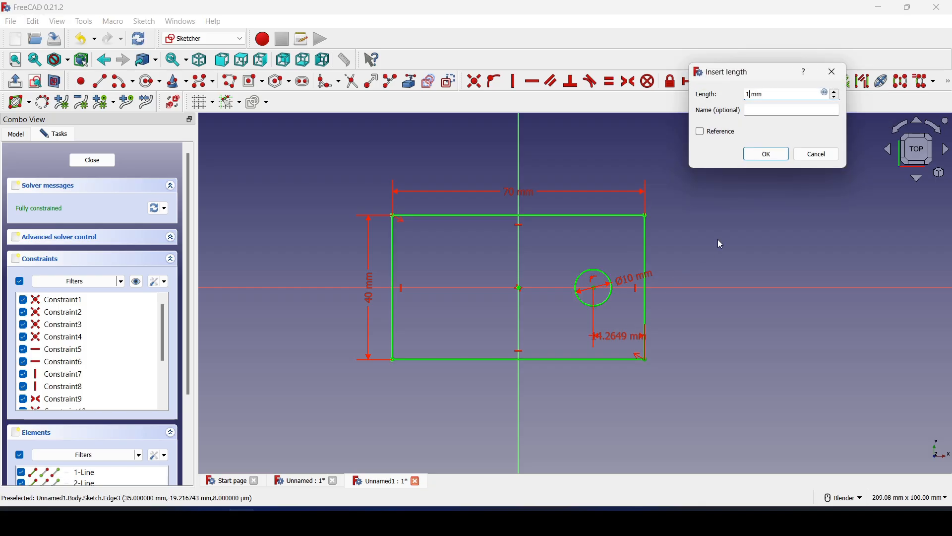
key(Return)
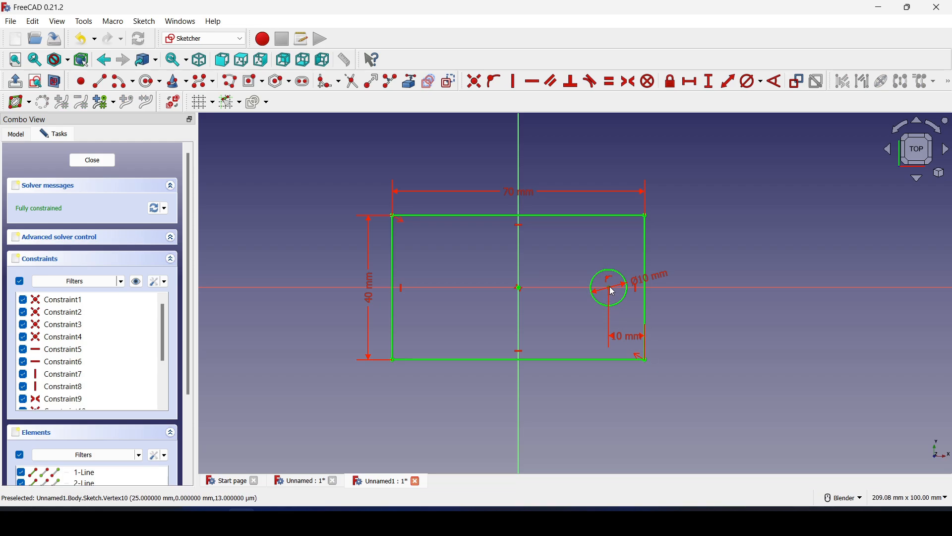
Try to constrain the vertical distance between the circle's centre and the rectangle's lower-right corner to 10 mm
click(712, 90)
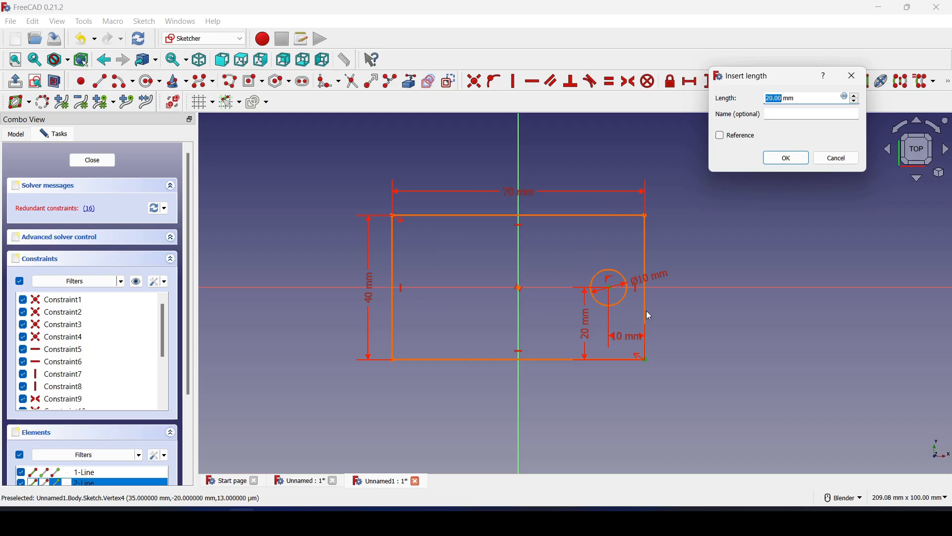
text(10)
key(Return)
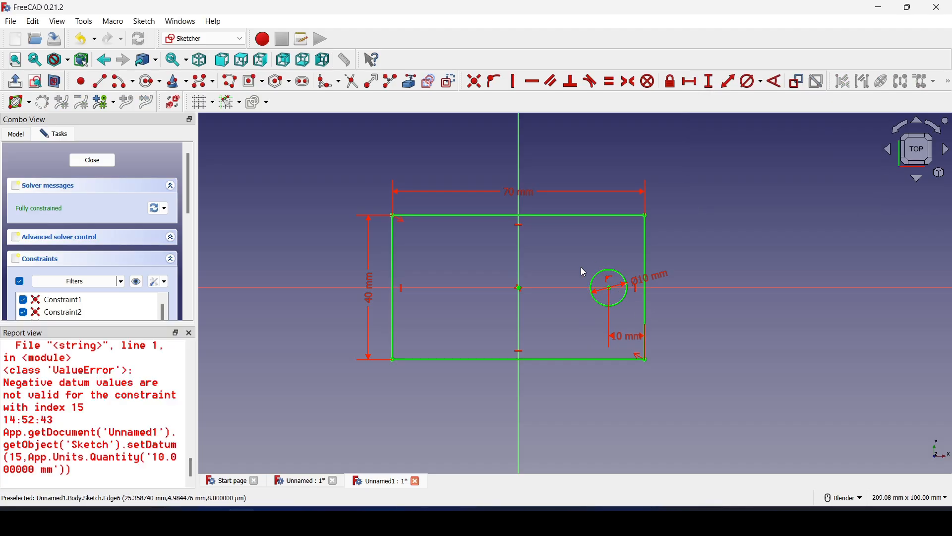
click(614, 286)
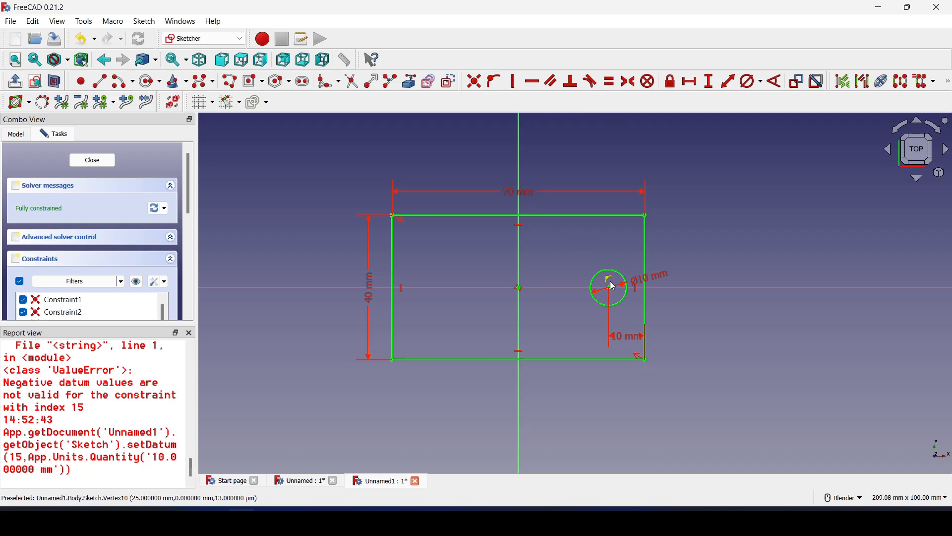
click(148, 81)
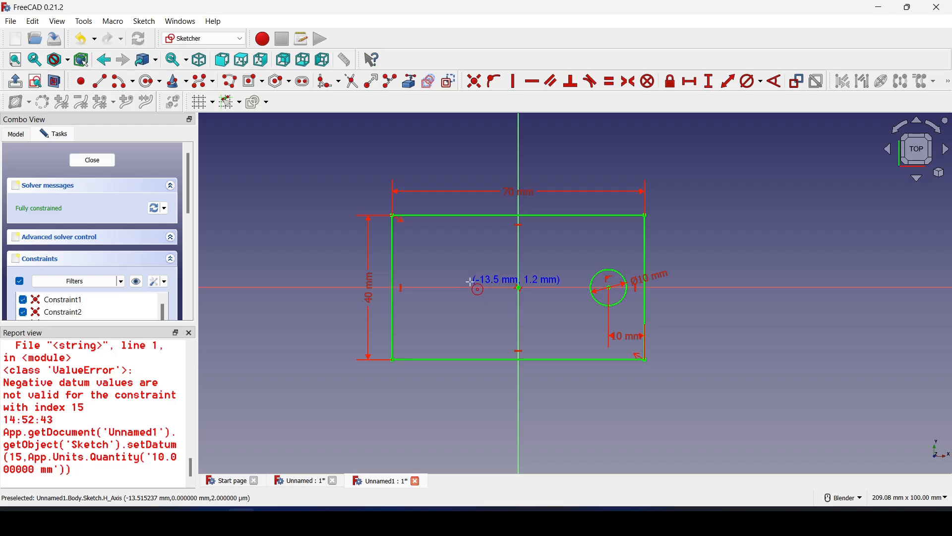
click(470, 271)
right_click(601, 253)
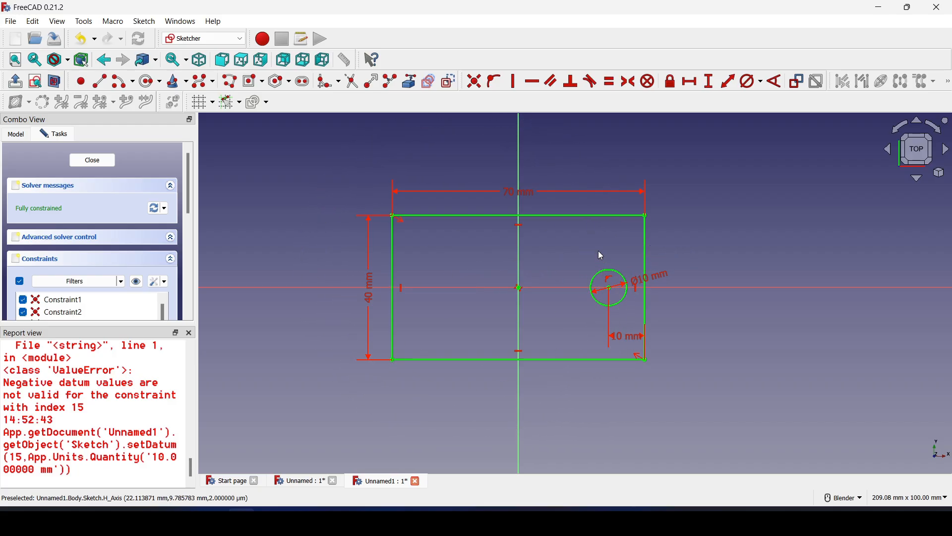
Delete the constraint holding the circle's centre on the horizontal axis and move the circle to about 5 mm below the axis
click(609, 282)
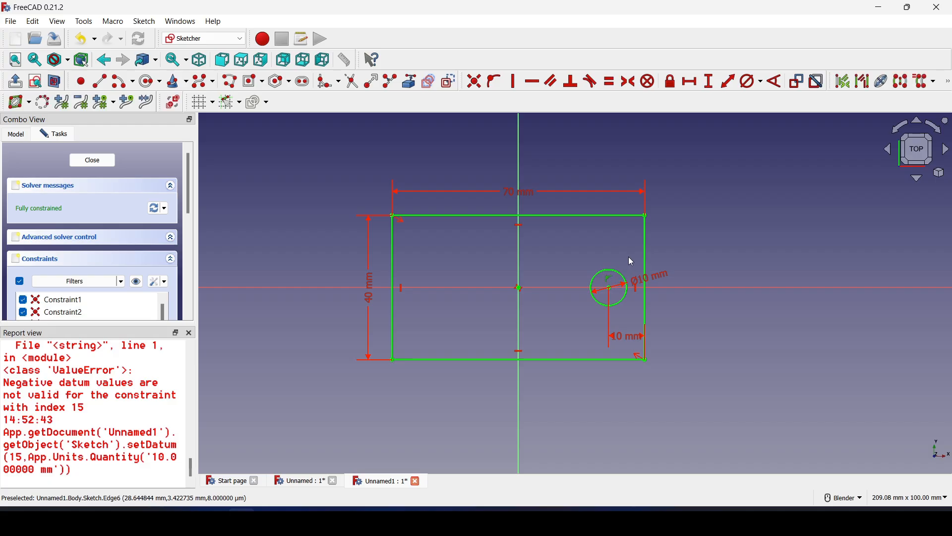
key(Delete)
drag(612, 275, 604, 330)
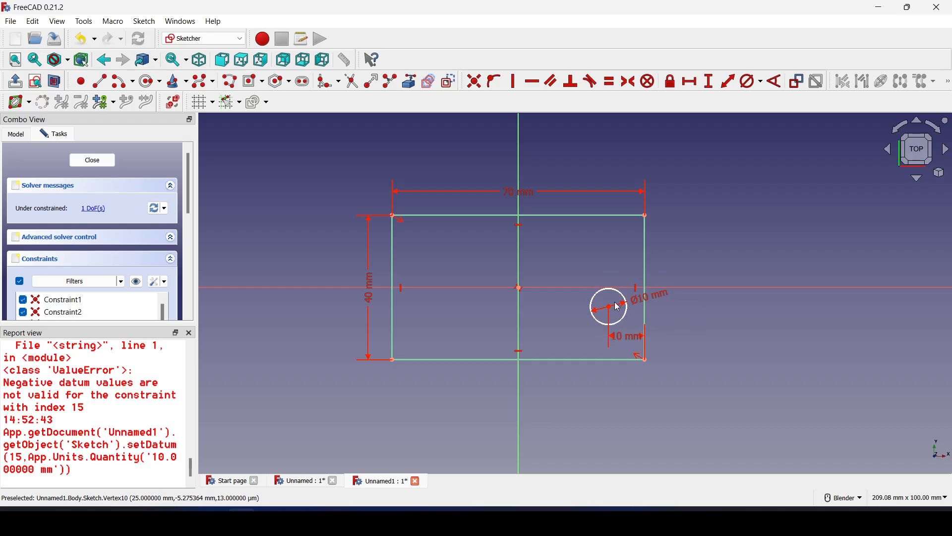
Constrain the circle centre's vertical distance to the rectangle's lower-right corner to 10 mm and move both position dimensions outside the rectangle
click(610, 310)
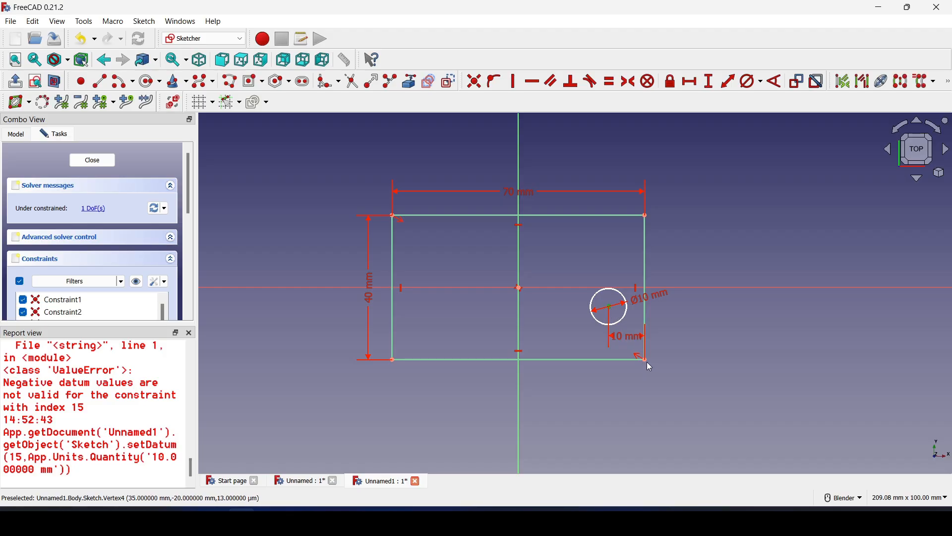
click(646, 361)
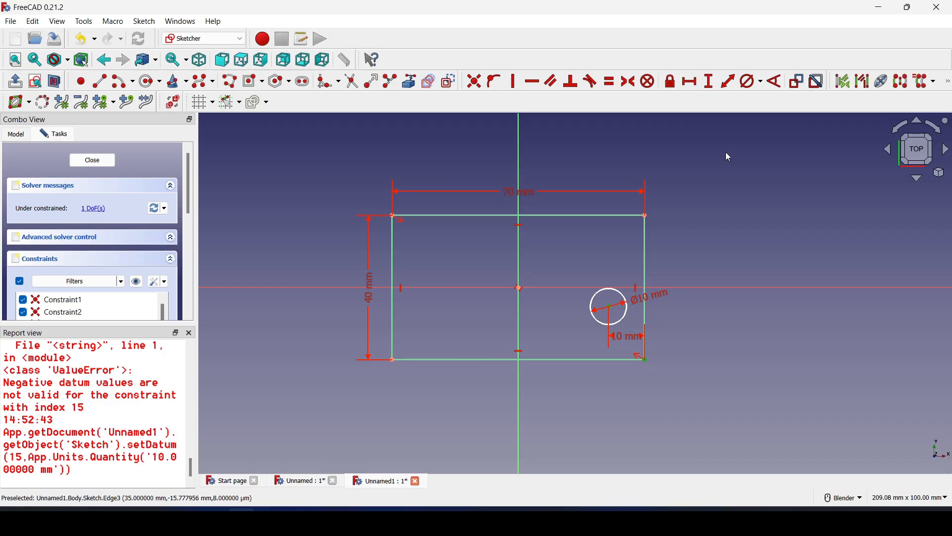
click(709, 89)
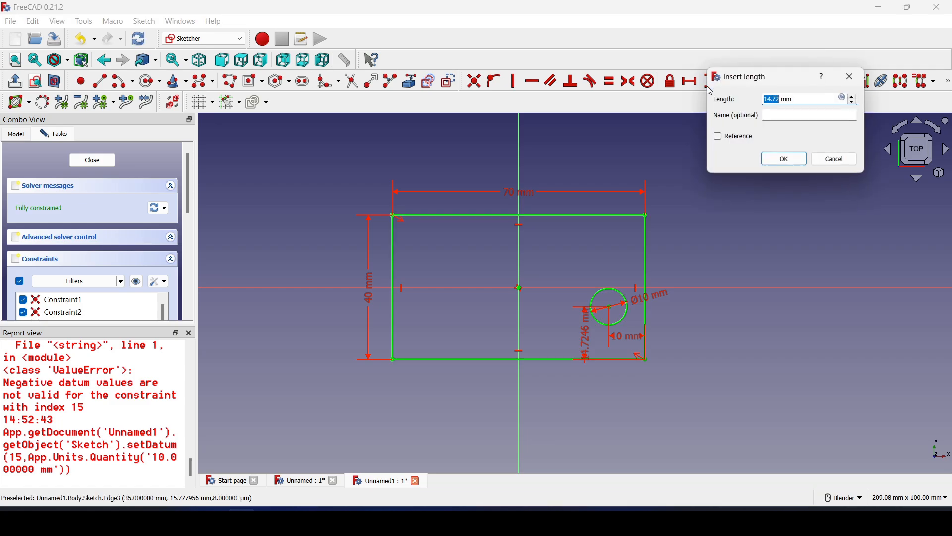
text(10)
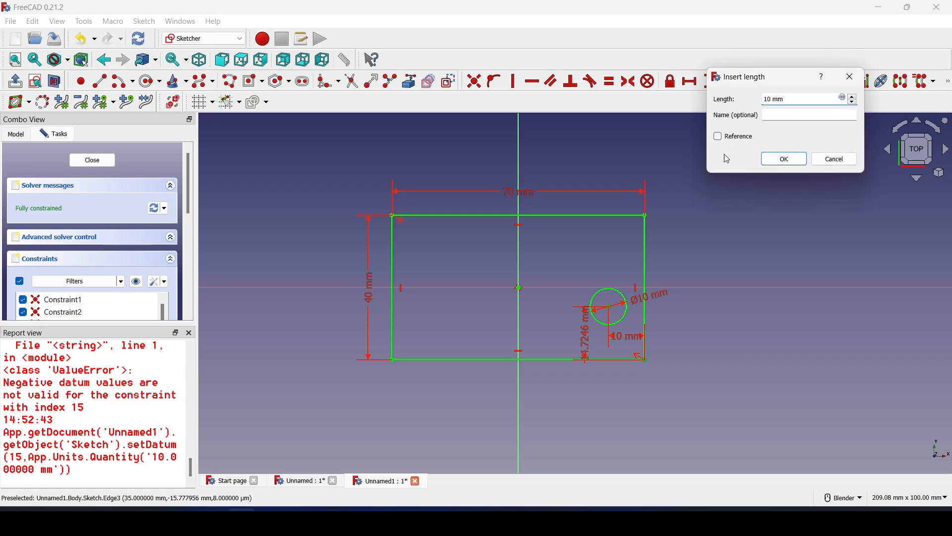
key(Return)
drag(586, 342, 695, 350)
drag(636, 341, 638, 388)
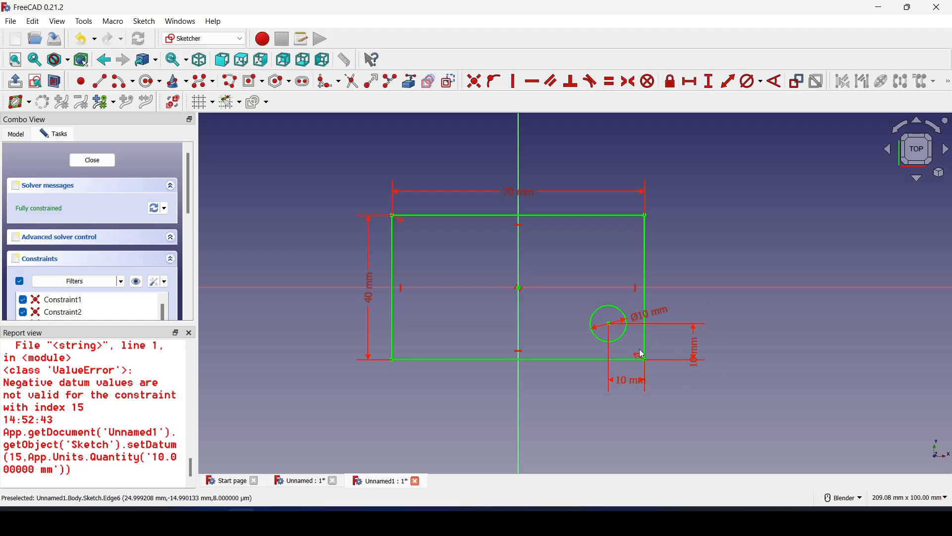
Check the hole's position in the drawing and set its vertical and horizontal distances from the lower-right corner to 15 mm
key(alt+Tab)
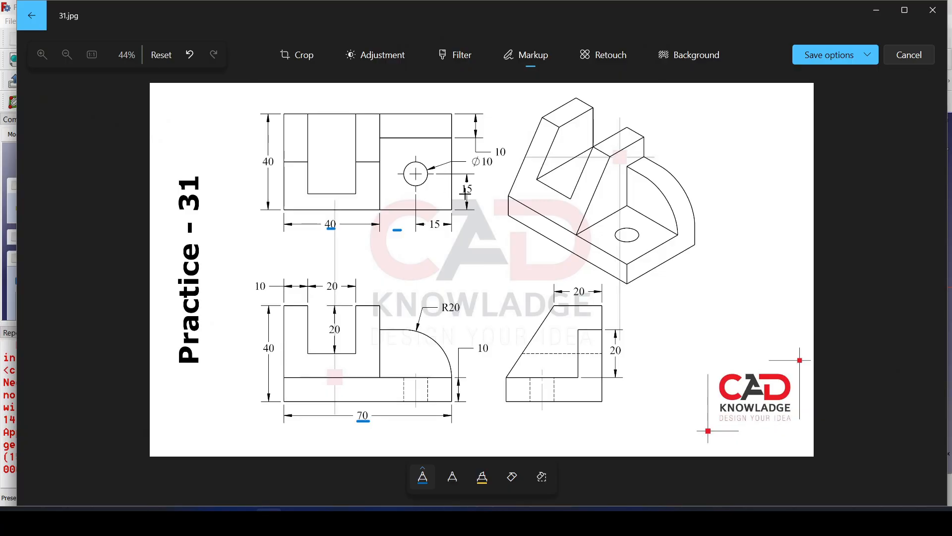
key(alt+Tab)
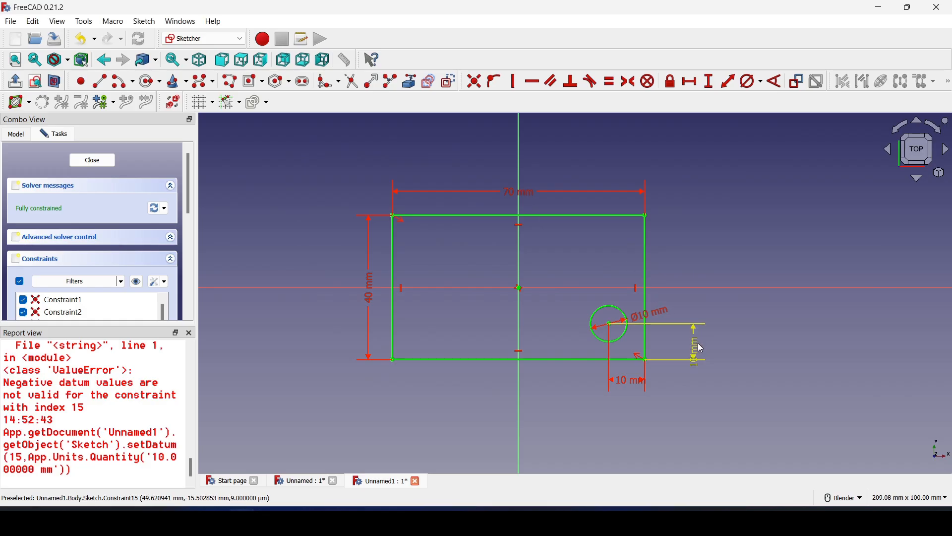
double_click(698, 346)
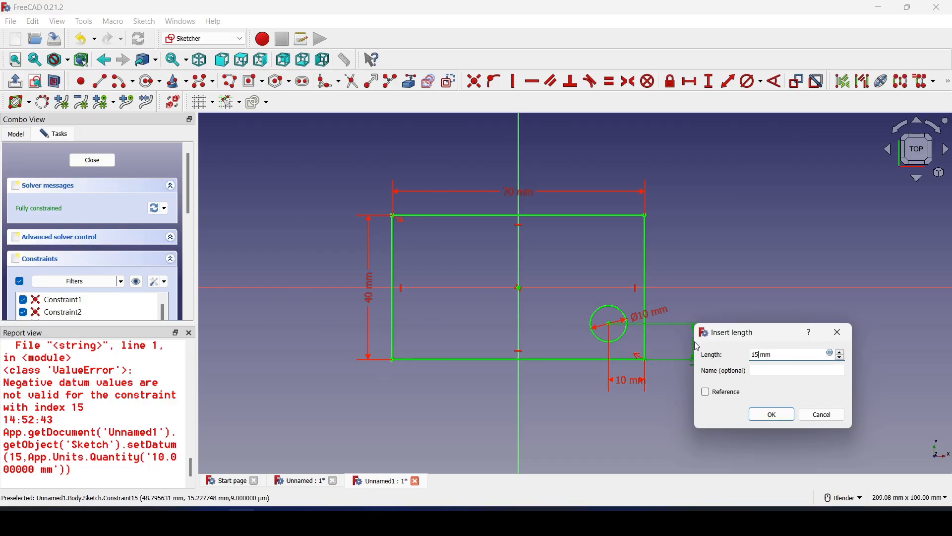
key(Return)
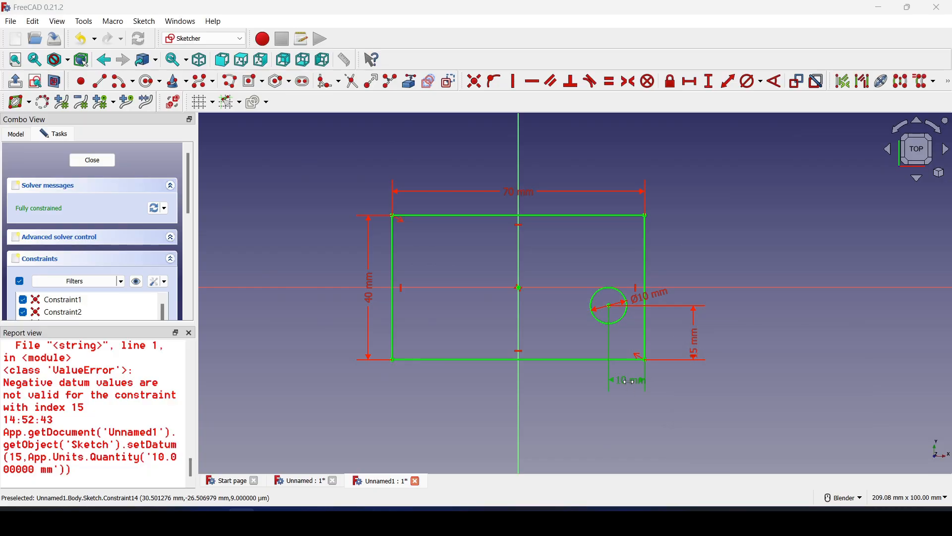
double_click(629, 381)
text(15)
key(Return)
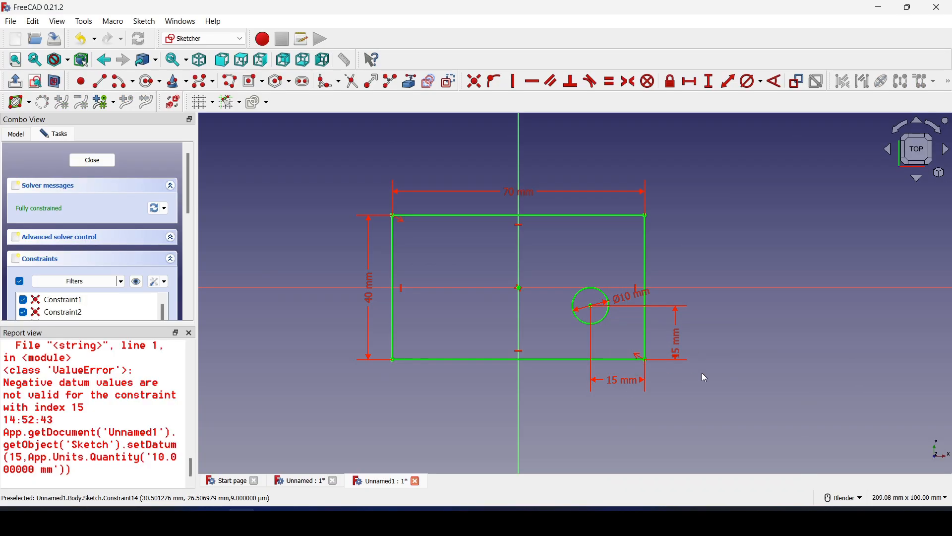
Check the hole's position against the drawing once more and close the base sketch
key(alt+Tab)
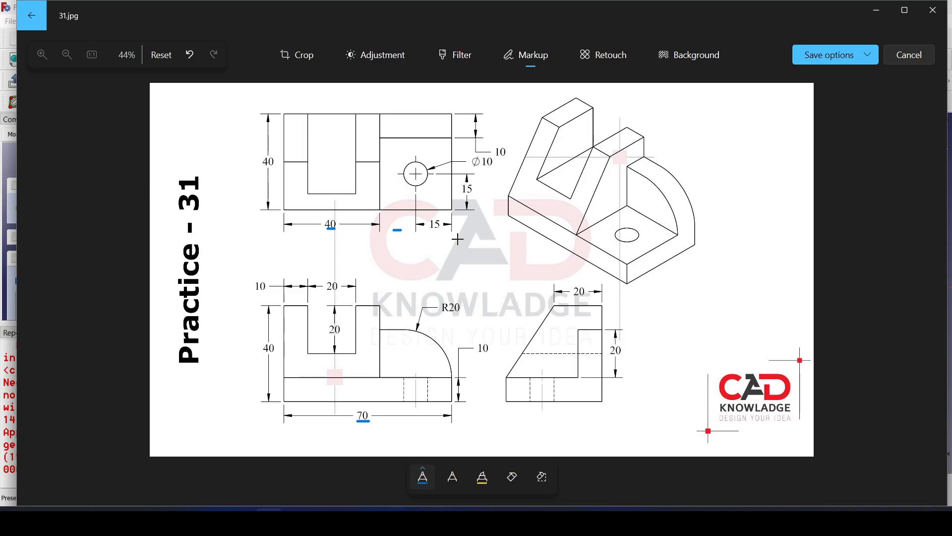
key(alt+Tab)
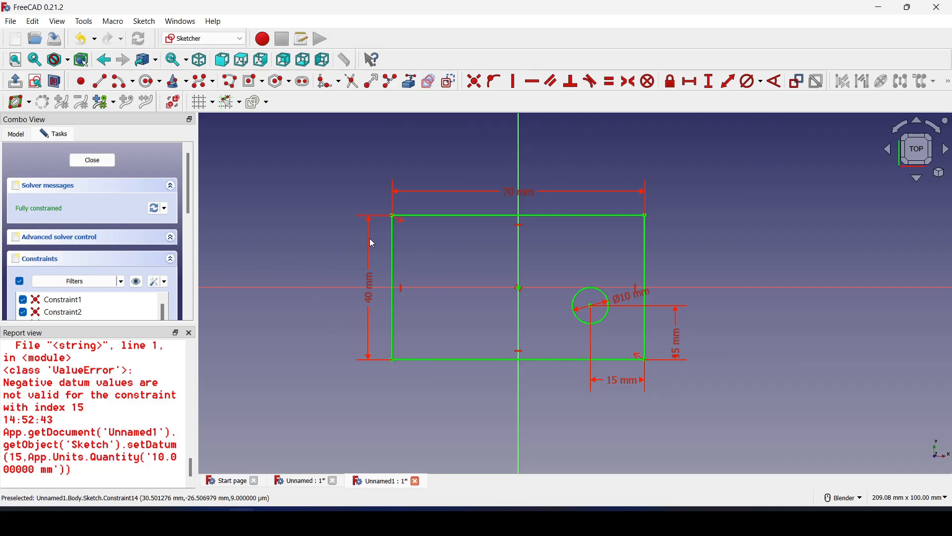
click(91, 161)
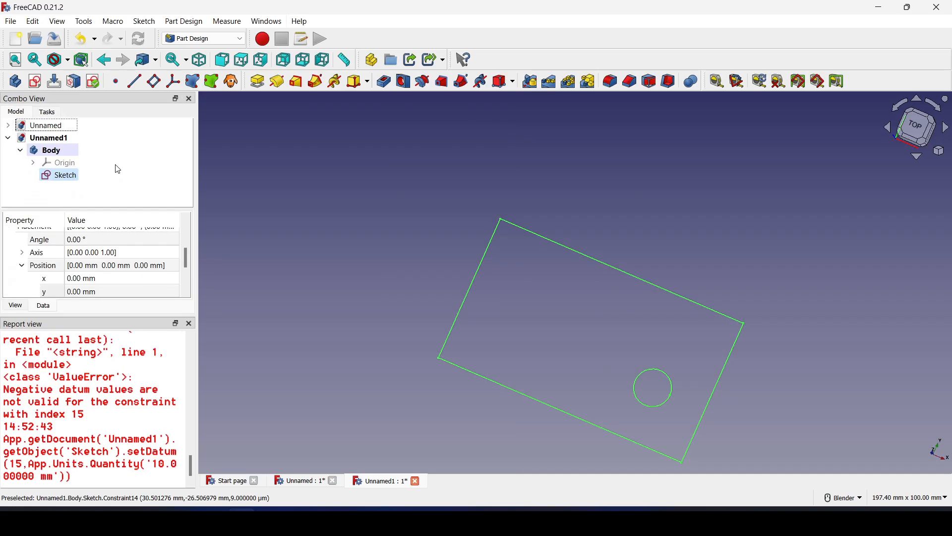
Pad the base sketch 10 mm along its normal, checking the base thickness in the drawing
click(53, 114)
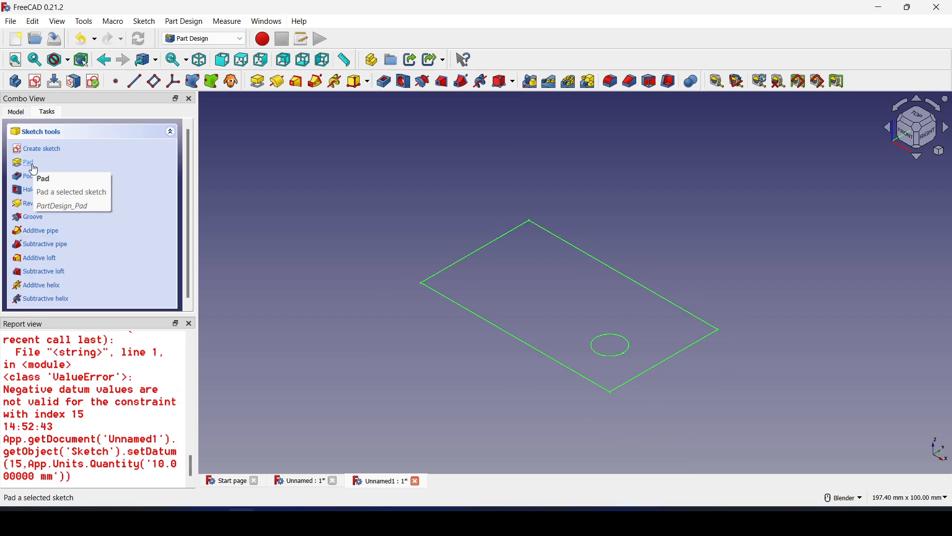
click(257, 83)
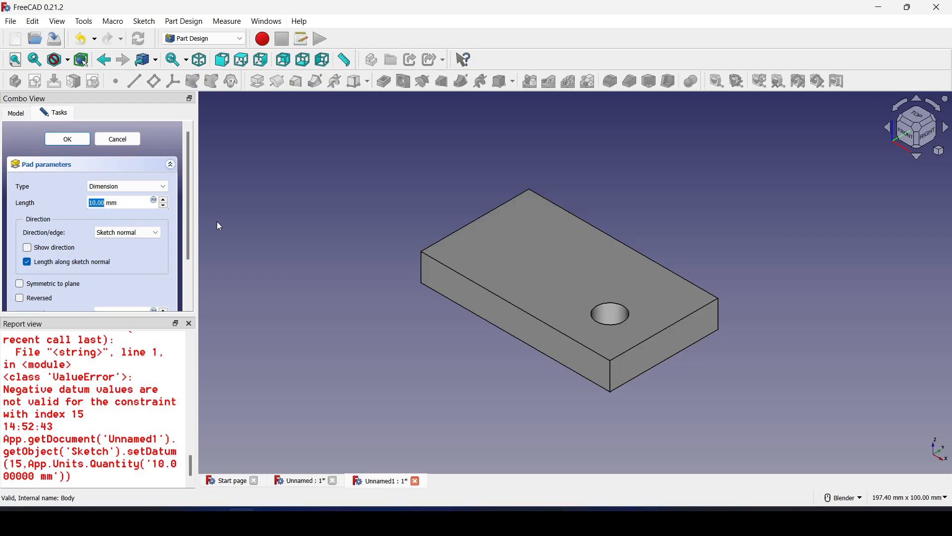
key(alt+Tab)
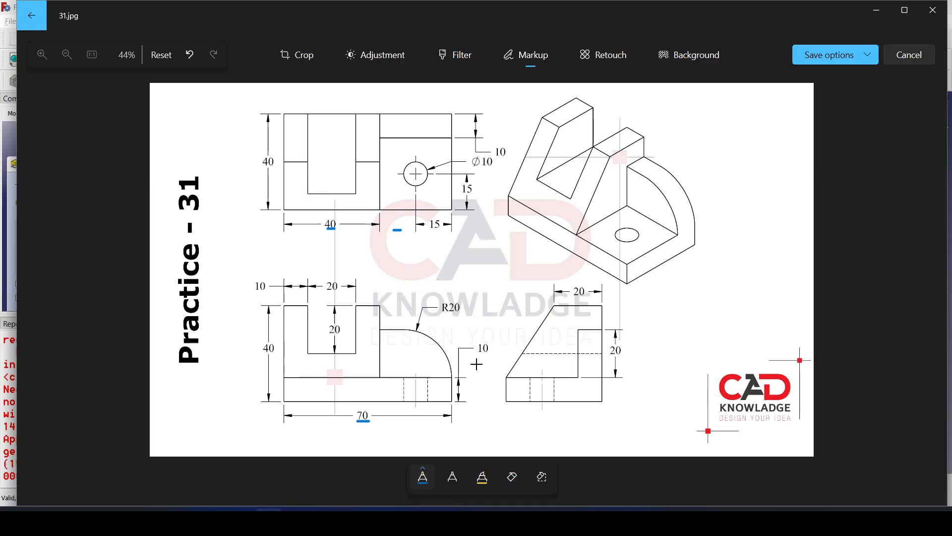
drag(479, 356, 492, 354)
key(ctrl+z)
key(alt+Tab)
click(68, 139)
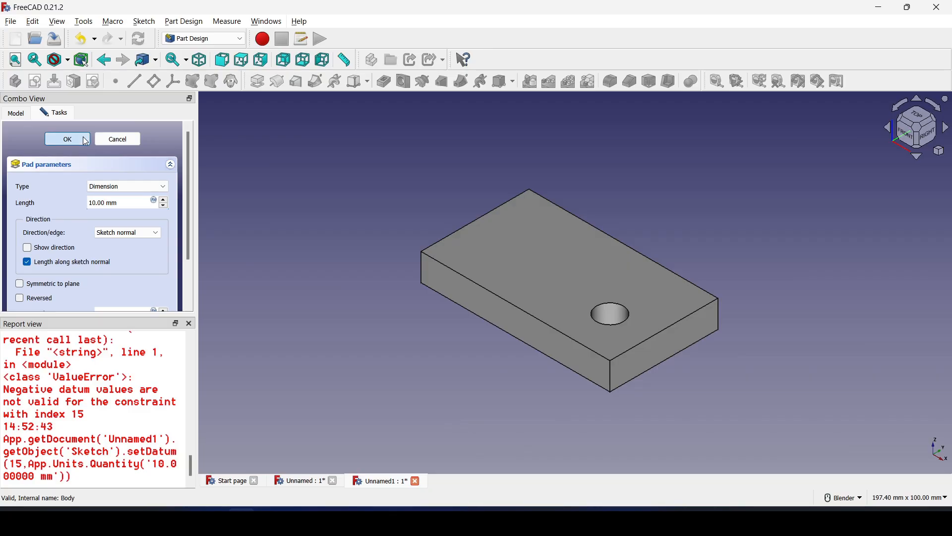
Examine the slotted upright and the front of the base in the drawing's isometric view, removing the temporary markup
key(alt+Tab)
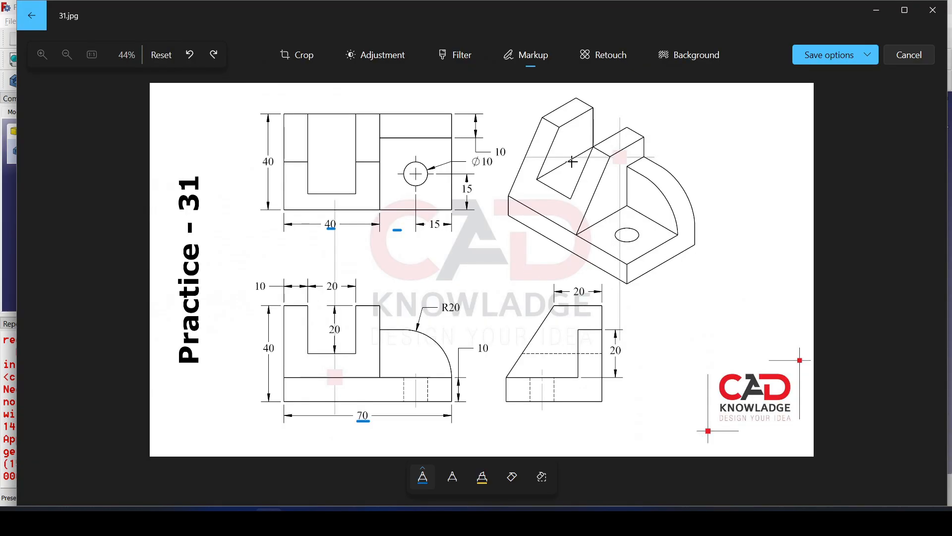
mouse_move(545, 105)
mouse_down()
mouse_move(511, 151)
mouse_move(495, 222)
mouse_move(569, 241)
mouse_move(623, 212)
mouse_move(618, 148)
mouse_move(566, 98)
mouse_move(545, 104)
mouse_up()
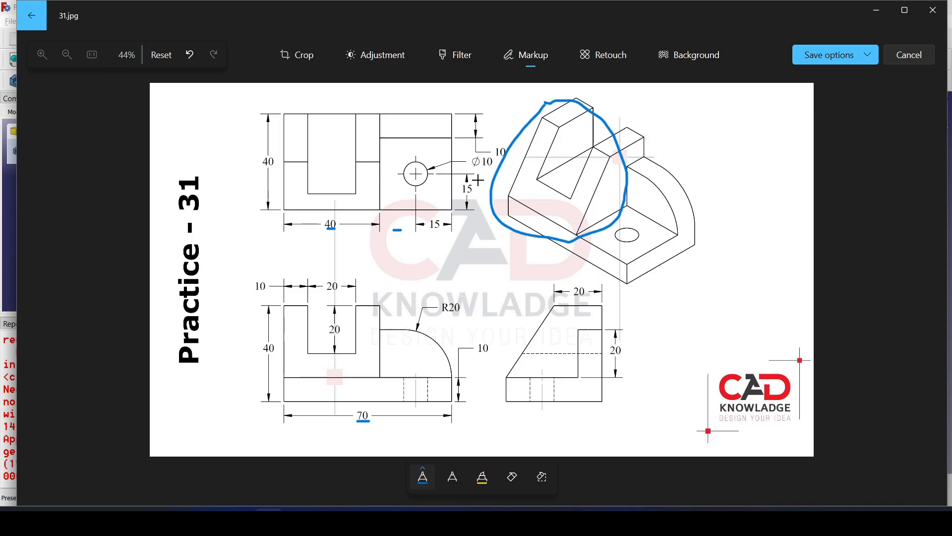
key(ctrl+z)
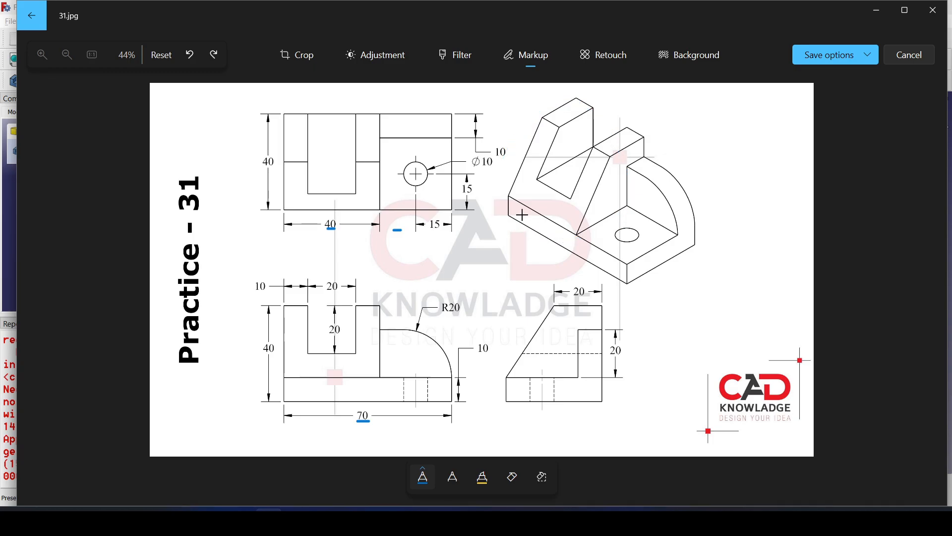
drag(522, 214, 563, 239)
key(ctrl+z)
key(alt+Tab)
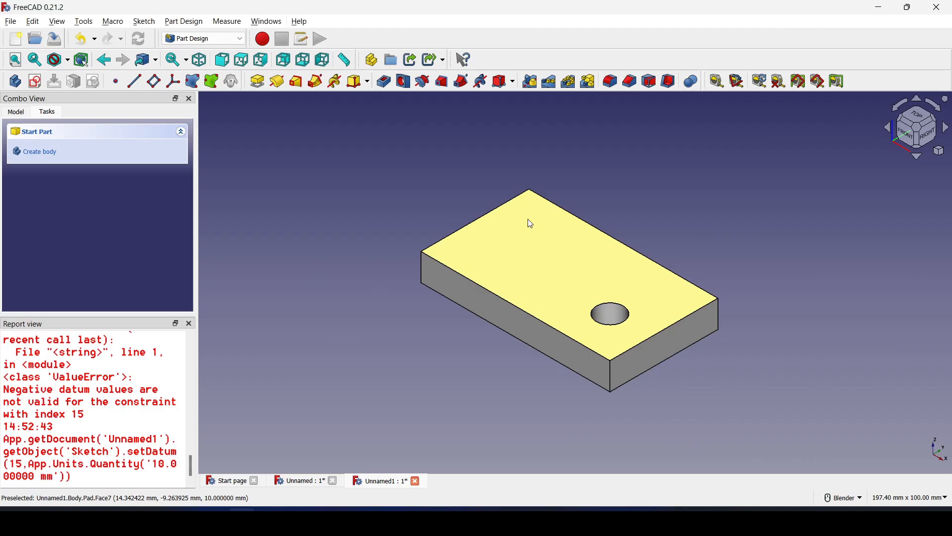
Create a sketch on the long front face of the base plate
click(451, 277)
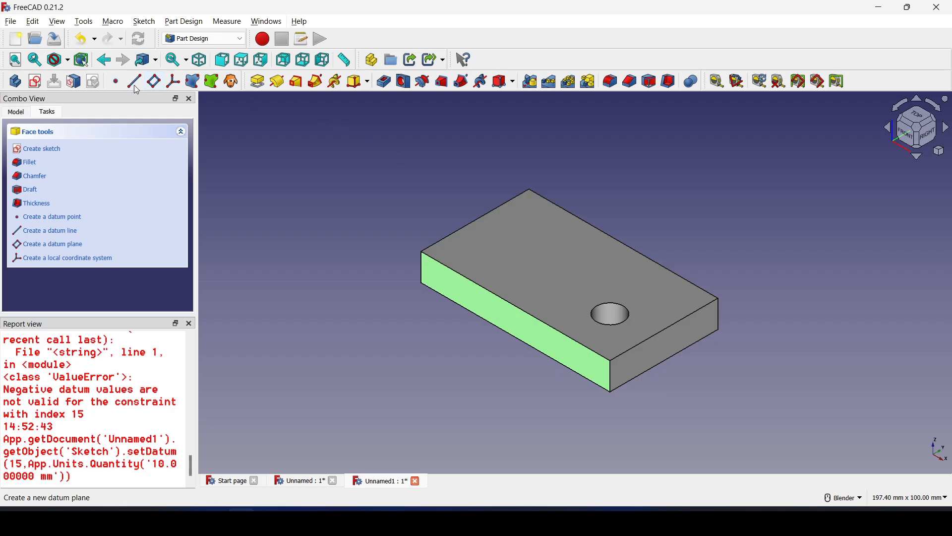
click(41, 150)
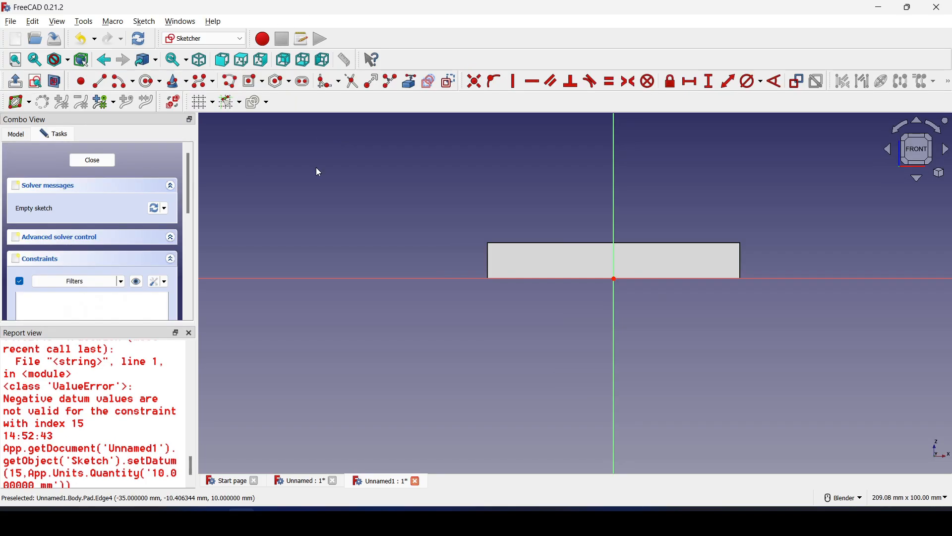
shift+middle_drag(606, 197, 543, 273)
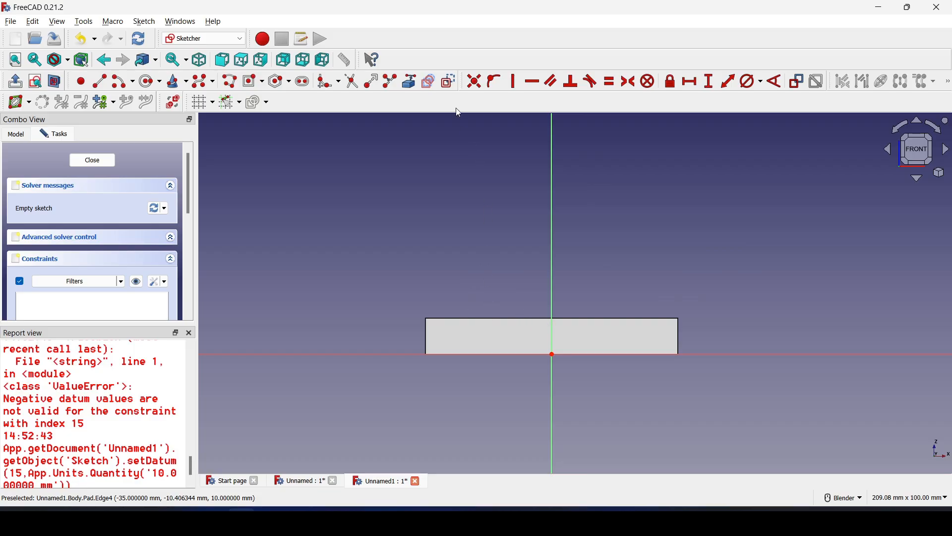
Check the upright's front profile in the drawing and link the base's top edge into the sketch as external geometry
key(alt+Tab)
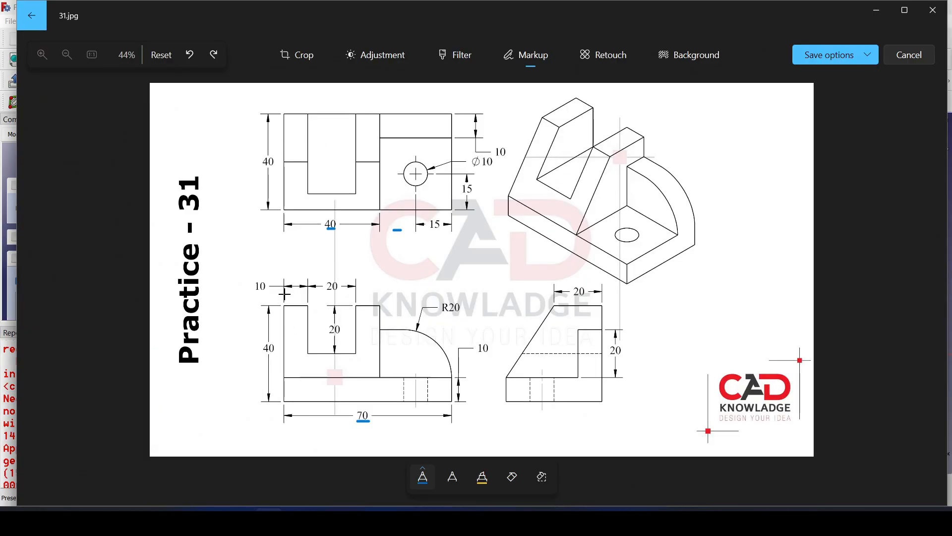
mouse_move(284, 302)
mouse_down()
mouse_move(312, 342)
mouse_move(329, 342)
mouse_move(346, 297)
mouse_up()
key(alt+Tab)
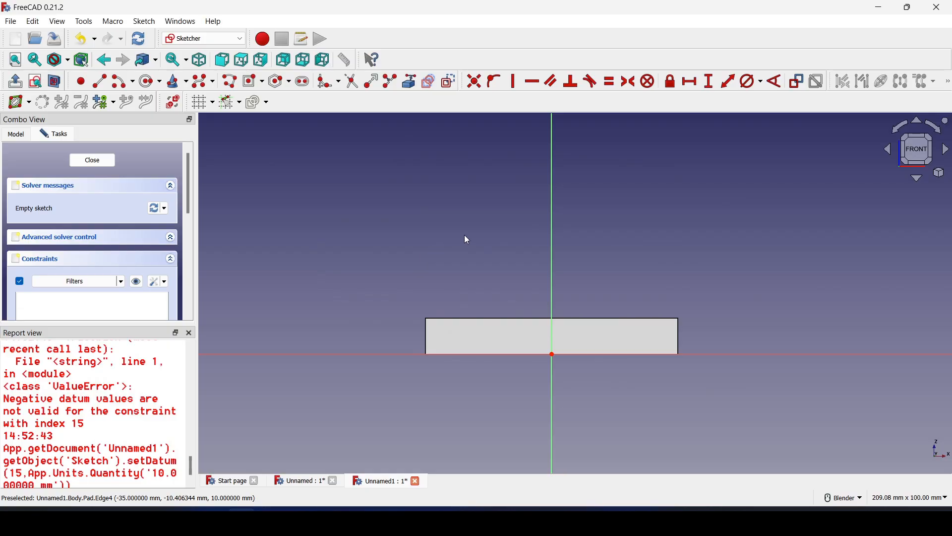
click(410, 82)
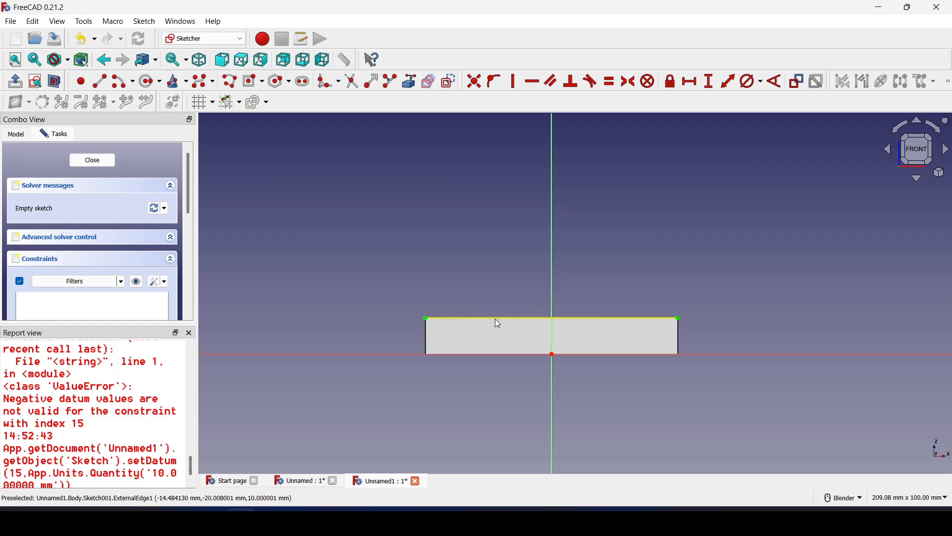
Sketch the slotted upright's outline, about 28 mm high, as a polyline from the base's top-left corner to its top edge at the vertical axis
click(230, 81)
key(alt+Tab)
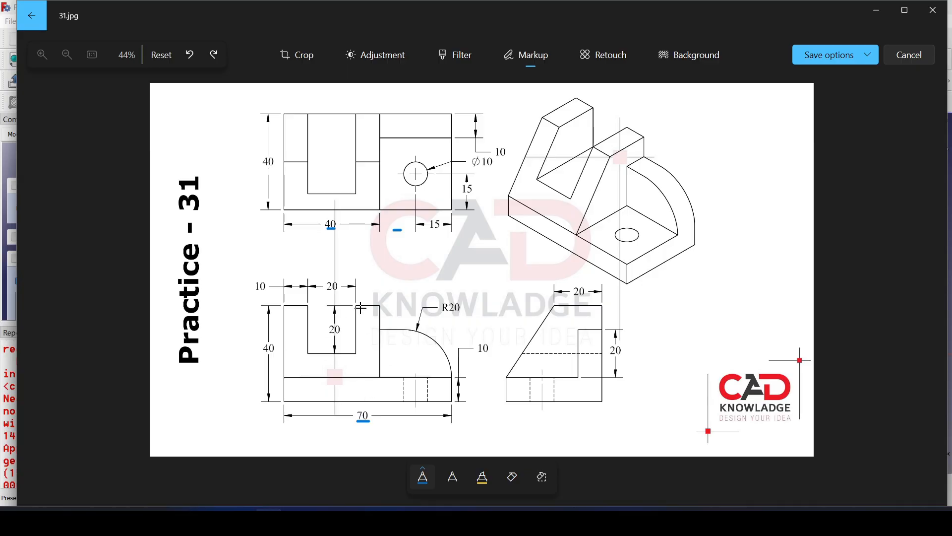
key(alt+Tab)
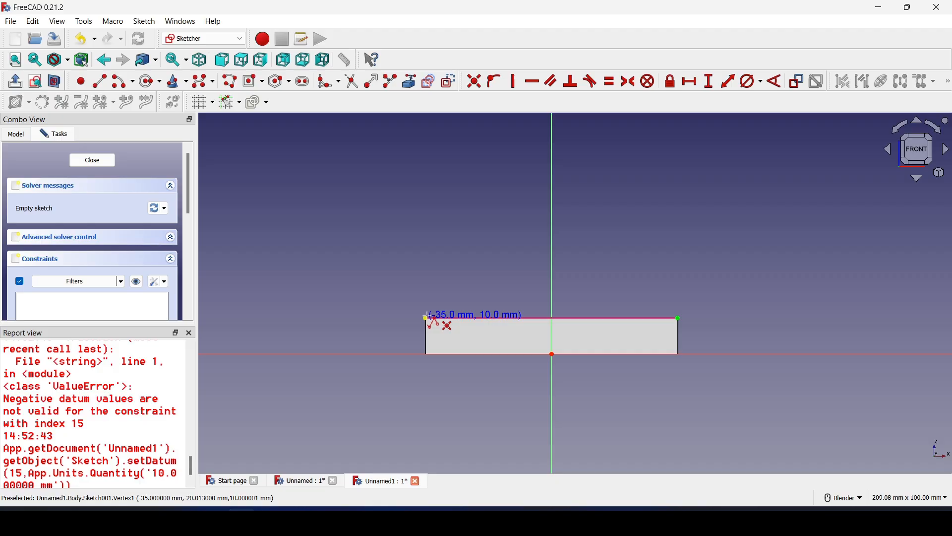
click(425, 317)
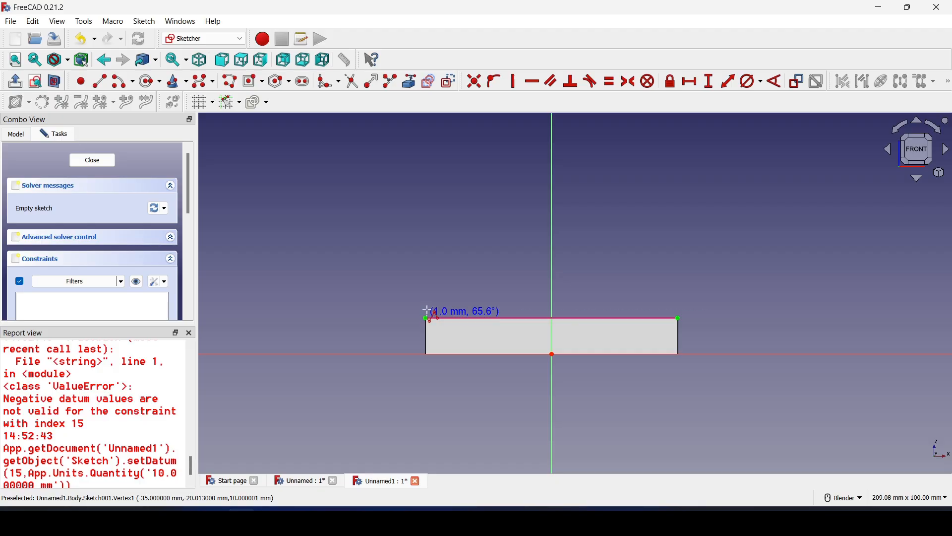
click(426, 217)
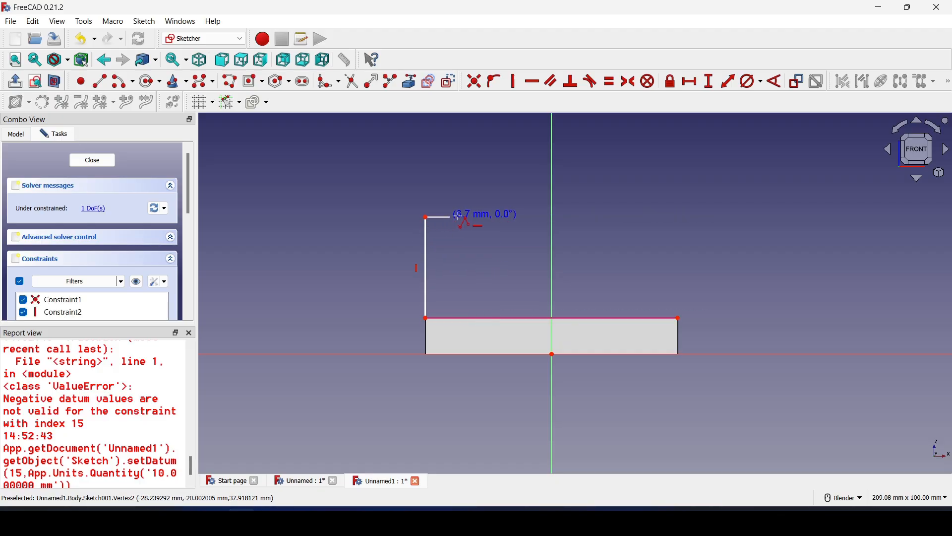
click(459, 216)
click(458, 286)
click(518, 286)
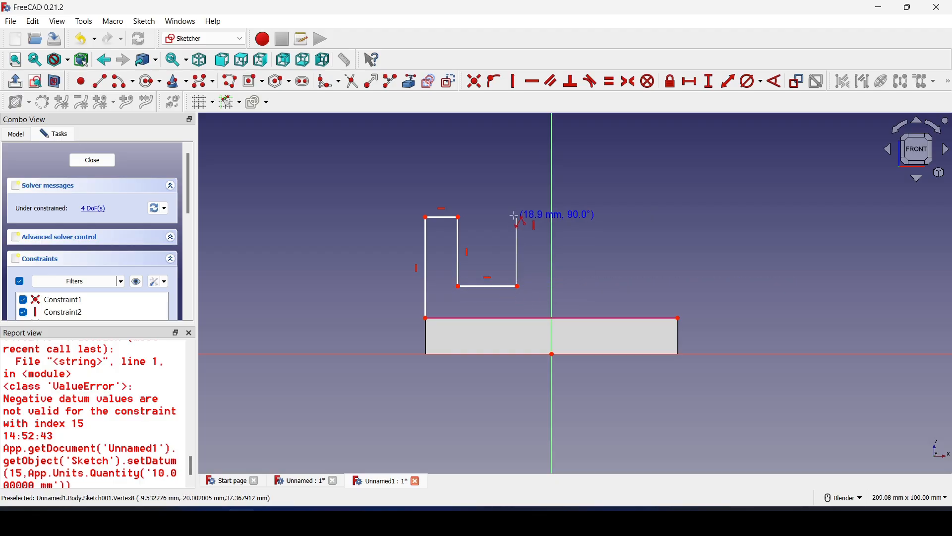
click(518, 220)
click(550, 219)
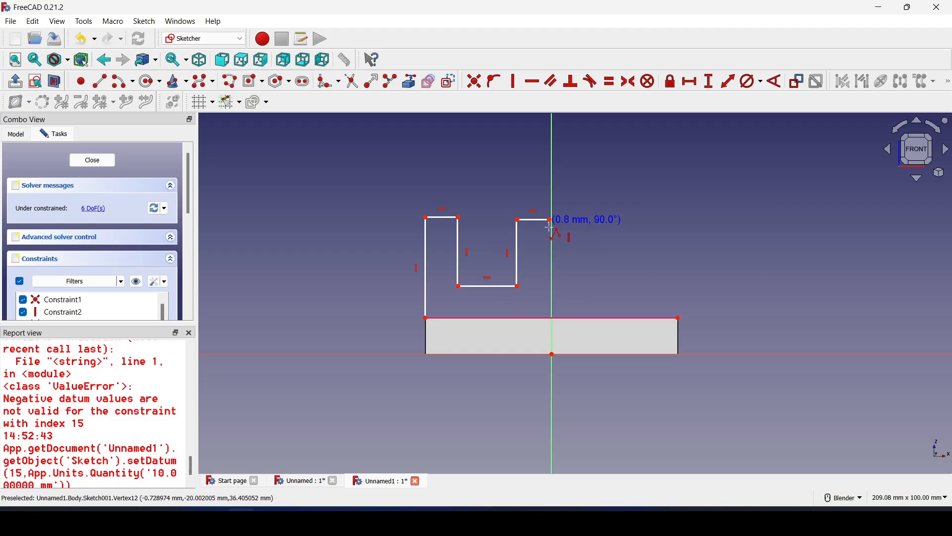
click(552, 318)
right_click(556, 319)
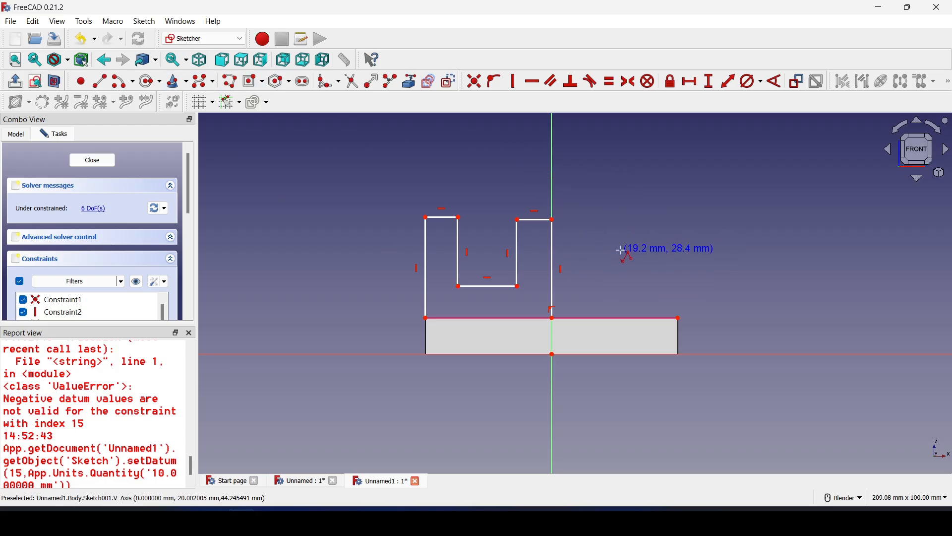
right_click(588, 263)
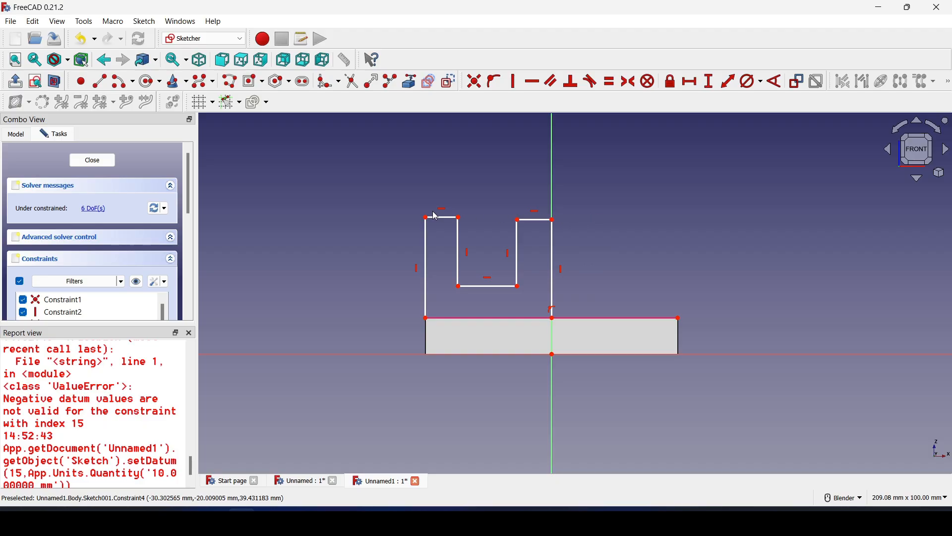
Underline the overall 40 height in the drawing and constrain the upright's left outer side to 30 mm vertically in the sketch
key(alt+Tab)
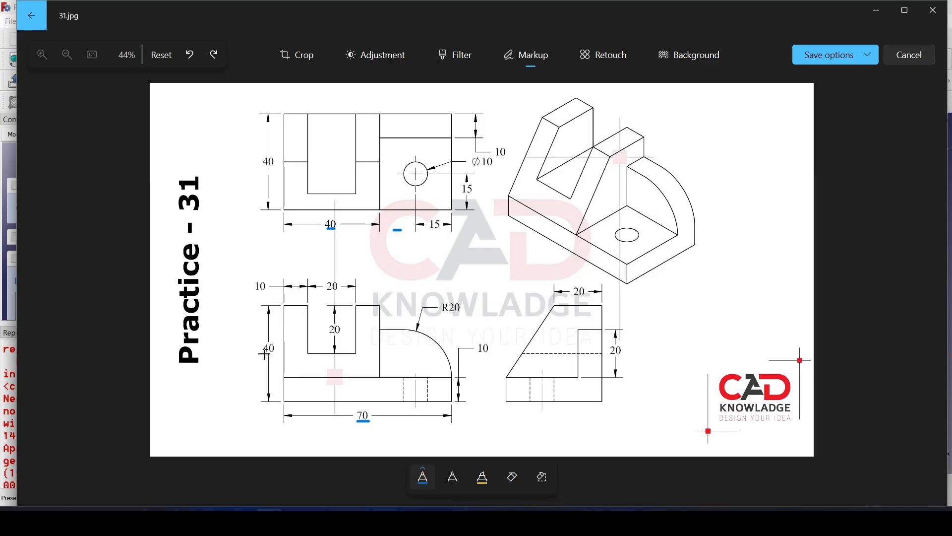
drag(263, 354, 278, 354)
key(alt+Tab)
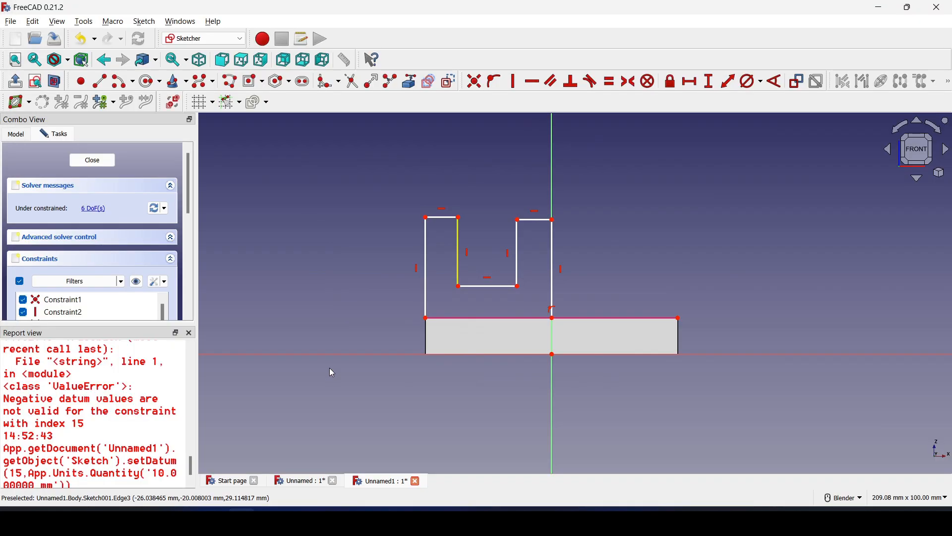
click(426, 255)
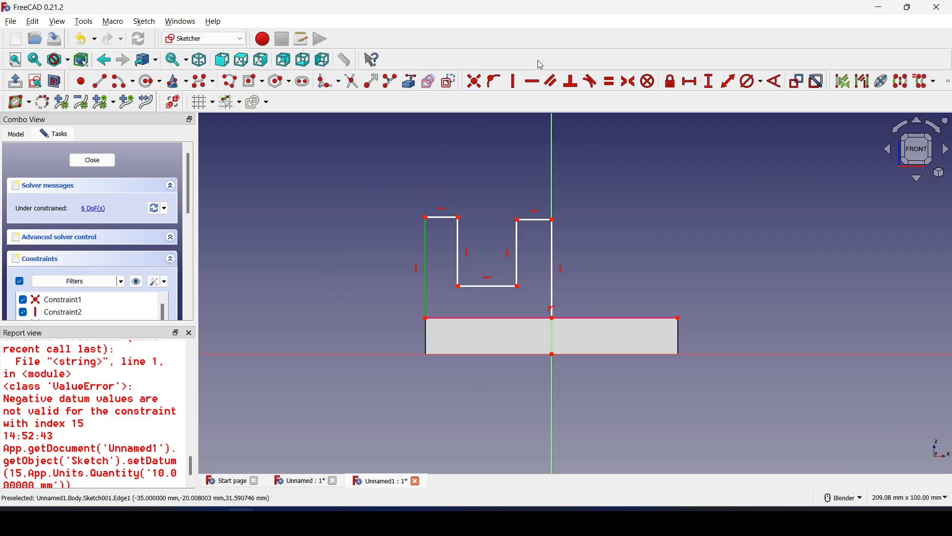
click(614, 86)
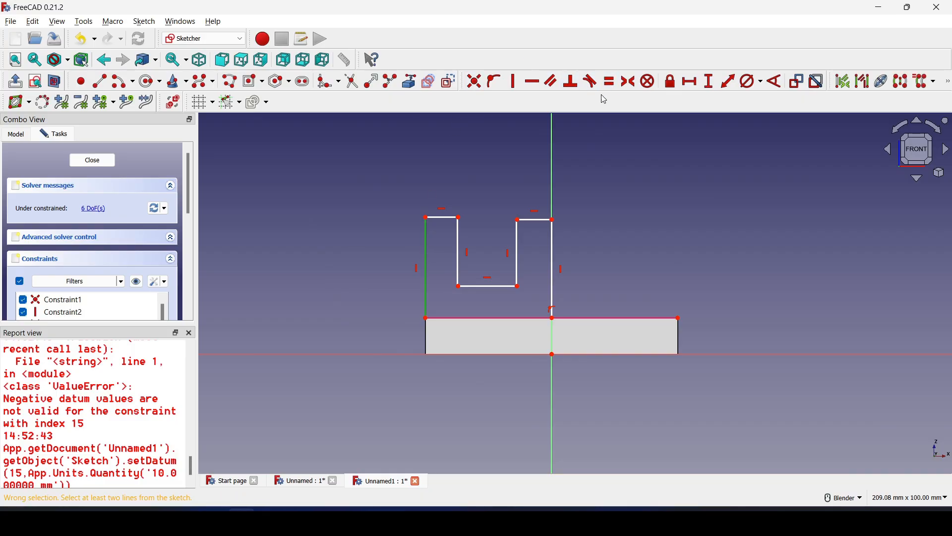
click(708, 87)
text(30)
key(Return)
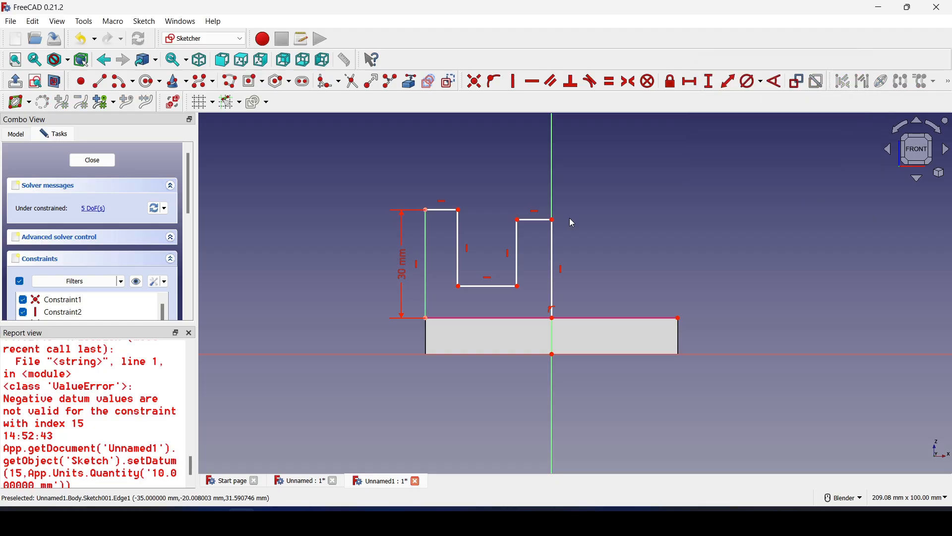
Compare the upright's outer sides in the drawing, make both outer vertical lines equal, and move the 30 mm dimension outward
key(alt+Tab)
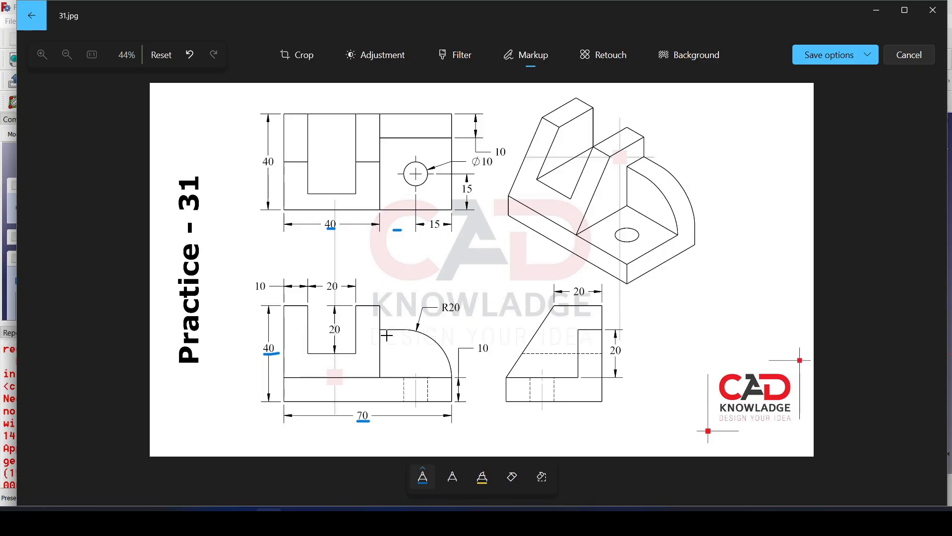
drag(379, 310, 373, 375)
key(ctrl+z)
drag(286, 322, 291, 370)
key(ctrl+z)
key(alt+Tab)
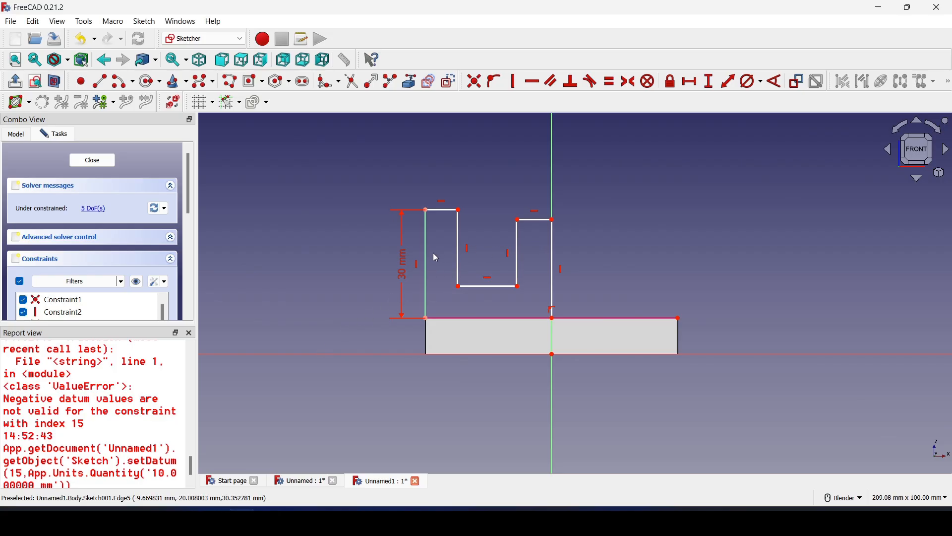
click(427, 254)
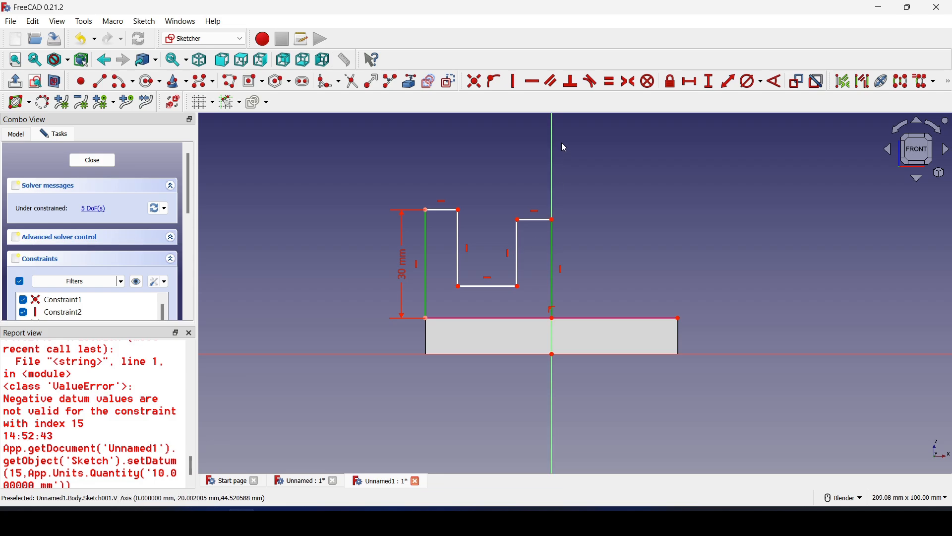
click(615, 82)
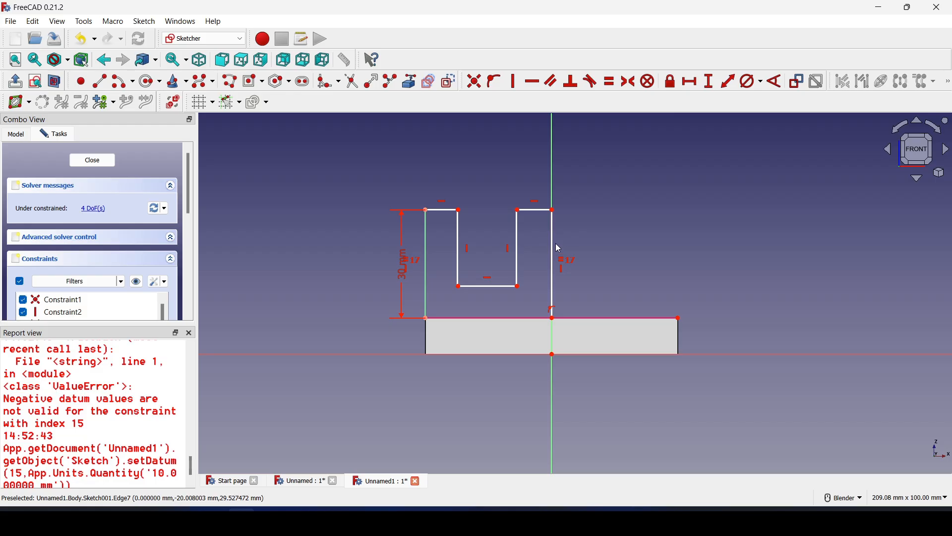
drag(401, 269, 387, 278)
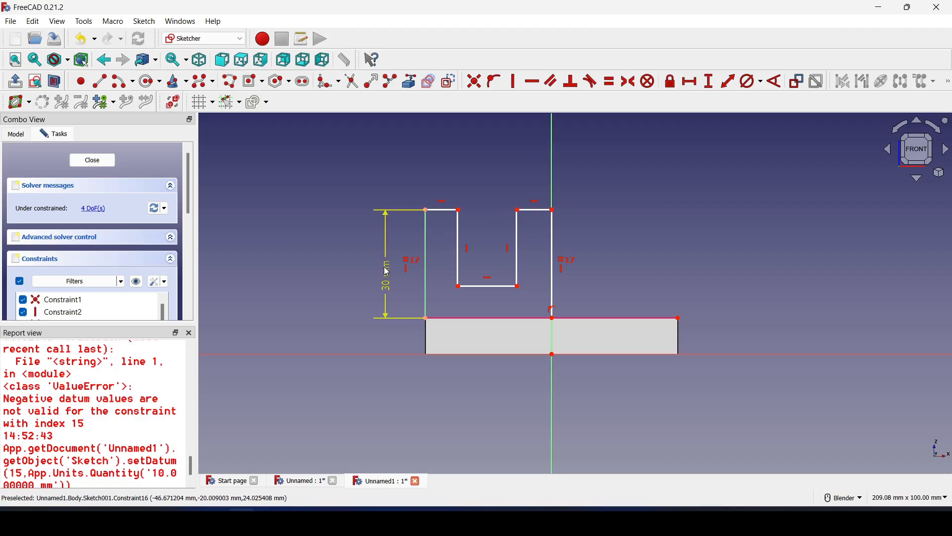
Check the prong width in the drawing and constrain the left prong's top edge to 10 mm horizontally
key(alt+Tab)
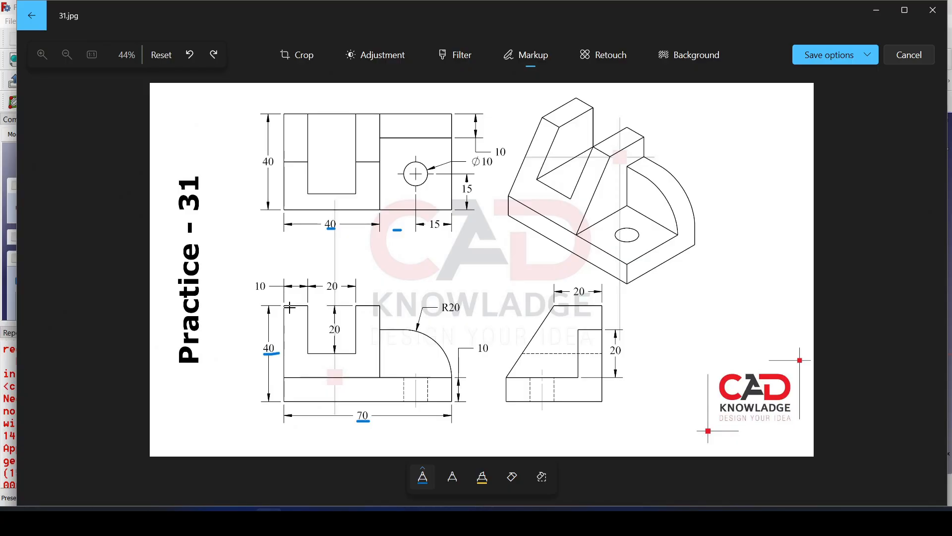
key(alt+Tab)
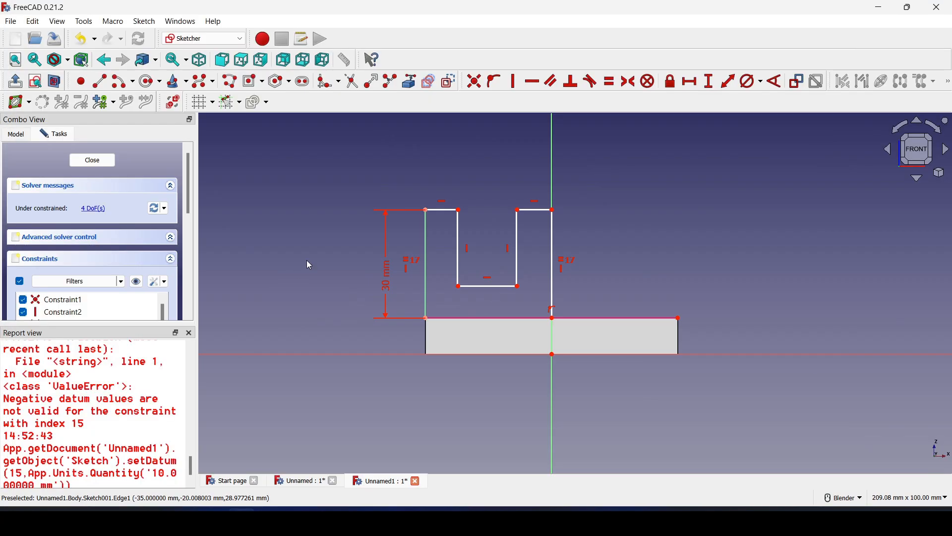
click(440, 210)
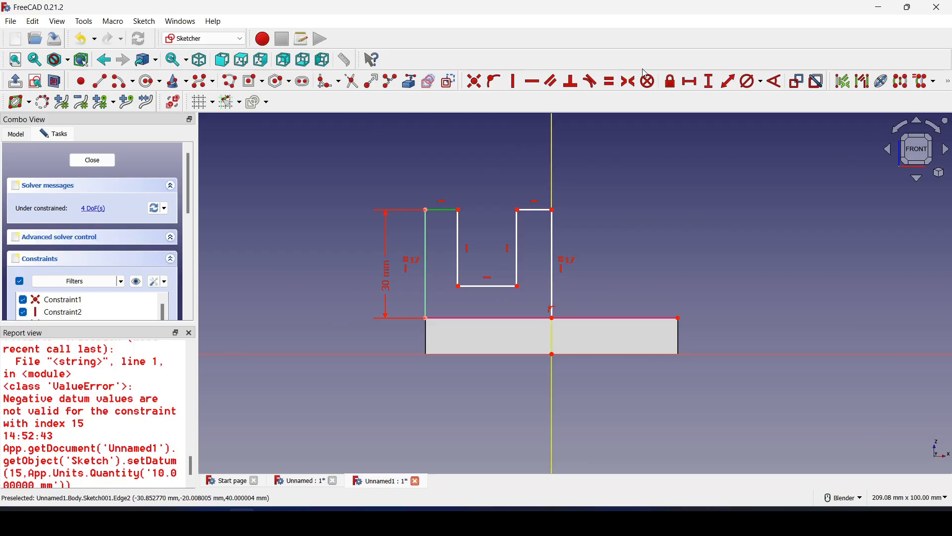
click(692, 81)
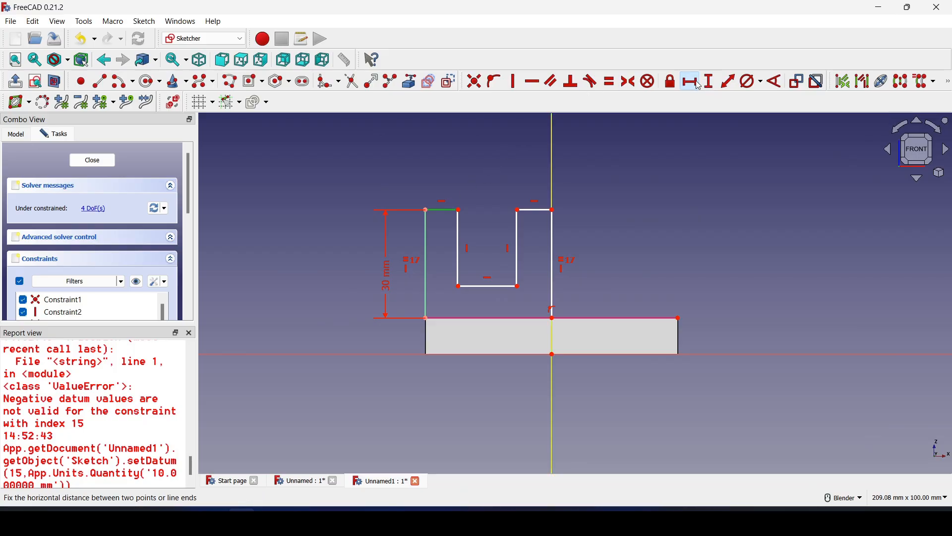
text(10)
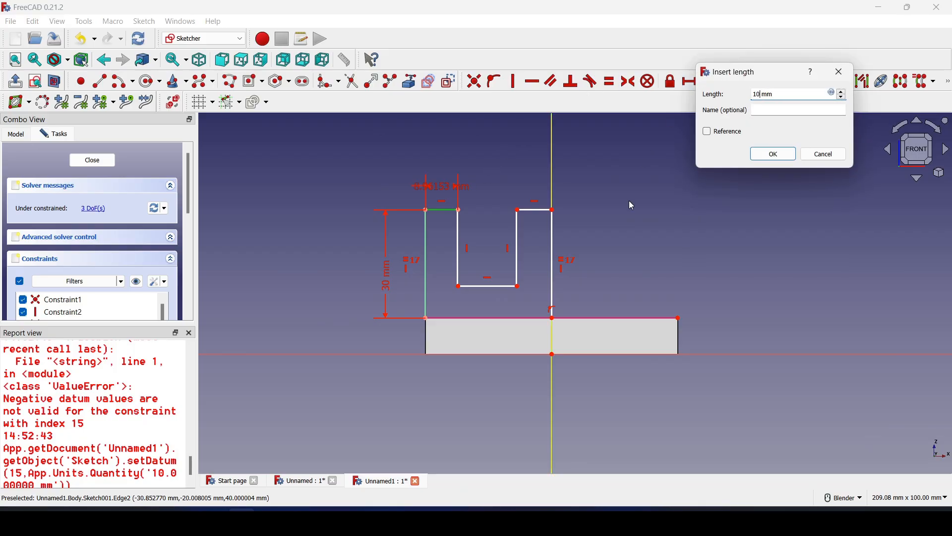
key(Return)
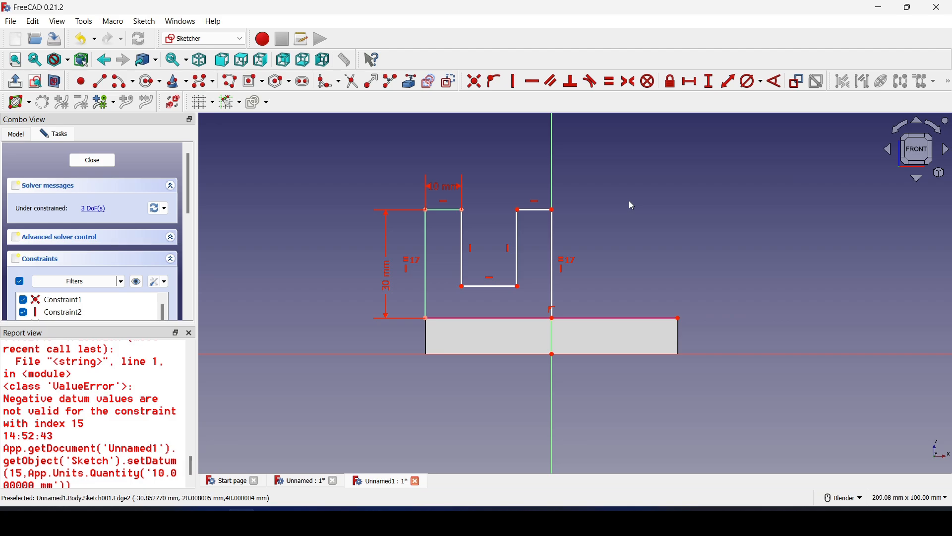
Try to constrain the right prong's top edge to 10 mm with its own horizontal dimension
click(532, 210)
click(691, 81)
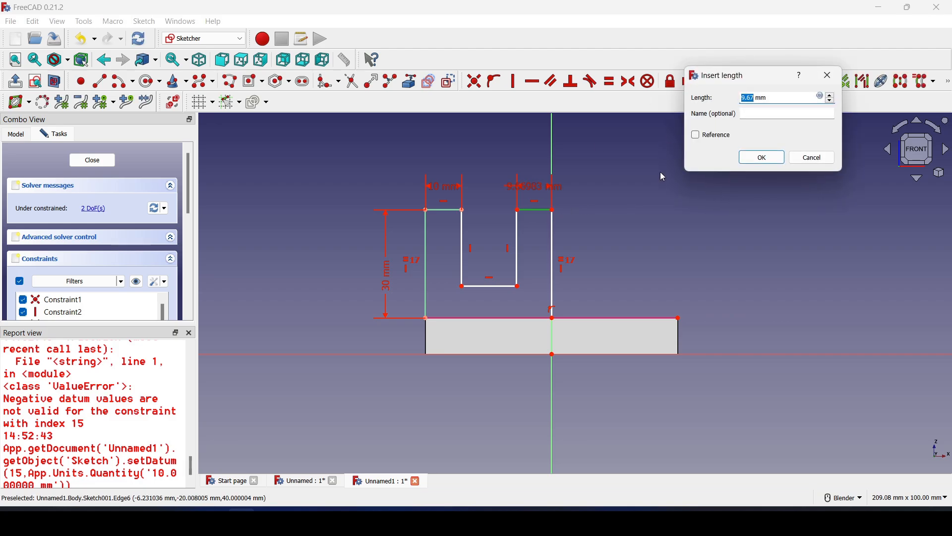
text(10)
key(Return)
Make the top edges of the two prongs equal in length and move the 10 mm dimension farther above the profile
click(538, 211)
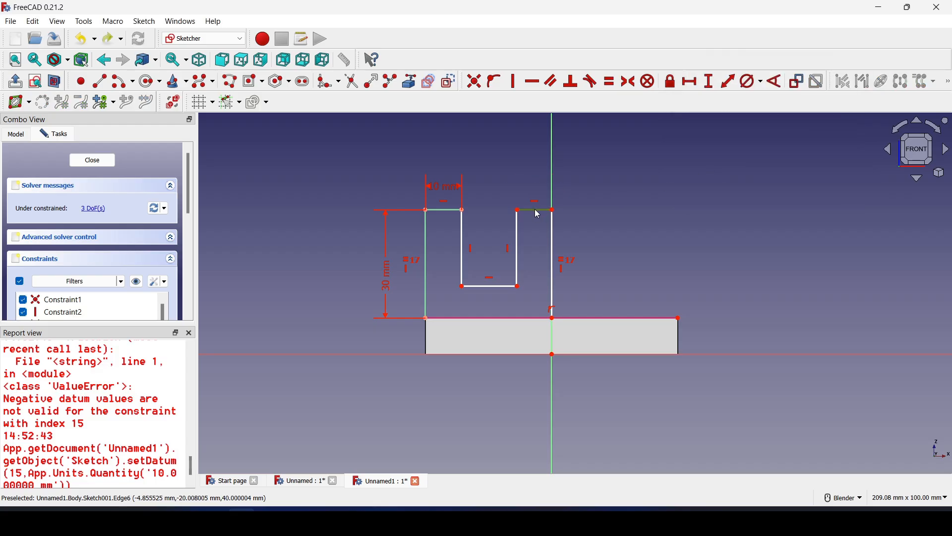
click(448, 214)
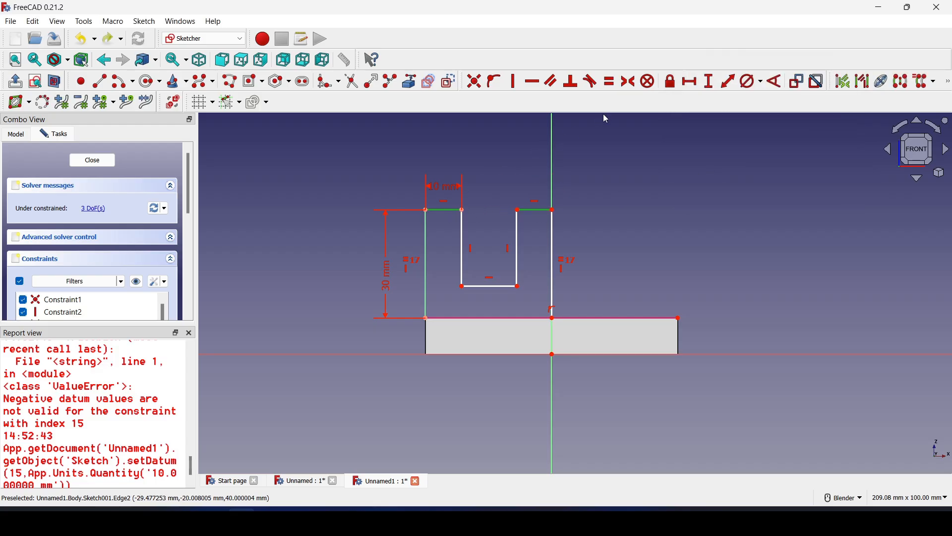
click(610, 84)
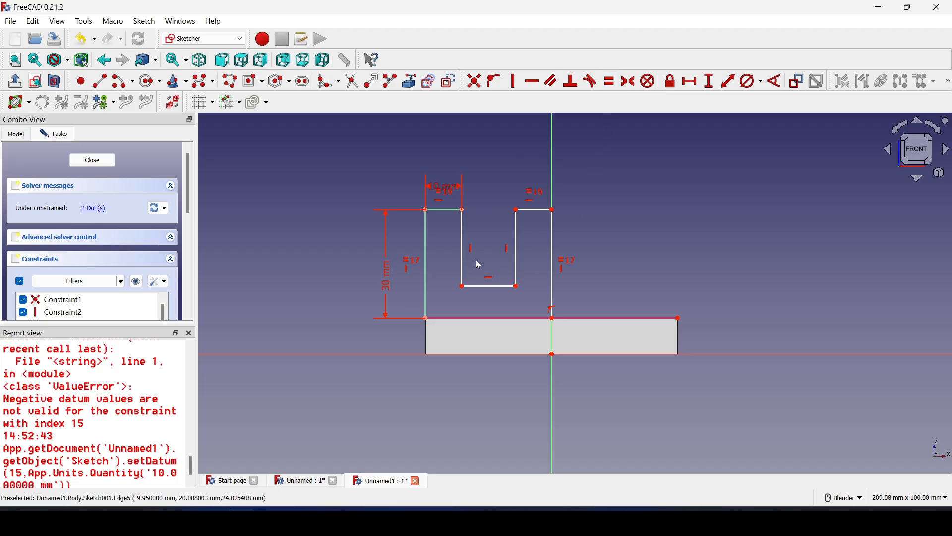
drag(448, 187, 449, 177)
Check the slot depth in the drawing, removing the temporary markup, and constrain the slot's left side to 20 mm vertically
key(alt+Tab)
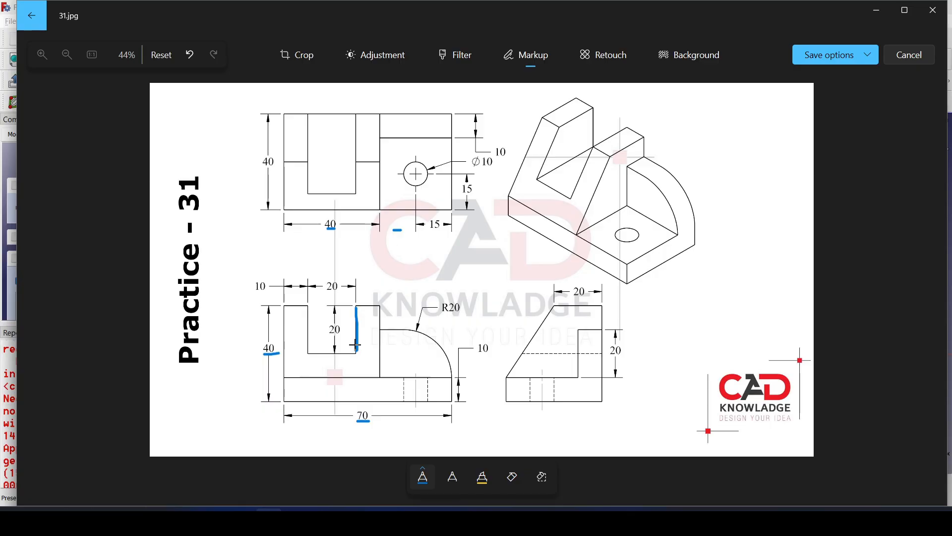
key(ctrl+z)
key(alt+Tab)
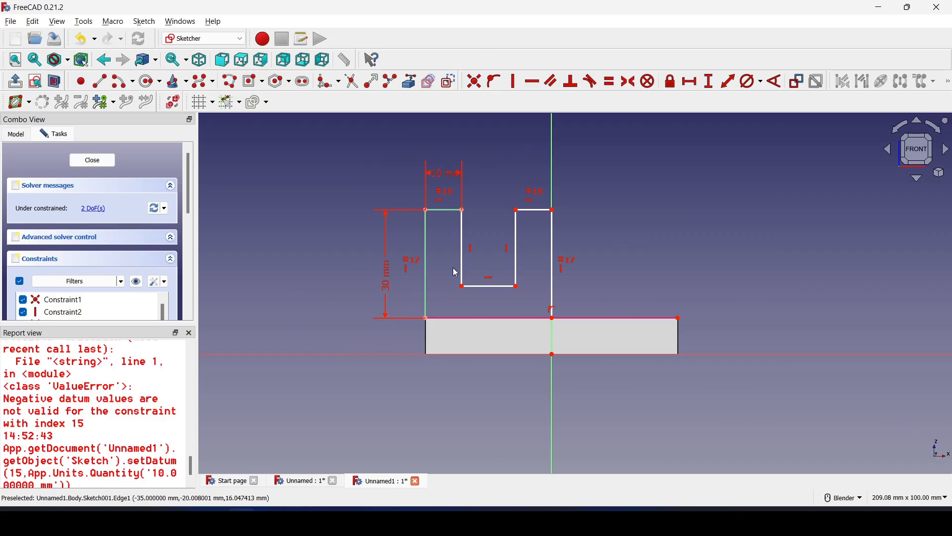
click(466, 268)
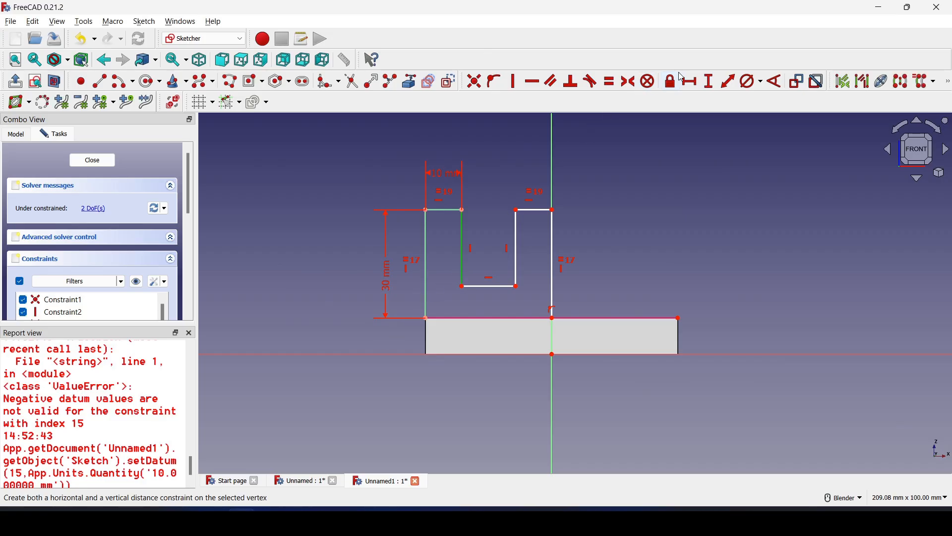
click(710, 81)
text(20)
key(Return)
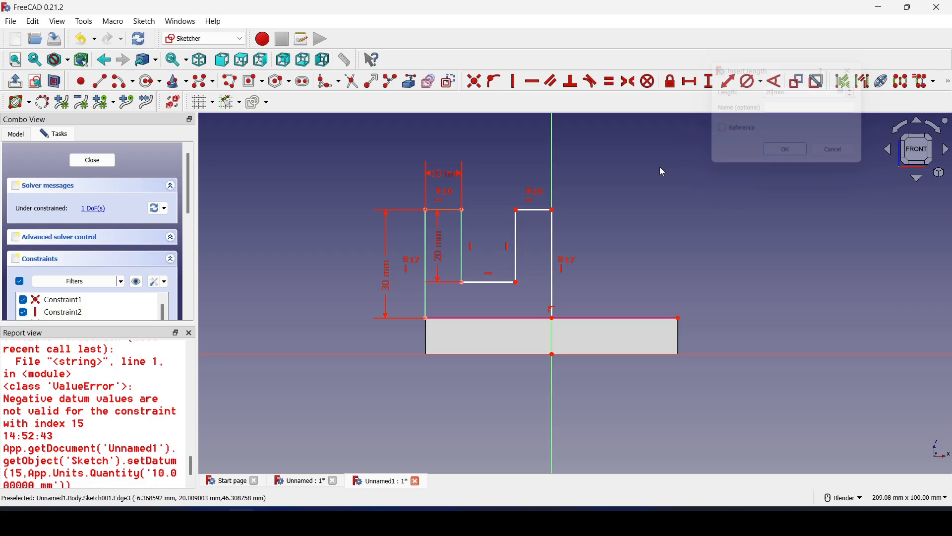
Make the slot's two vertical sides equal in length
click(517, 241)
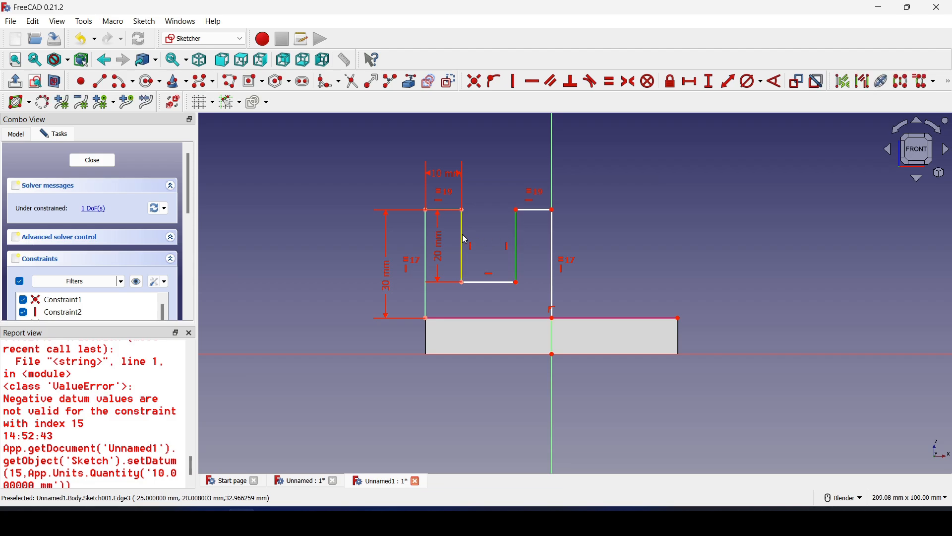
click(462, 240)
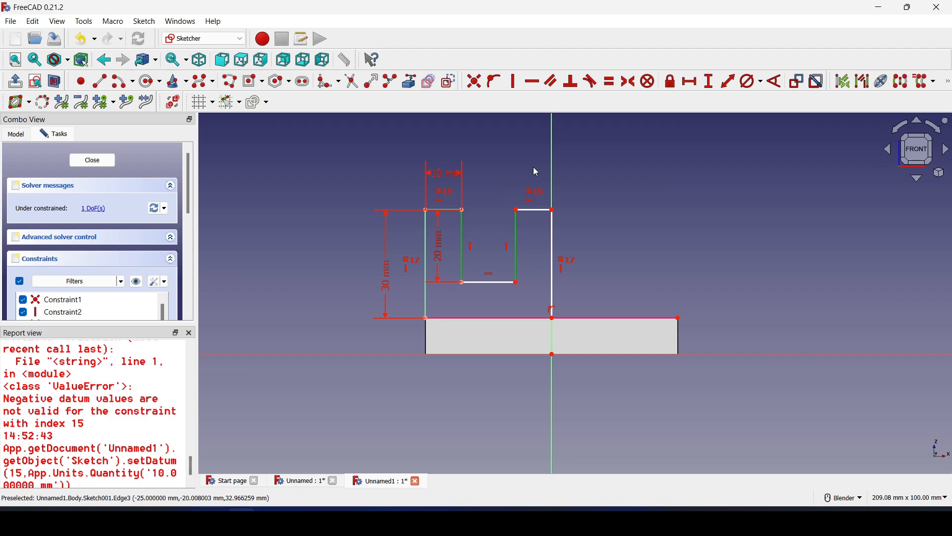
click(611, 85)
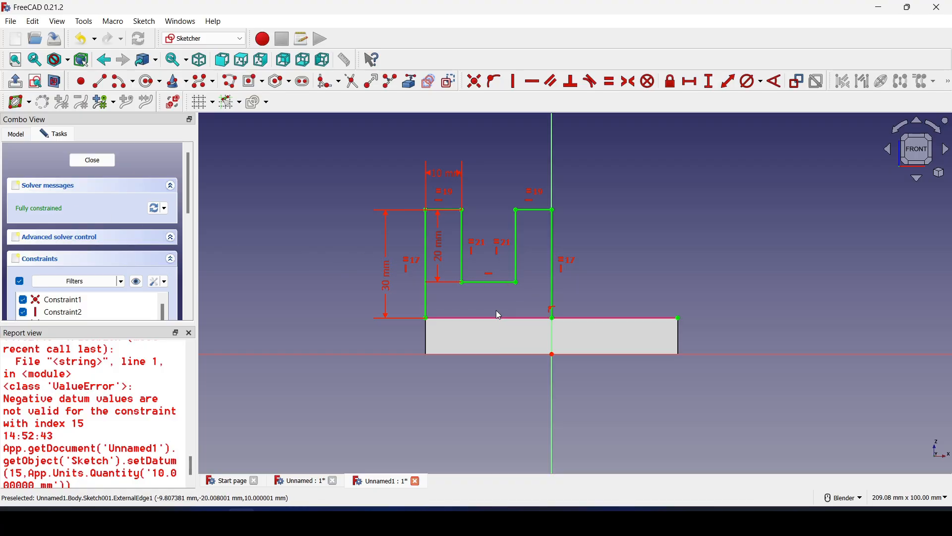
Leave the sketch and try to pad the open slotted profile by 10 mm
click(92, 160)
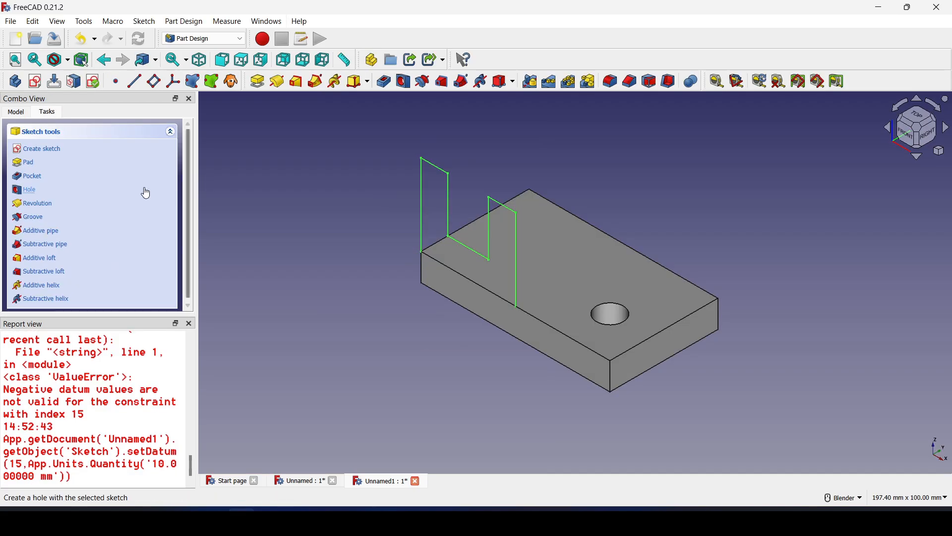
click(72, 163)
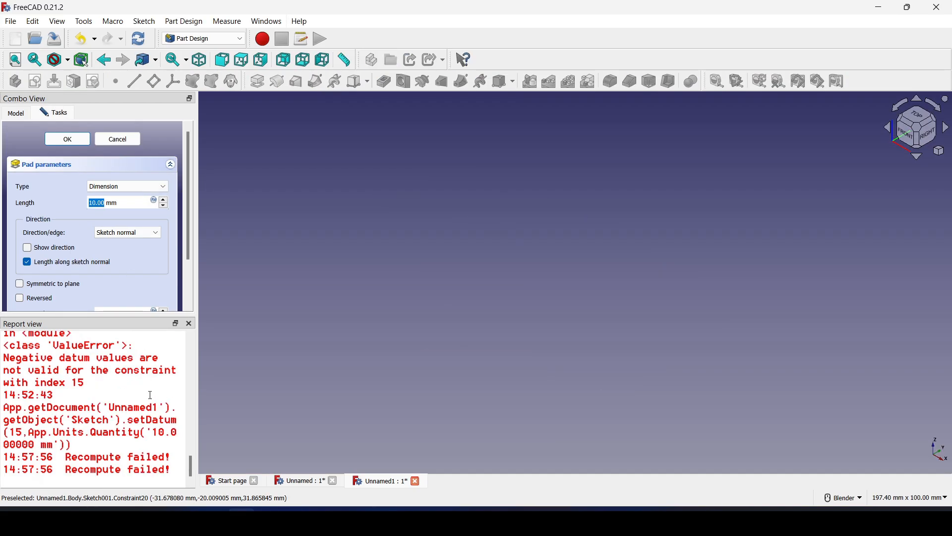
click(26, 299)
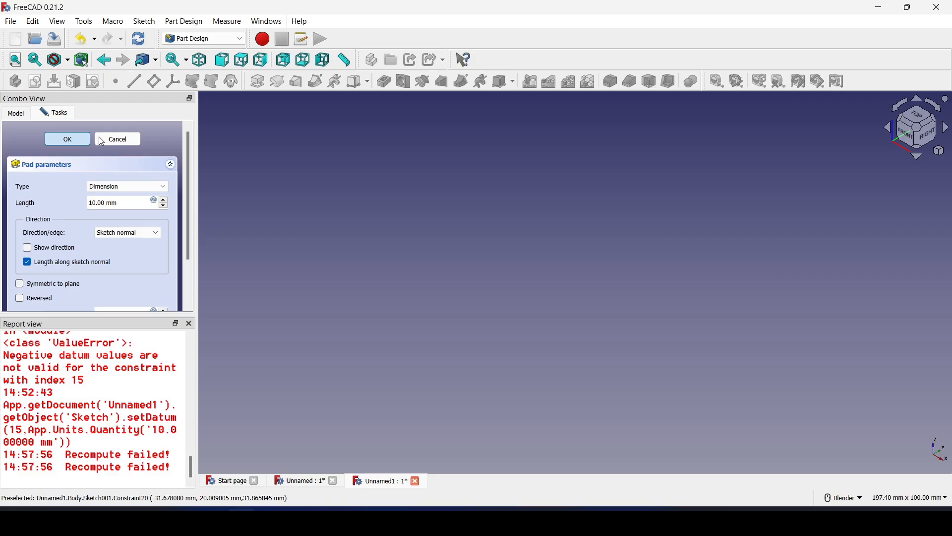
click(74, 139)
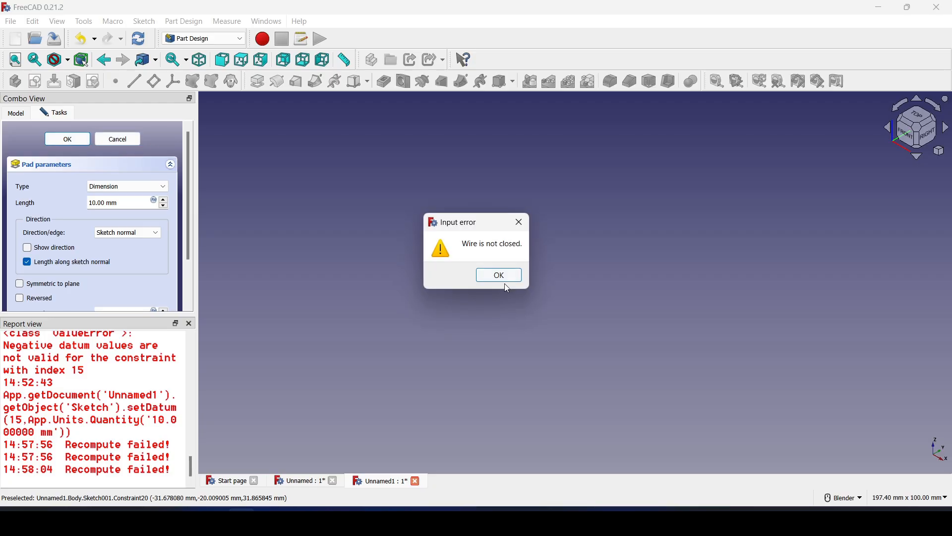
click(499, 276)
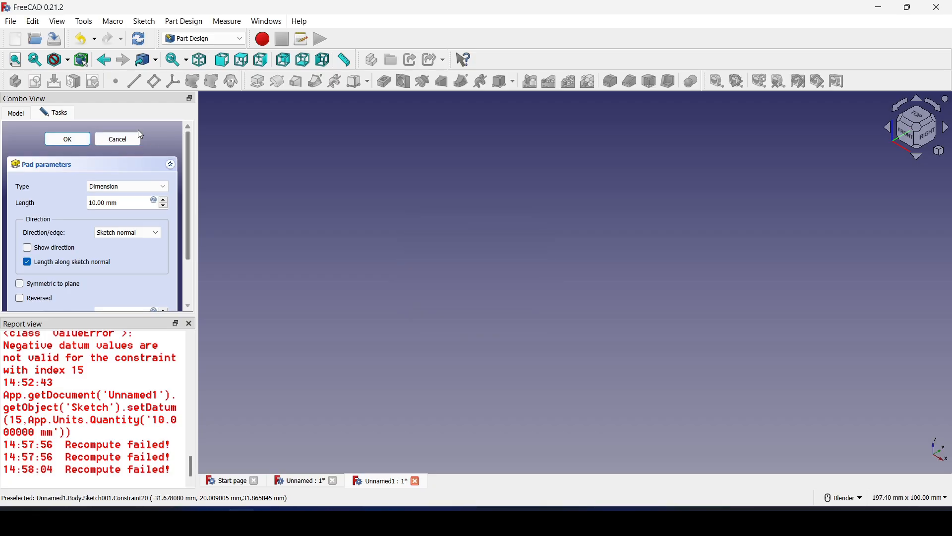
click(118, 140)
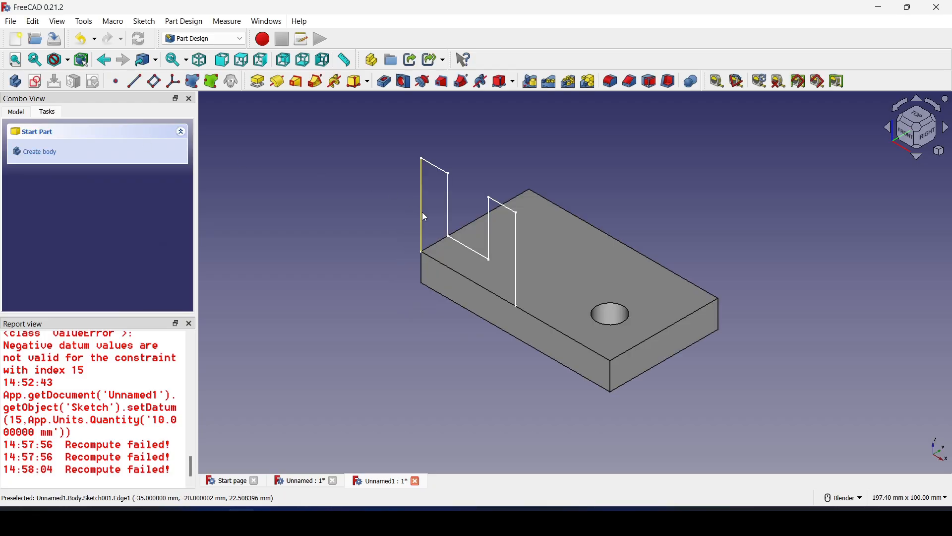
Examine the upright sketch's outline for gaps with the base pad temporarily hidden
click(22, 112)
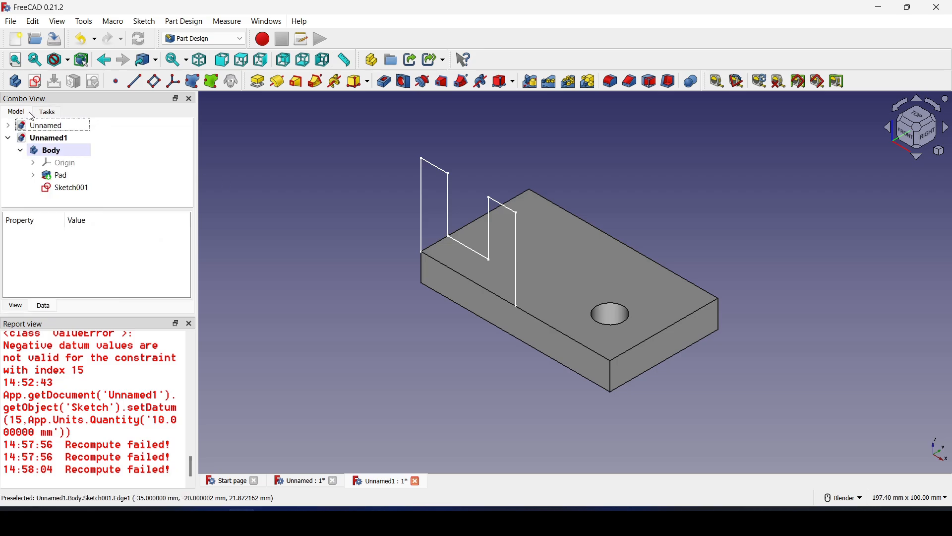
click(62, 176)
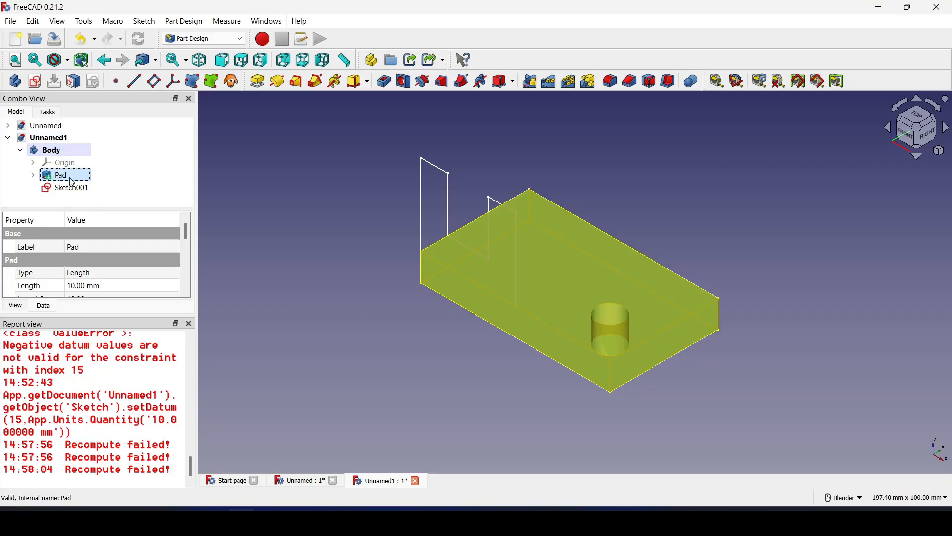
key(space)
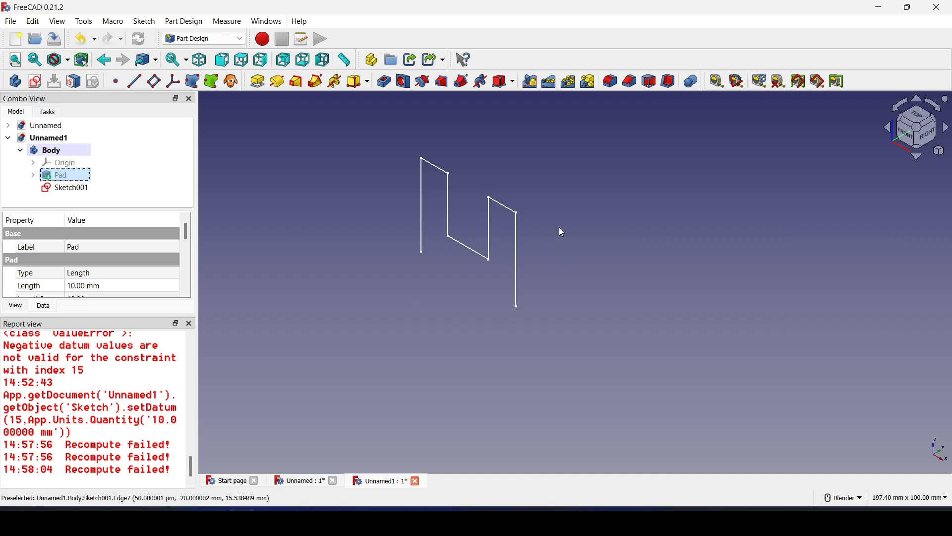
mouse_move(469, 287)
middle_down()
mouse_move(536, 255)
mouse_move(539, 221)
mouse_move(541, 246)
mouse_move(445, 267)
middle_up()
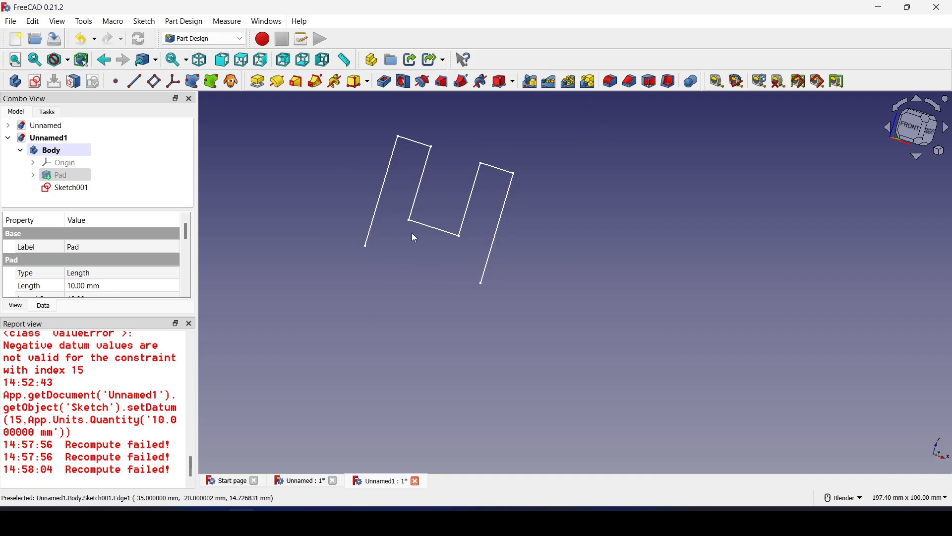
key(0)
key(space)
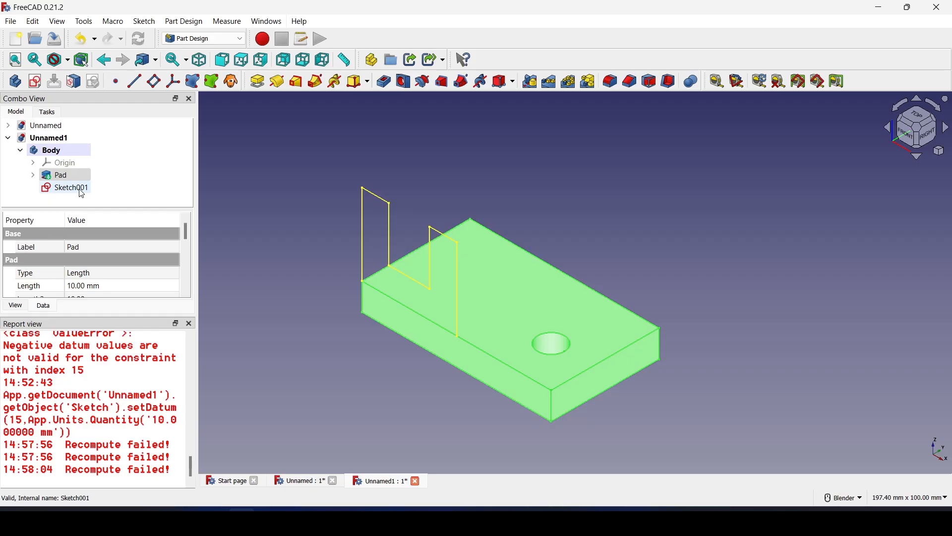
Reopen the upright's sketch and close its profile with a horizontal line joining the lower endpoints of the two outer sides
double_click(81, 191)
scroll(482, 322, up, 5)
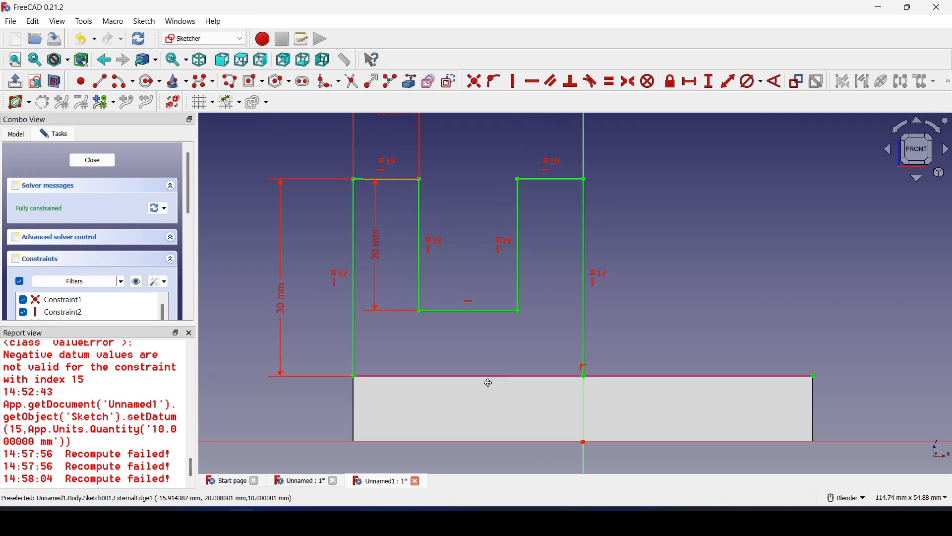
click(98, 82)
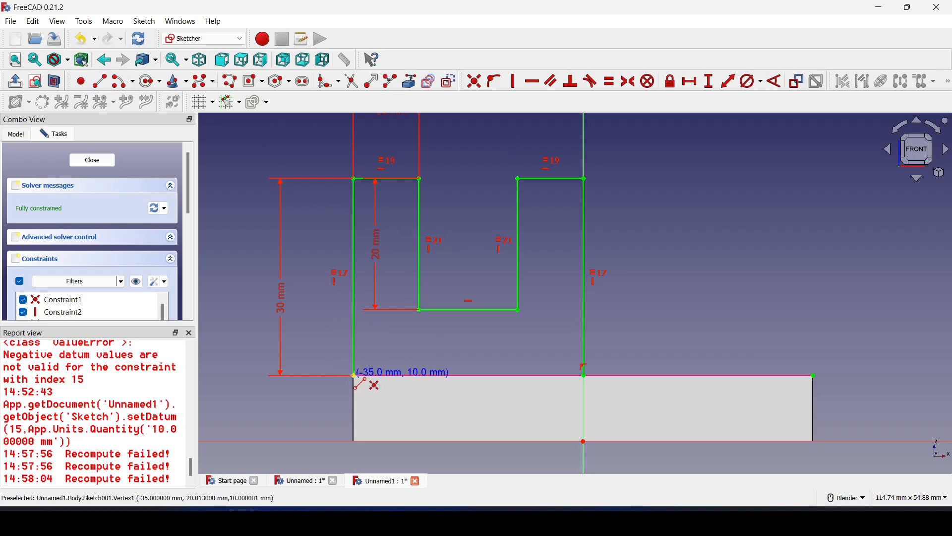
click(353, 375)
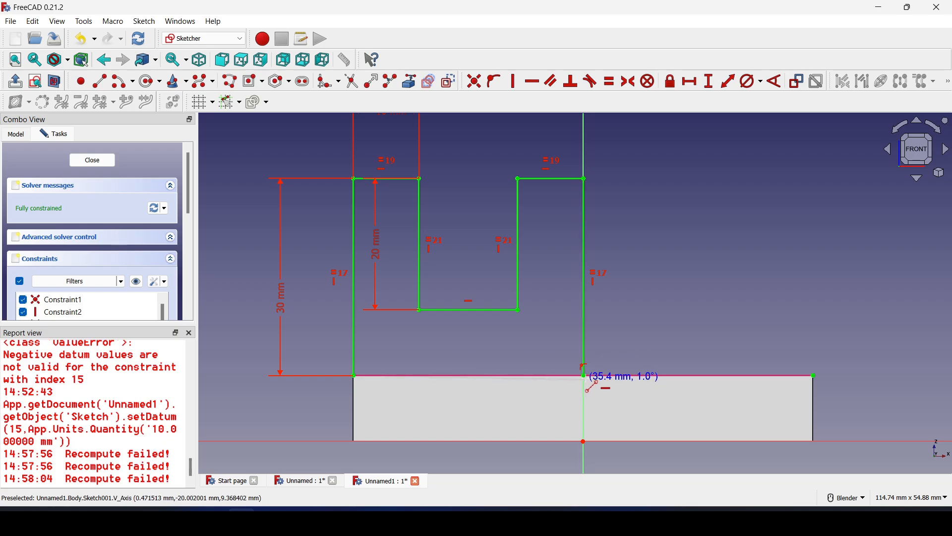
click(585, 375)
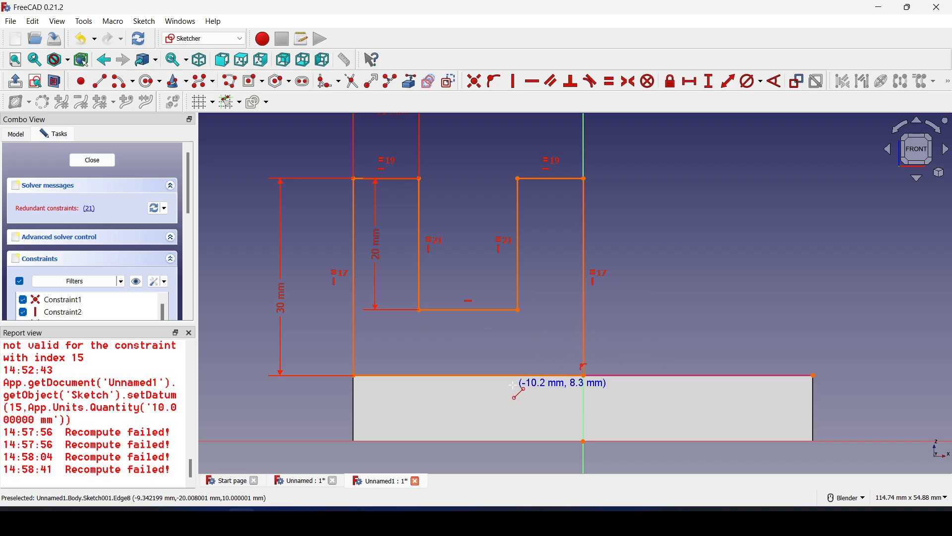
key(ctrl+z)
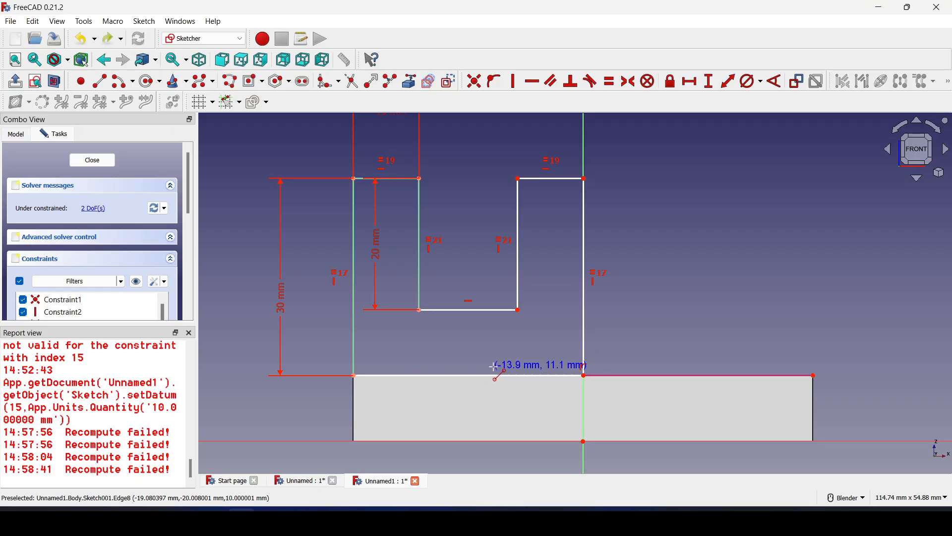
key(ctrl+z)
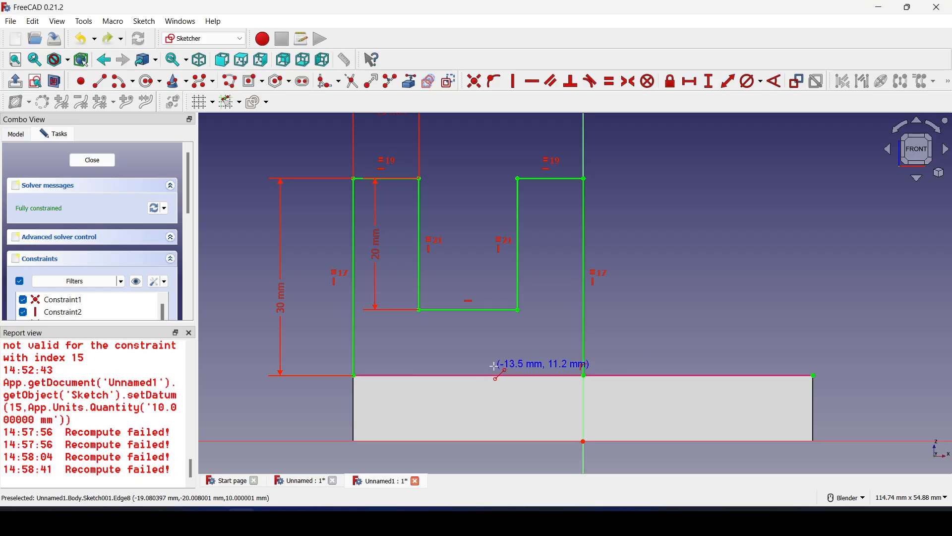
click(356, 376)
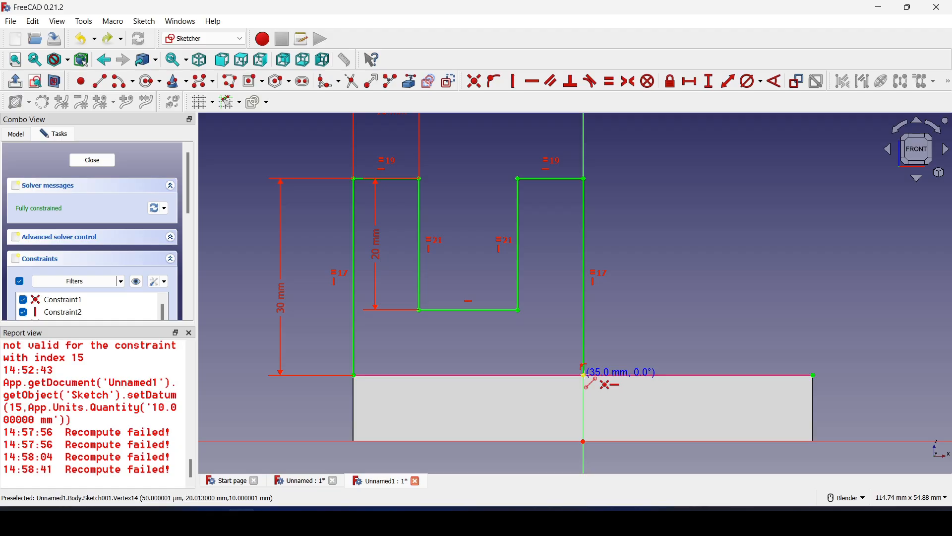
click(585, 375)
key(Escape)
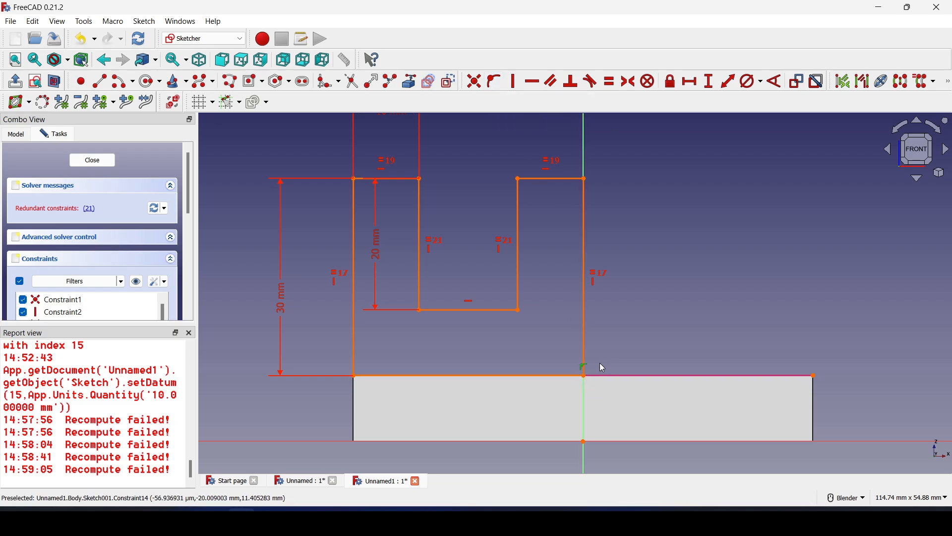
Delete the conflicting constraint at the lower end of the profile's right outer side and check the sketch's remaining degree of freedom
key(Delete)
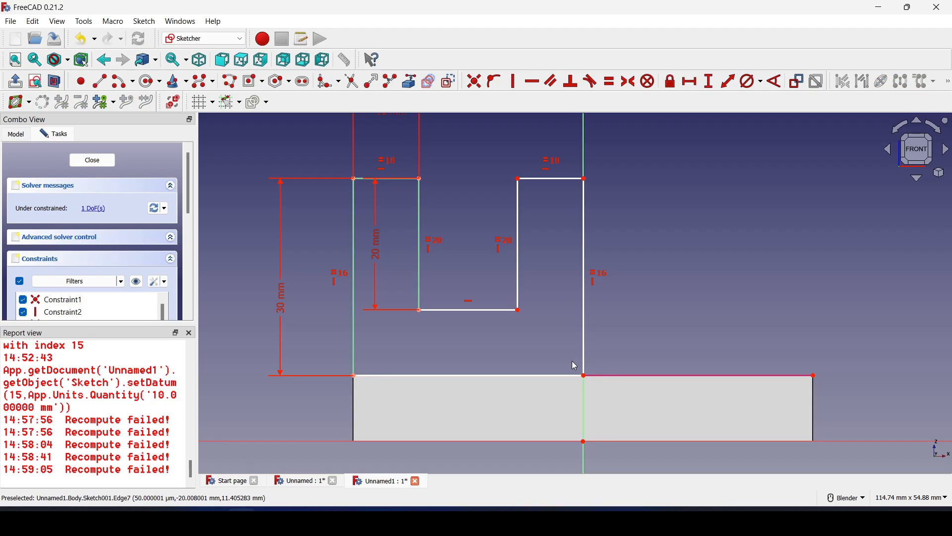
click(101, 211)
click(515, 310)
click(530, 315)
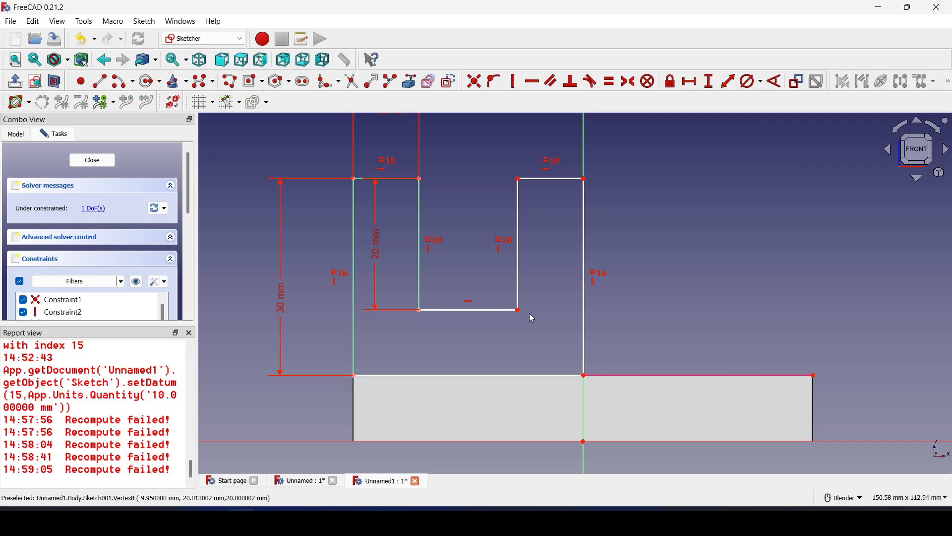
mouse_move(519, 310)
mouse_down()
mouse_move(532, 328)
mouse_move(509, 325)
mouse_move(591, 344)
mouse_move(505, 331)
mouse_move(559, 331)
mouse_move(514, 332)
mouse_move(520, 322)
mouse_up()
scroll(674, 187, down, 1)
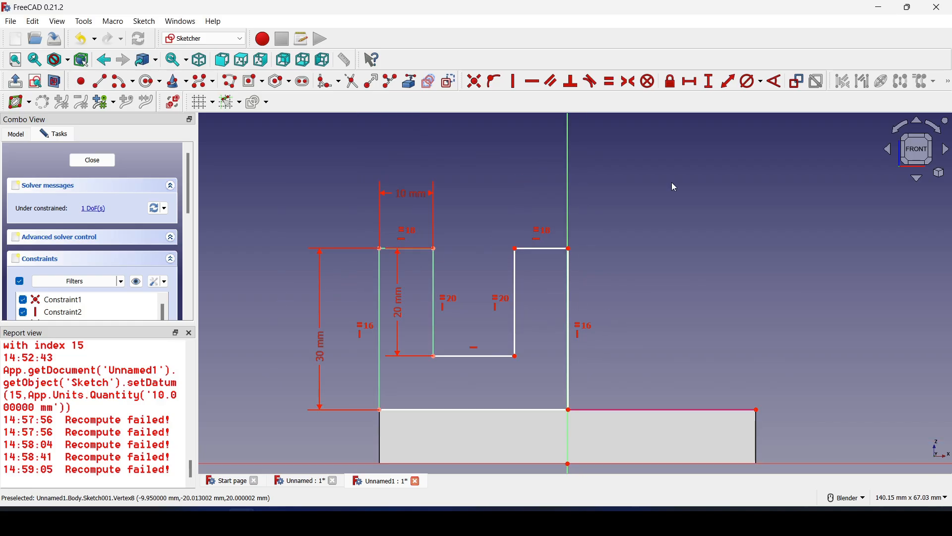
Constrain the profile's bottom edge to 40 mm horizontally, with the dimension placed below the edge, and finish the sketch
click(493, 409)
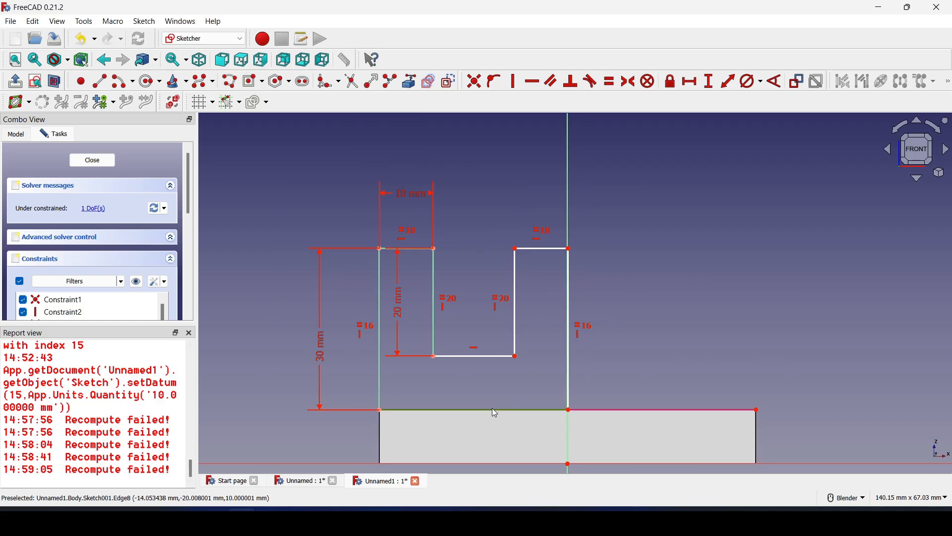
click(692, 82)
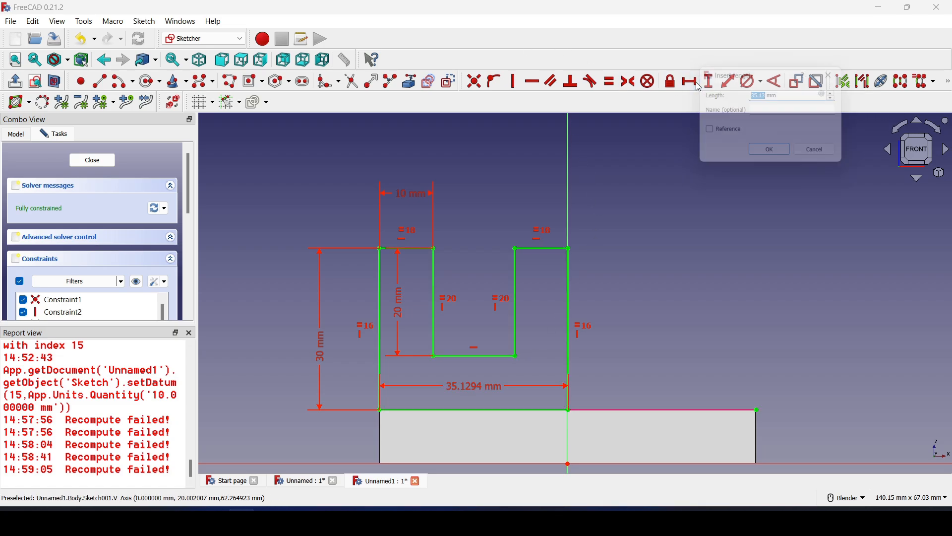
text(40)
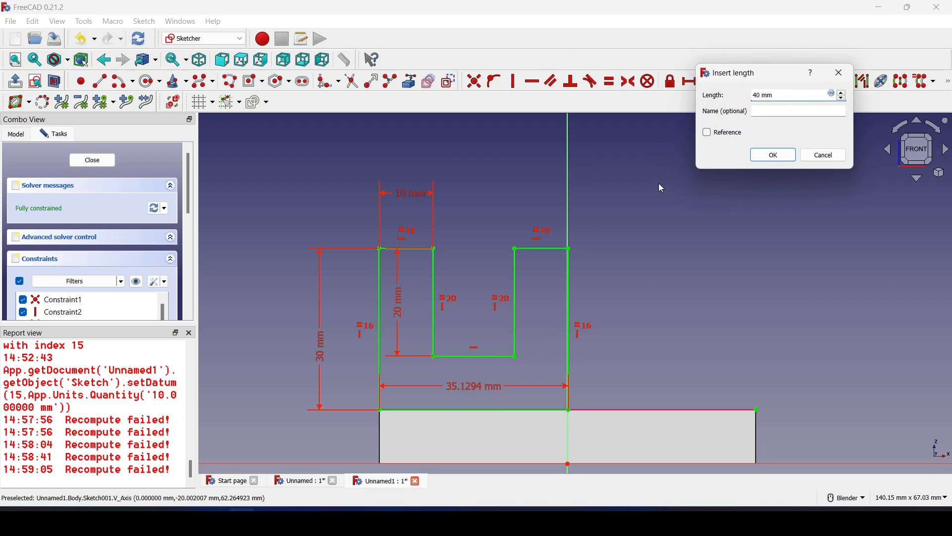
key(Return)
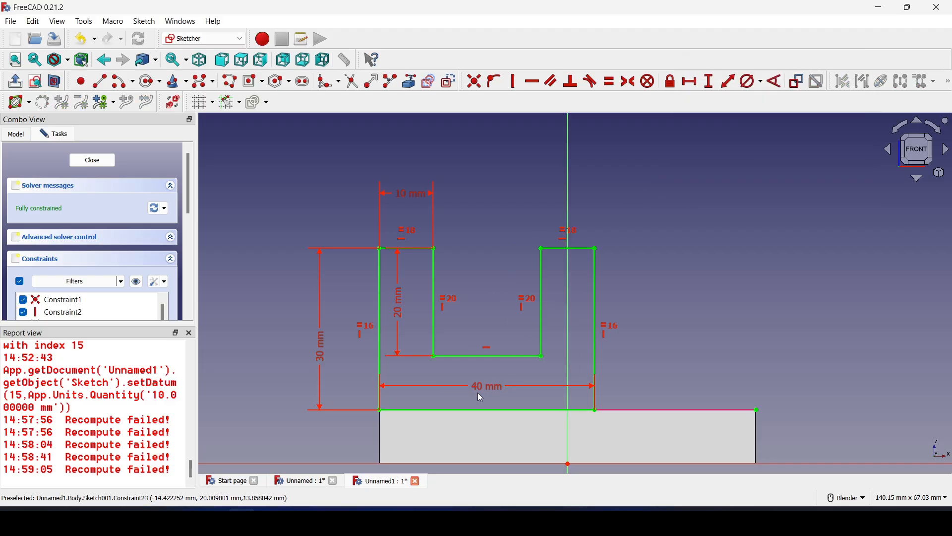
drag(478, 392, 484, 430)
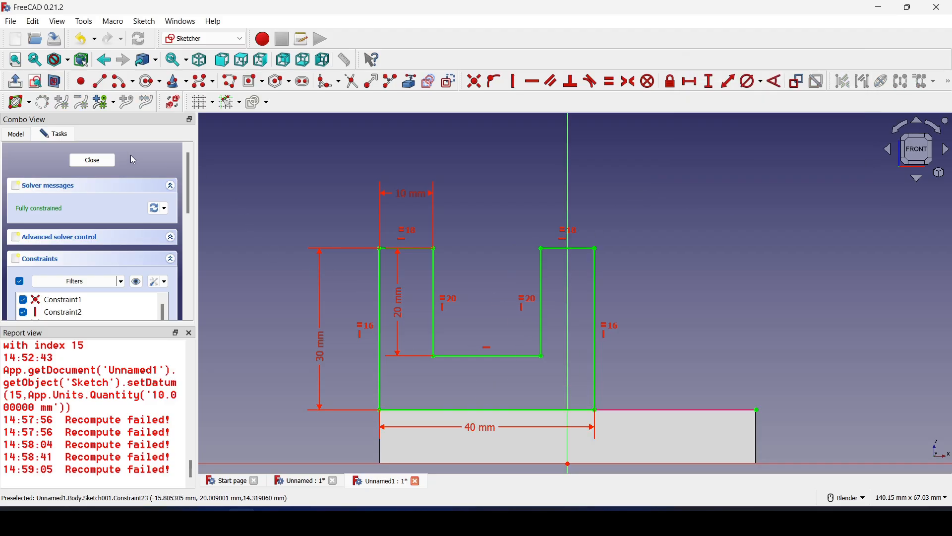
click(93, 162)
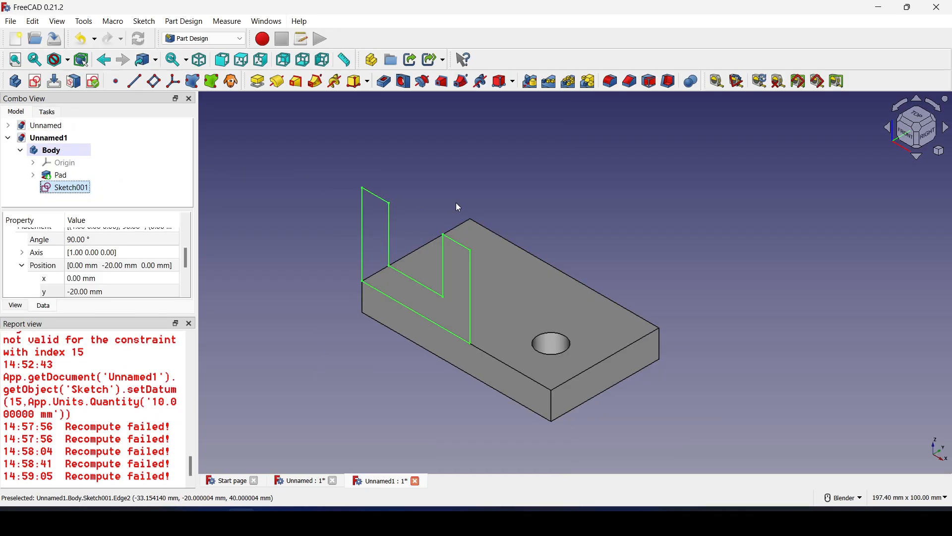
Pad the upright's slotted profile 10 mm, reversing the direction so the extrusion runs over the base
click(48, 112)
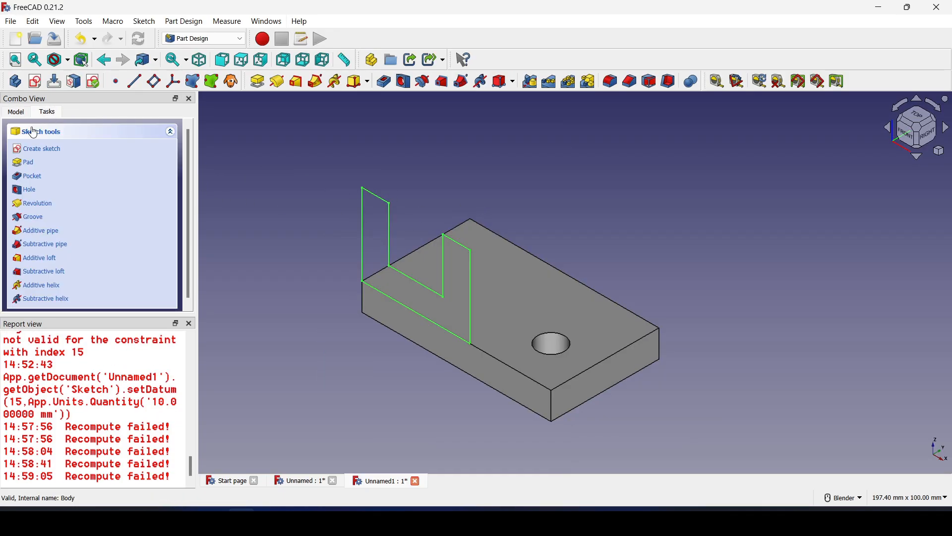
click(30, 164)
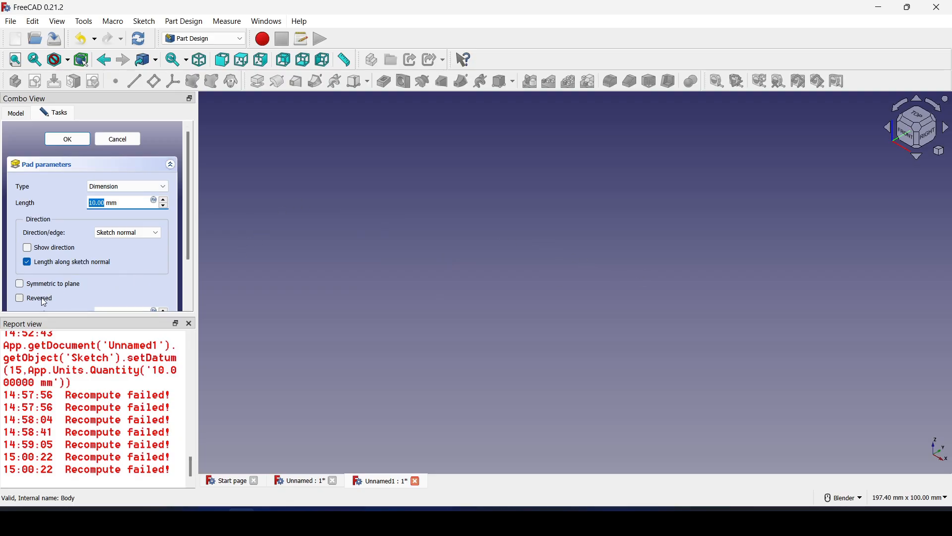
click(70, 147)
click(75, 141)
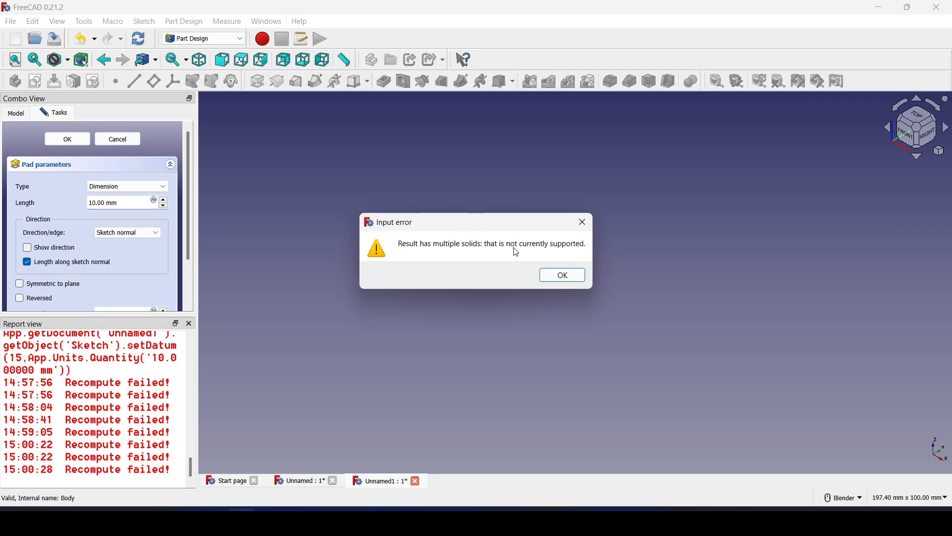
click(565, 277)
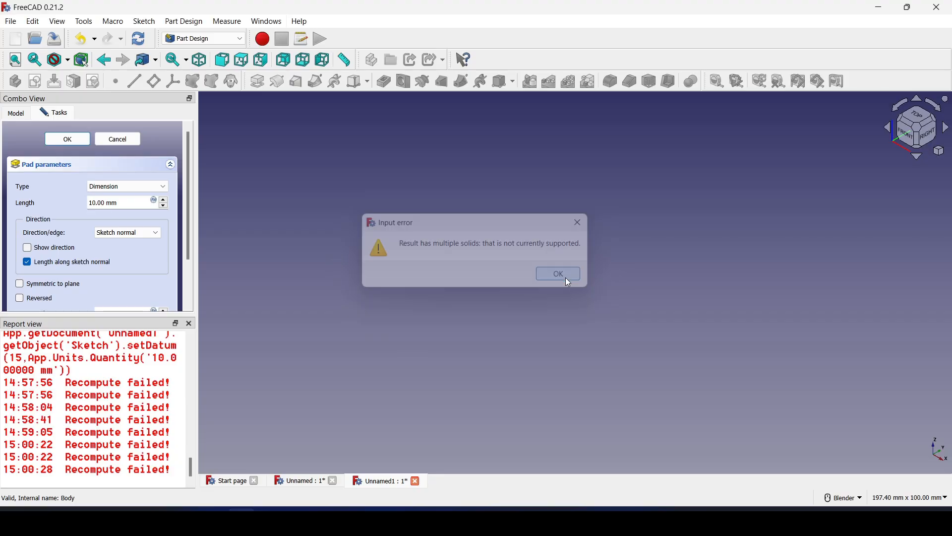
click(20, 299)
middle_drag(480, 296, 511, 282)
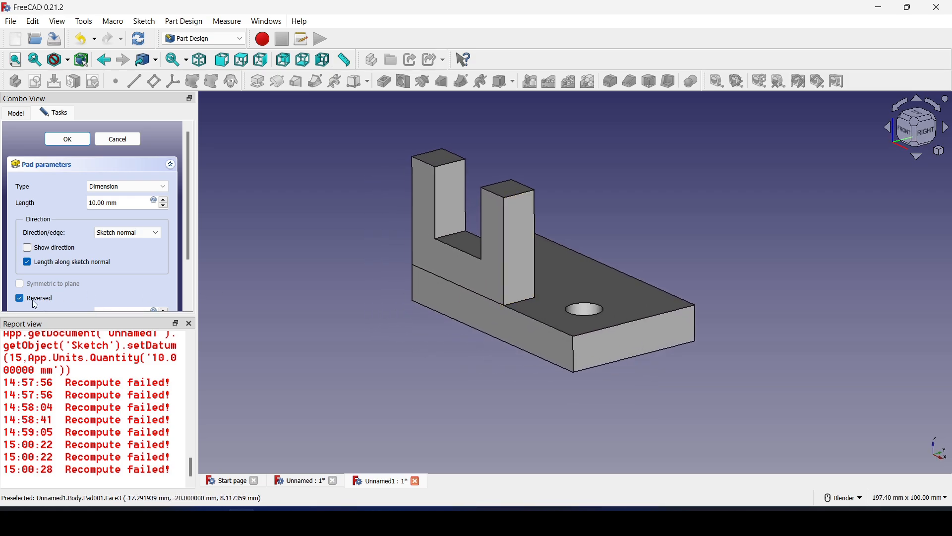
middle_drag(571, 251, 561, 258)
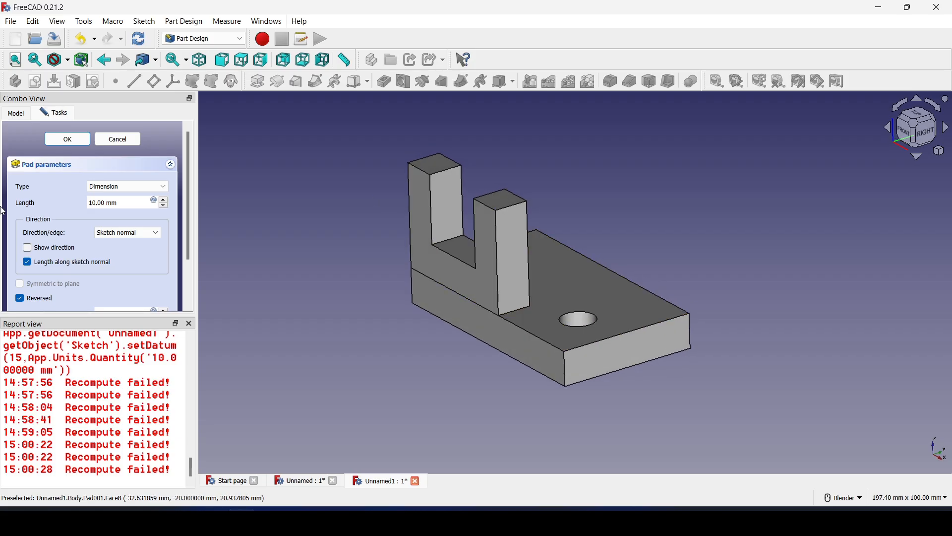
Step the pad length down to 0 mm and back up to 10 mm
triple_click(165, 208)
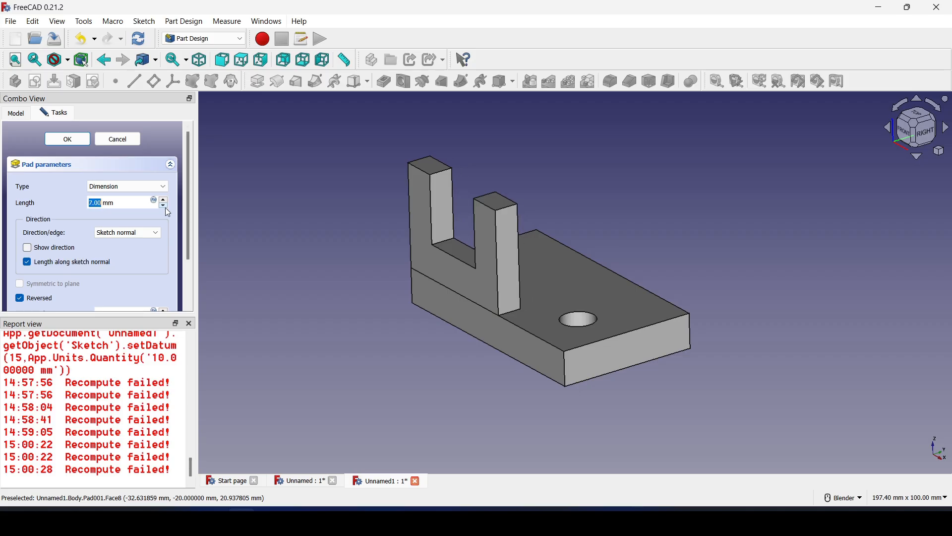
triple_click(165, 208)
double_click(165, 208)
click(165, 207)
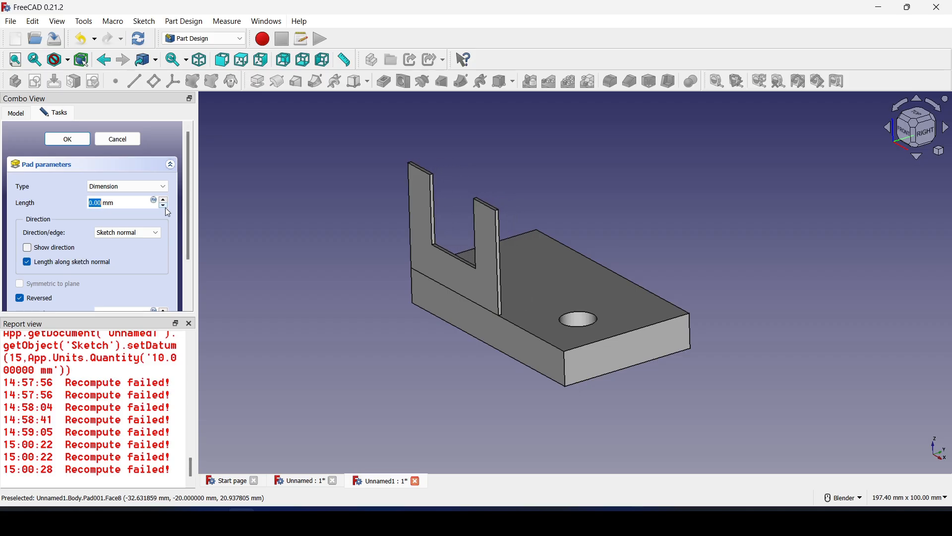
double_click(164, 199)
double_click(163, 200)
double_click(164, 199)
double_click(163, 200)
click(163, 200)
click(164, 200)
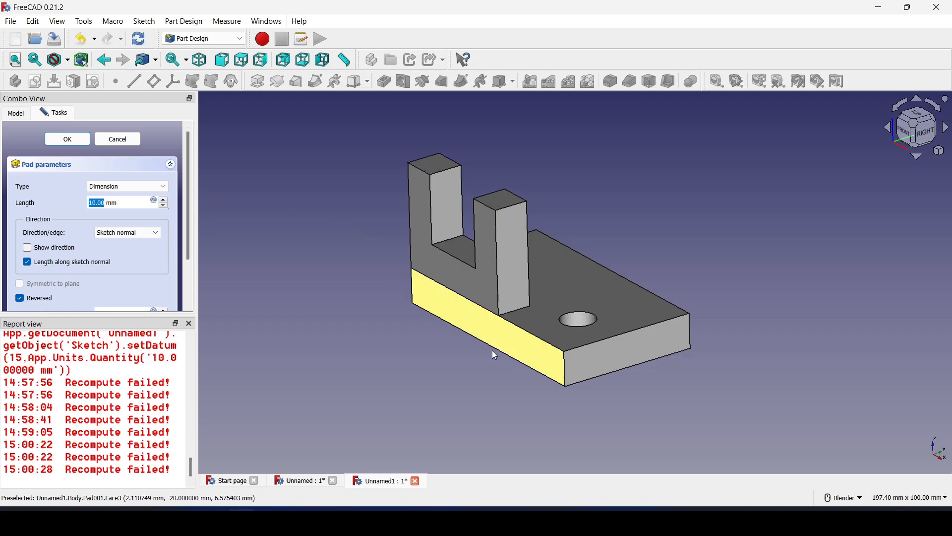
Examine the pad preview where the upright's front face and lower corner meet the base
middle_drag(492, 350, 455, 357)
scroll(460, 331, up, 3)
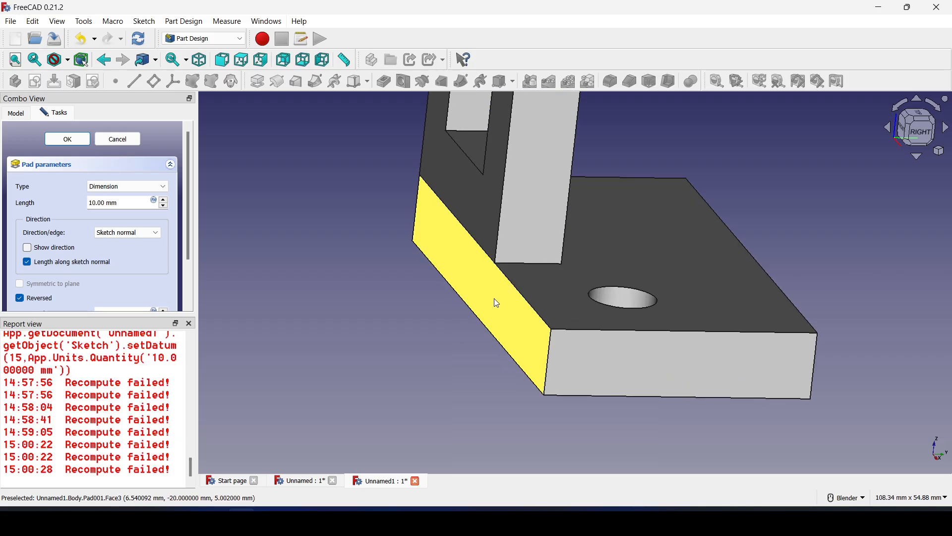
key(0)
shift+middle_drag(676, 323, 603, 308)
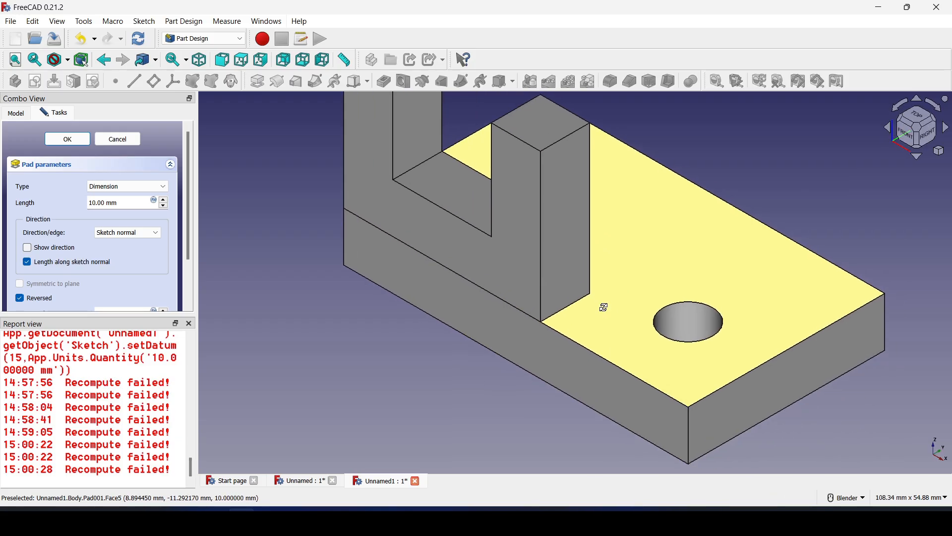
middle_drag(605, 311, 571, 385)
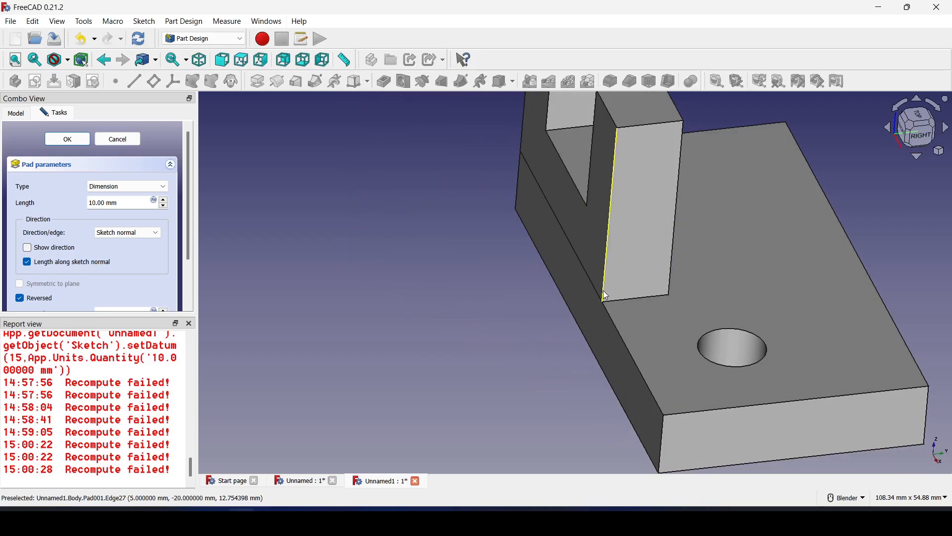
scroll(602, 302, down, 2)
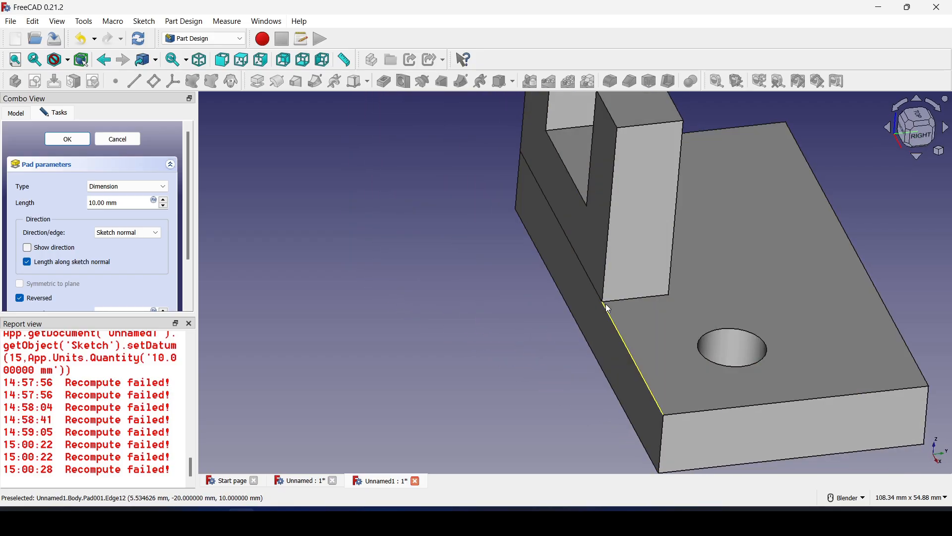
shift+middle_drag(626, 292, 539, 329)
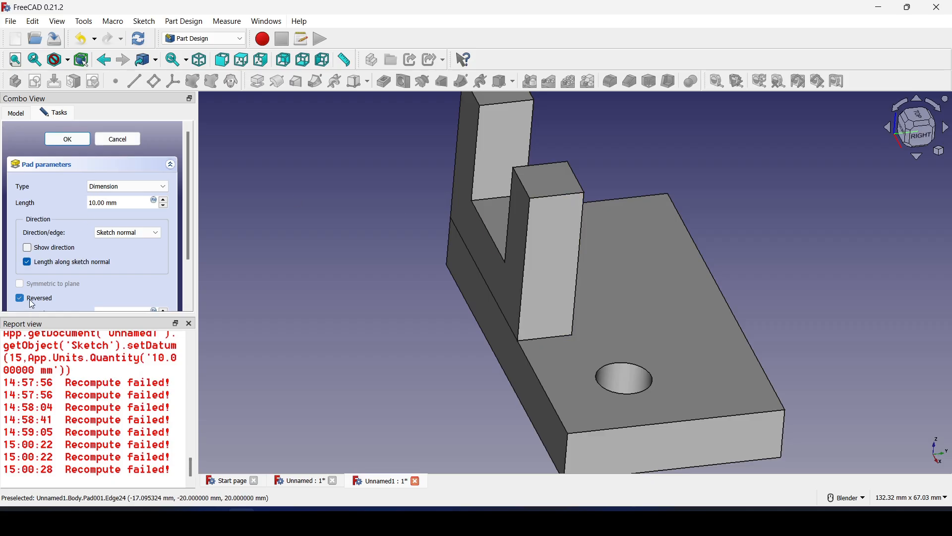
Try to accept the 10 mm pad, then re-enable its reversed direction
click(67, 139)
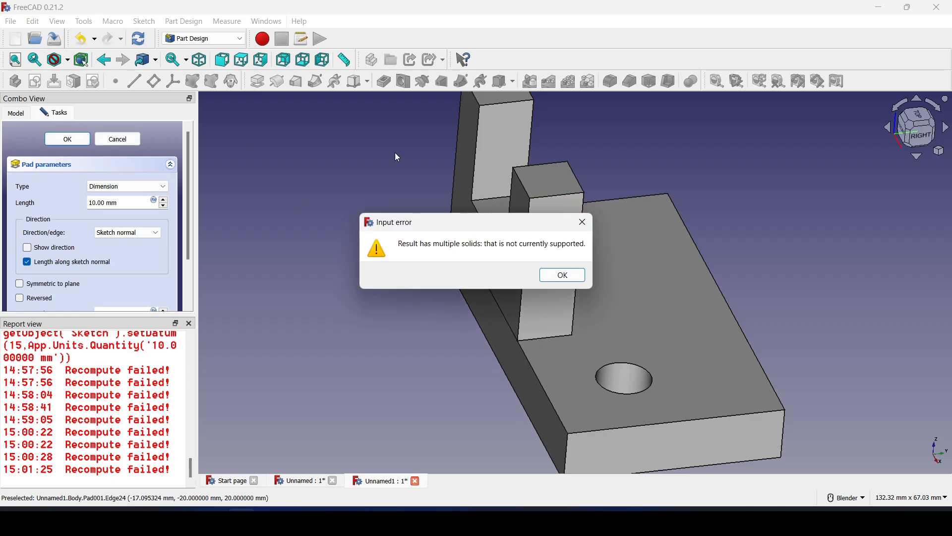
click(562, 275)
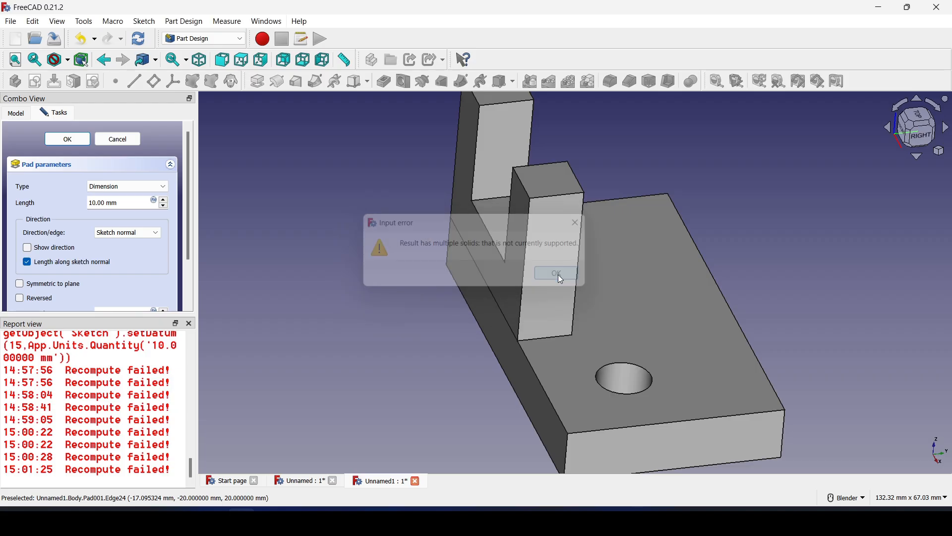
click(39, 299)
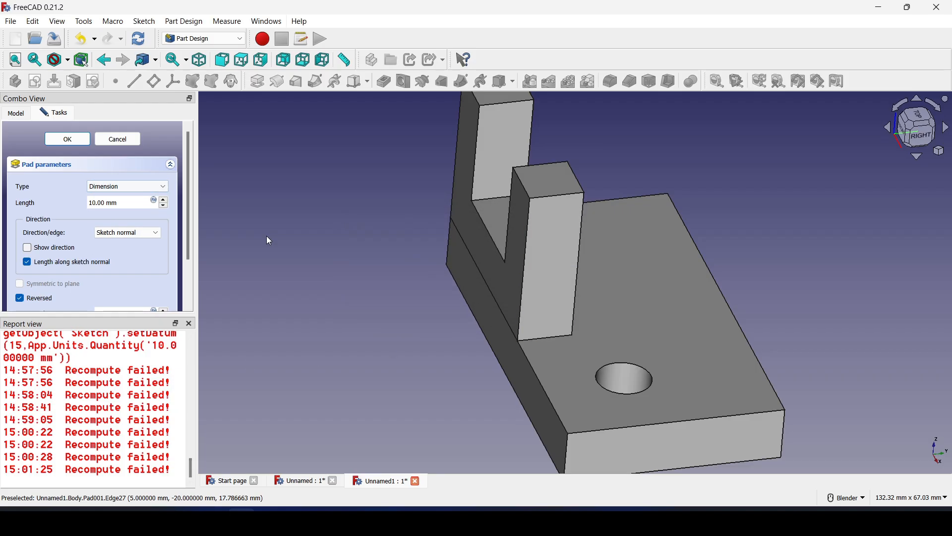
Compare the padded upright with the isometric view in the 31.jpg drawing to check its depth across the base
shift+middle_drag(601, 291, 433, 309)
scroll(432, 309, down, 2)
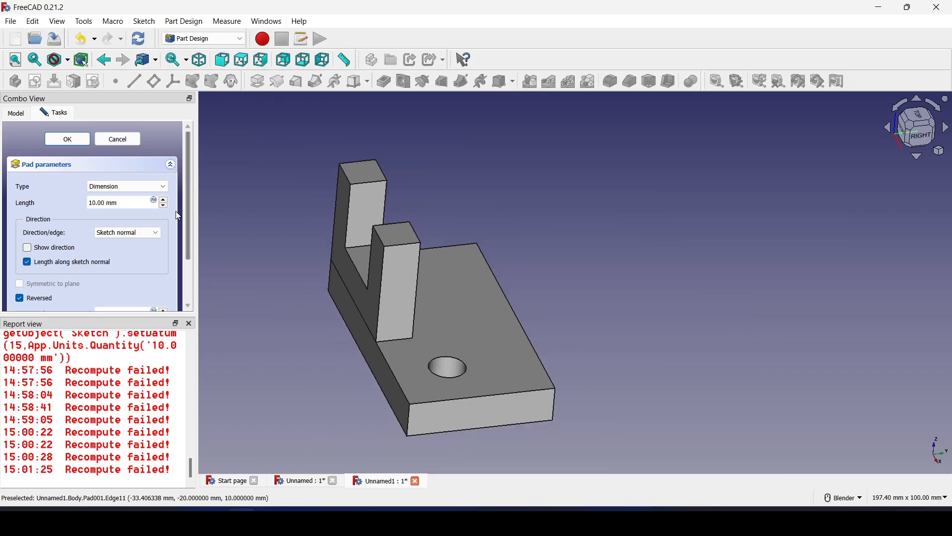
key(alt+Tab)
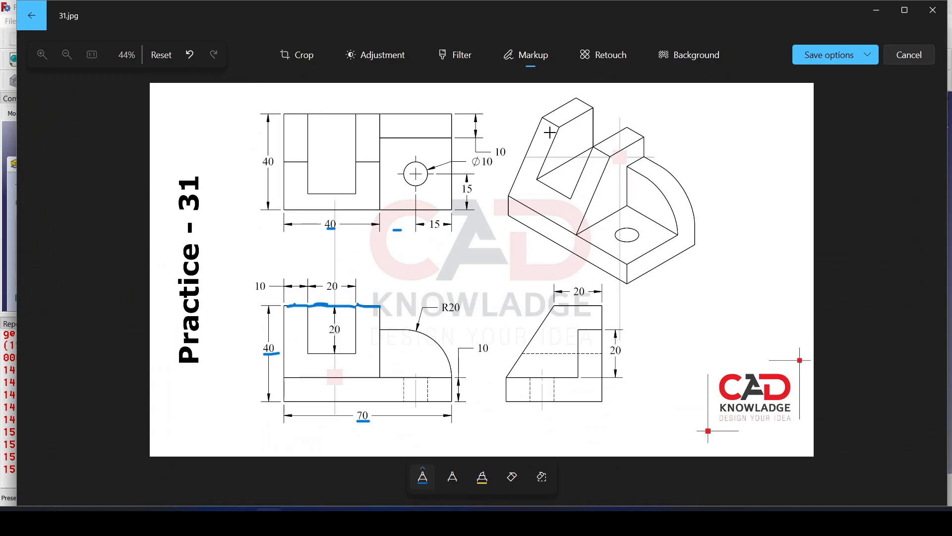
mouse_move(647, 122)
mouse_down()
mouse_move(555, 162)
mouse_move(578, 232)
mouse_move(678, 163)
mouse_move(638, 127)
mouse_up()
key(ctrl+z)
key(alt+Tab)
middle_drag(537, 282, 470, 279)
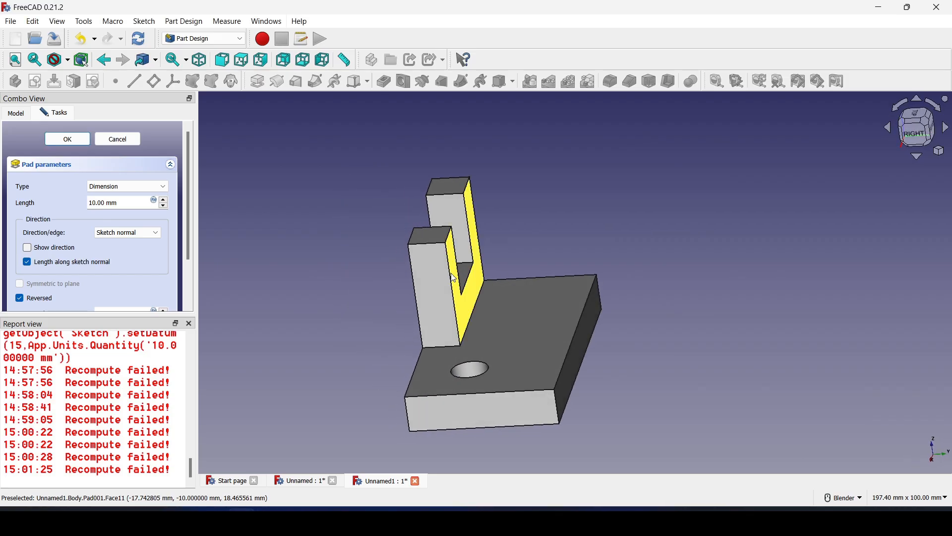
Extend the reversed pad up to the base's rear side face, finish it, and close the report view
scroll(165, 204, up, 9)
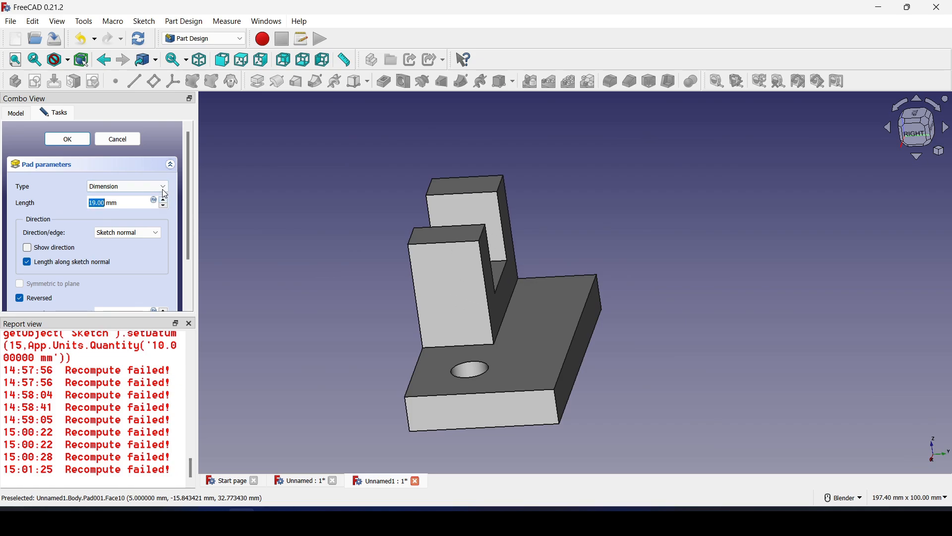
click(130, 187)
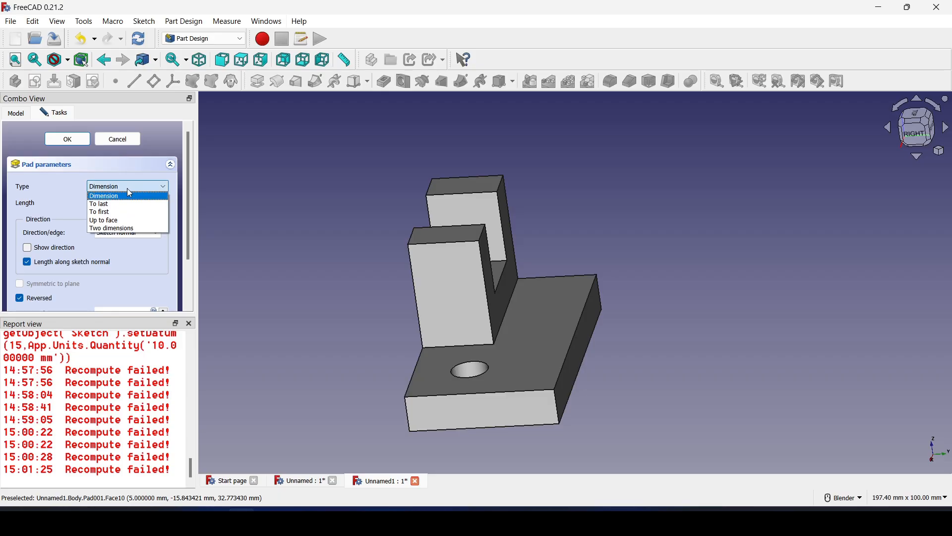
click(124, 222)
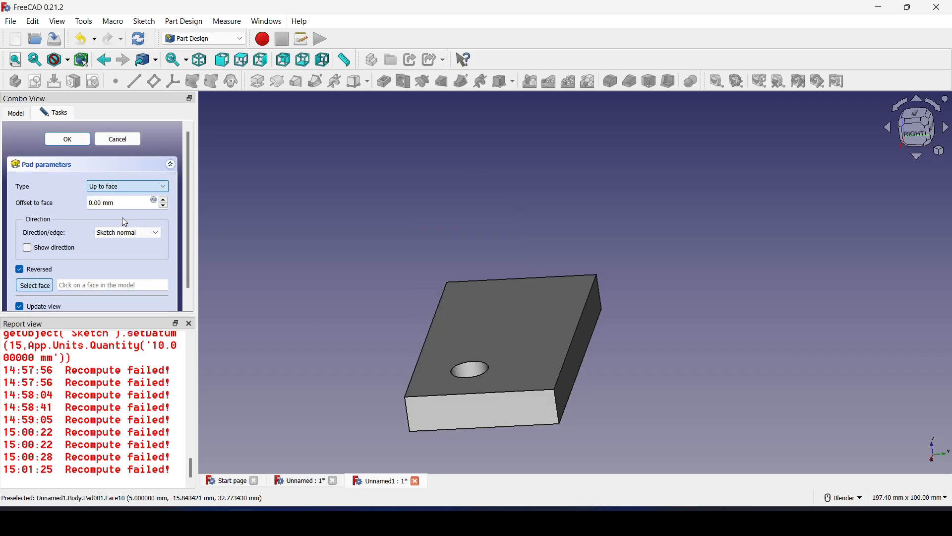
click(596, 313)
middle_drag(394, 276, 485, 277)
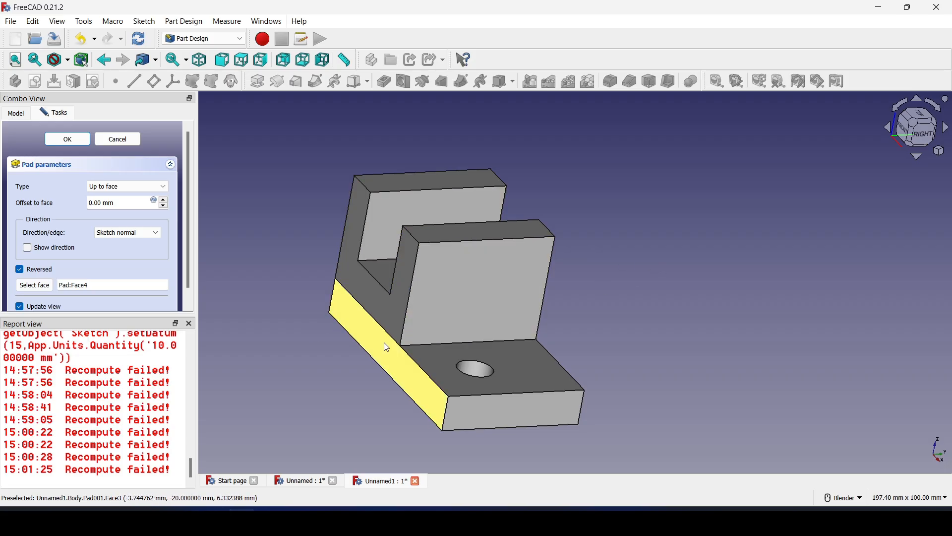
key(0)
shift+middle_drag(362, 425, 412, 385)
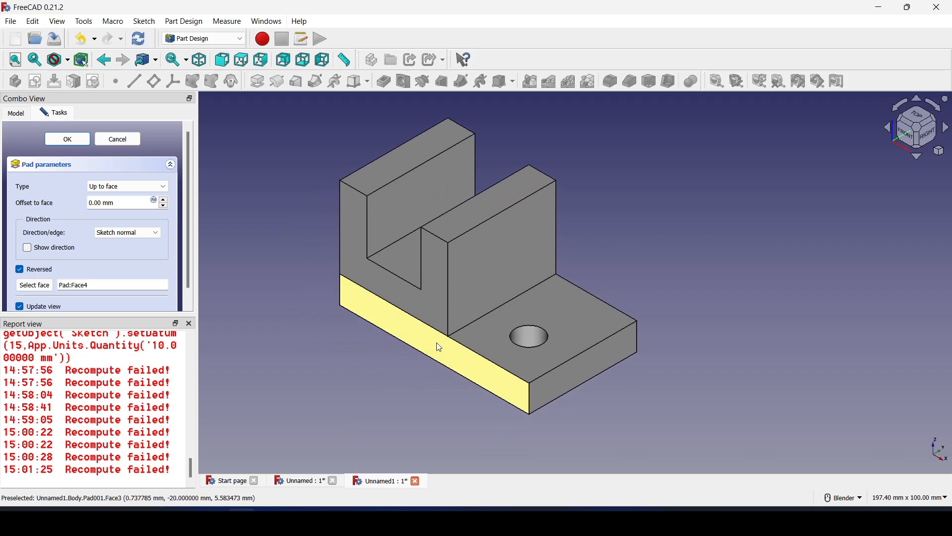
click(83, 142)
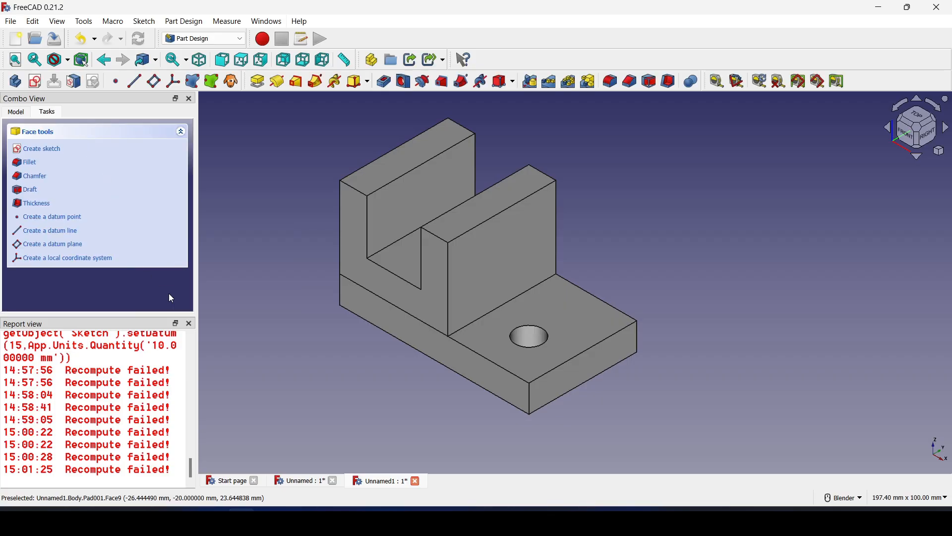
click(190, 327)
click(24, 114)
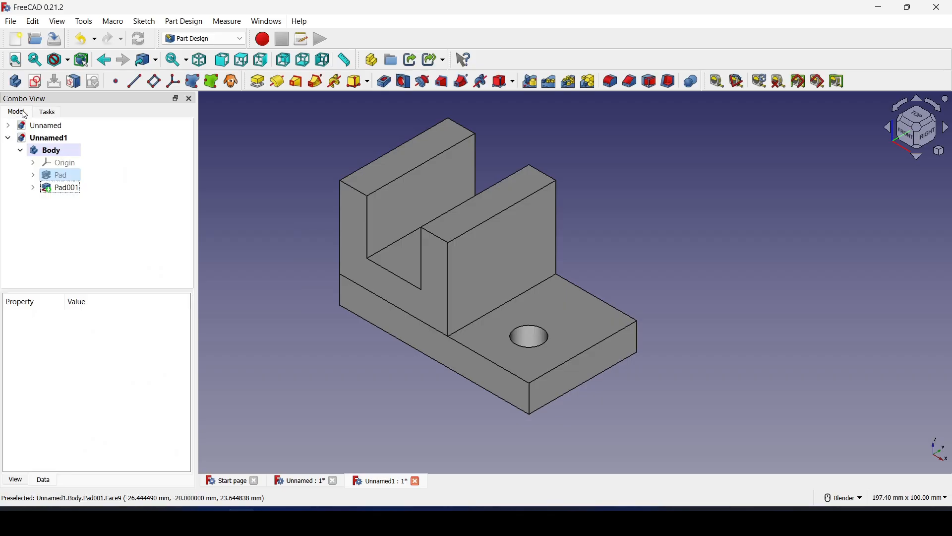
Undo the recent blue markup on the 31.jpg drawing and examine the upright's sloped side
key(alt+Tab)
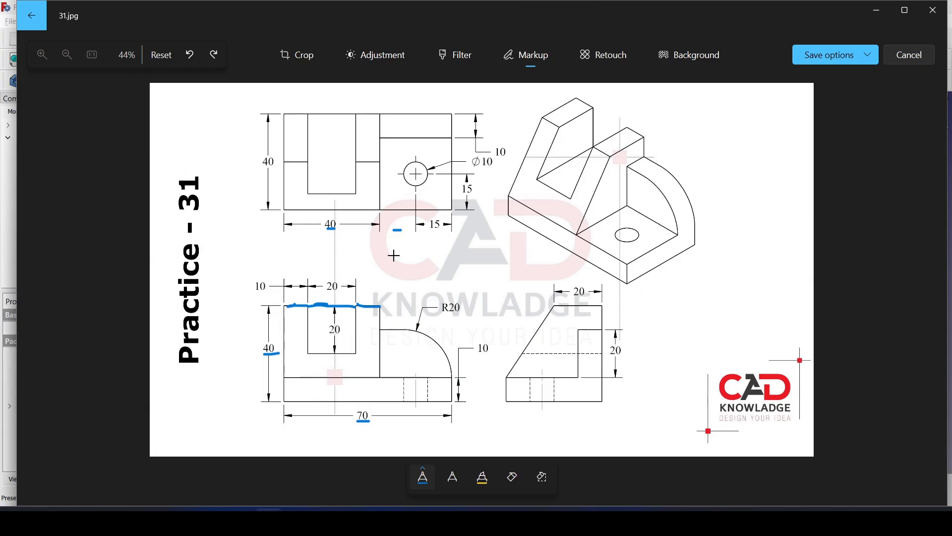
key(ctrl+z)
key(ctrl+z)
key(ctrl+z)
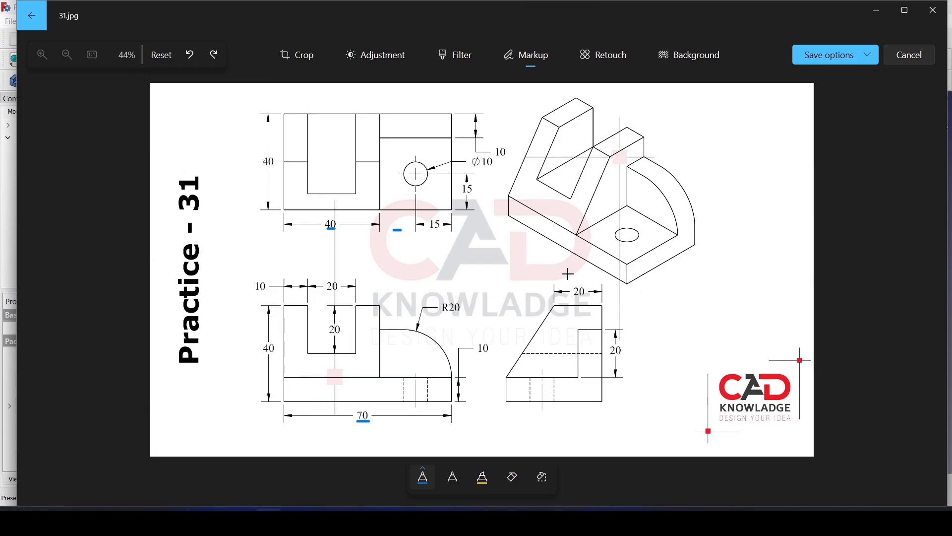
mouse_move(546, 120)
mouse_down()
mouse_move(508, 200)
mouse_move(587, 232)
mouse_move(605, 162)
mouse_up()
key(ctrl+z)
mouse_move(566, 326)
mouse_down()
mouse_move(554, 342)
mouse_move(568, 328)
mouse_up()
key(ctrl+z)
key(alt+Tab)
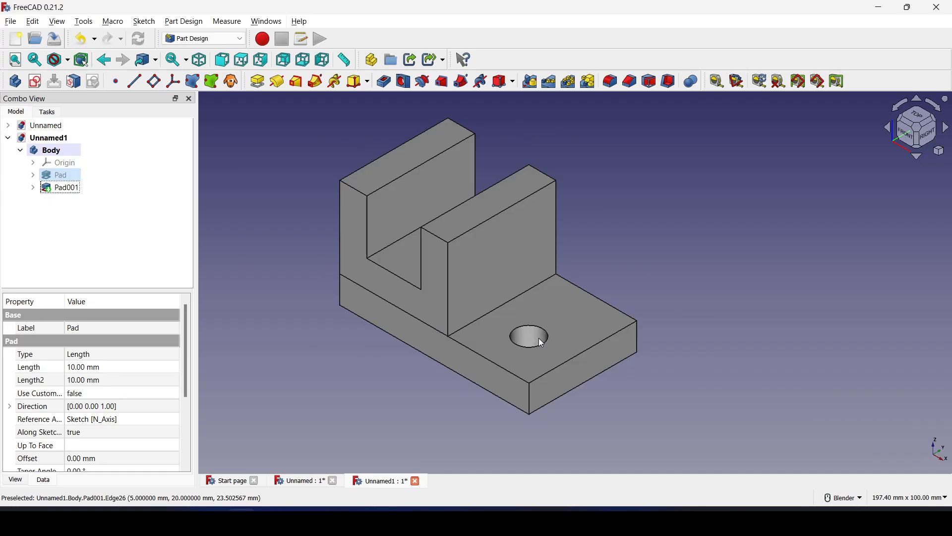
Create a new sketch on the upright's outer side face next to the hole
click(533, 256)
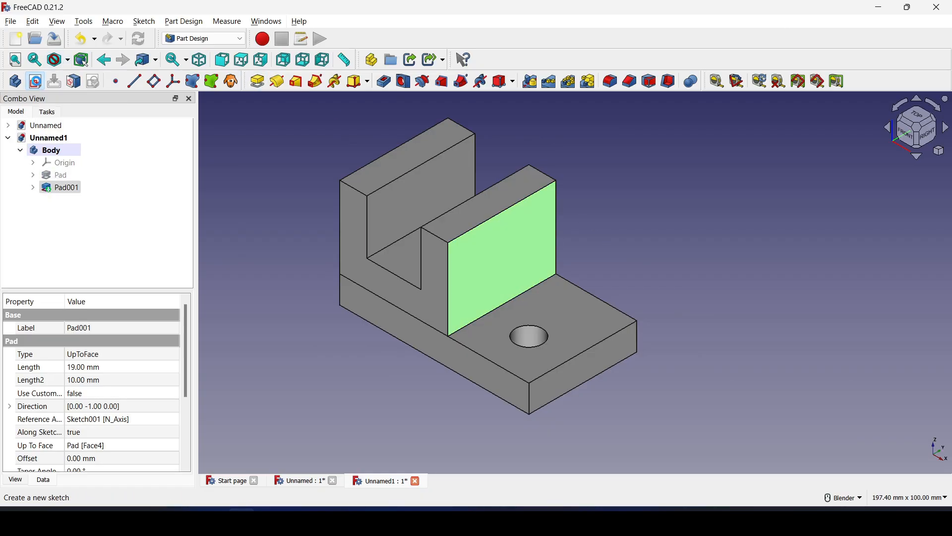
click(34, 81)
shift+middle_drag(740, 368, 655, 293)
scroll(461, 221, up, 2)
mouse_move(465, 227)
shift+middle_down()
mouse_move(530, 236)
mouse_move(514, 216)
shift+middle_up()
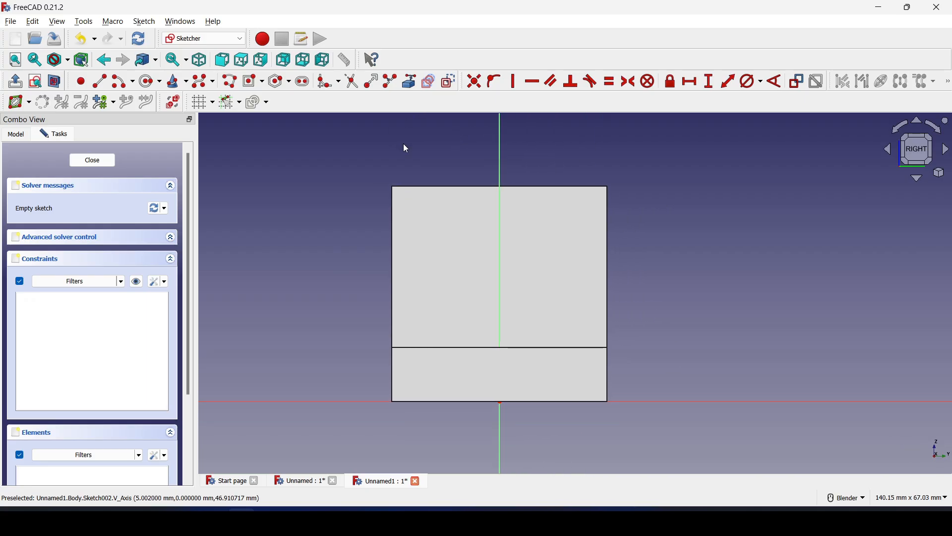
Project the upright's top edge and front vertical edge into the sketch as external geometry
click(411, 85)
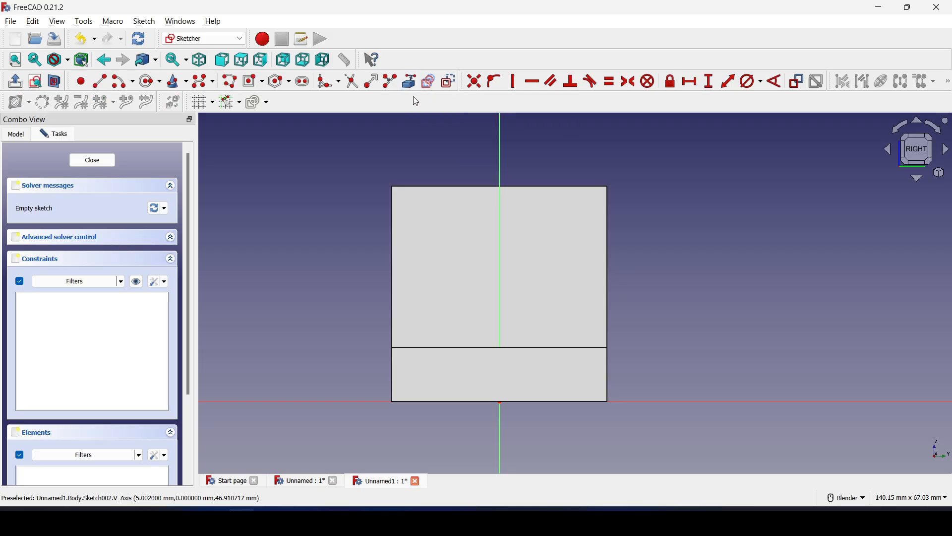
click(448, 187)
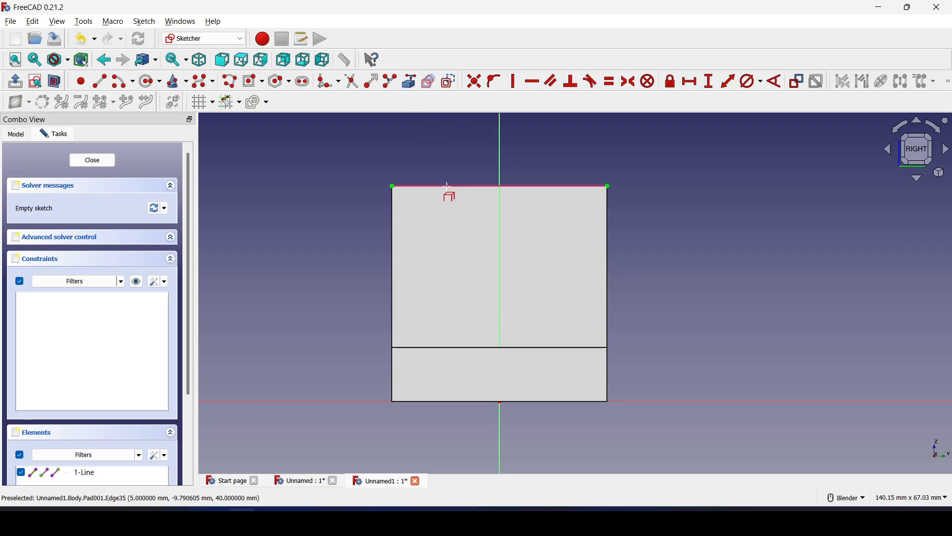
click(391, 212)
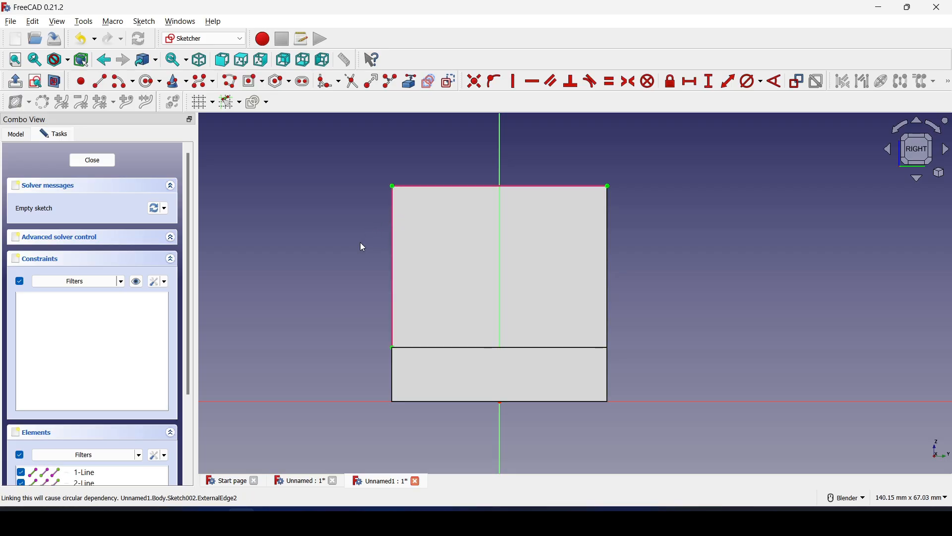
Check the upright's top width in the 31.jpg side view and place a point on the projected top edge near its middle
key(alt+Tab)
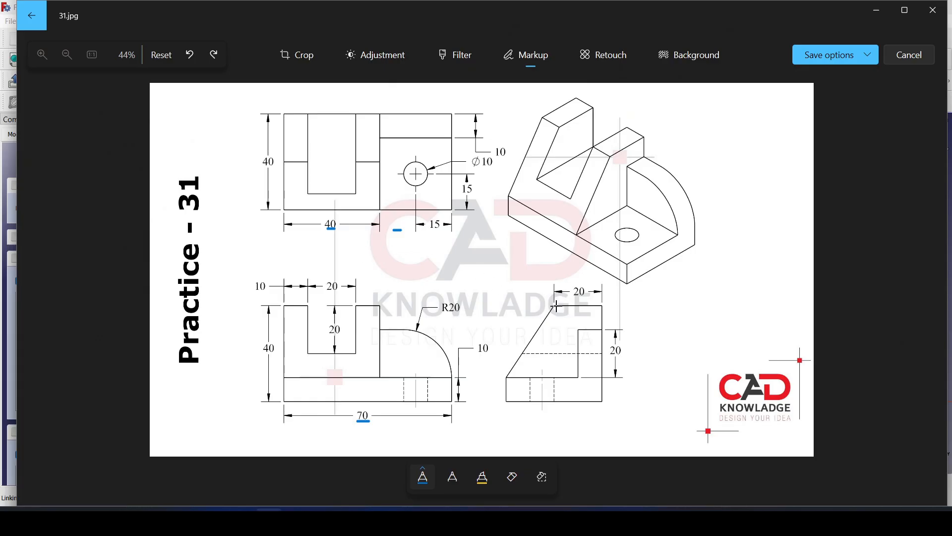
mouse_move(545, 306)
mouse_down()
mouse_move(507, 313)
mouse_move(512, 372)
mouse_move(553, 305)
mouse_up()
key(ctrl+z)
key(alt+Tab)
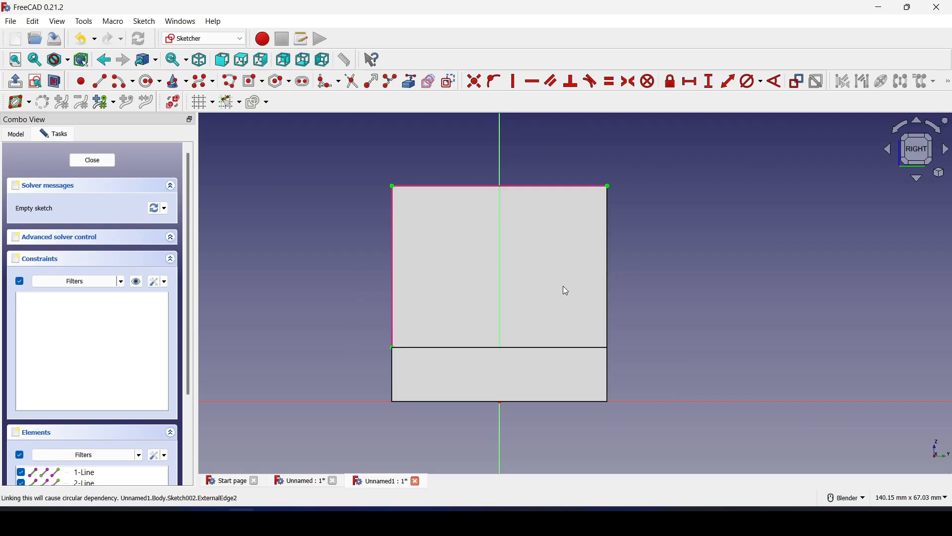
shift+middle_drag(504, 147, 501, 177)
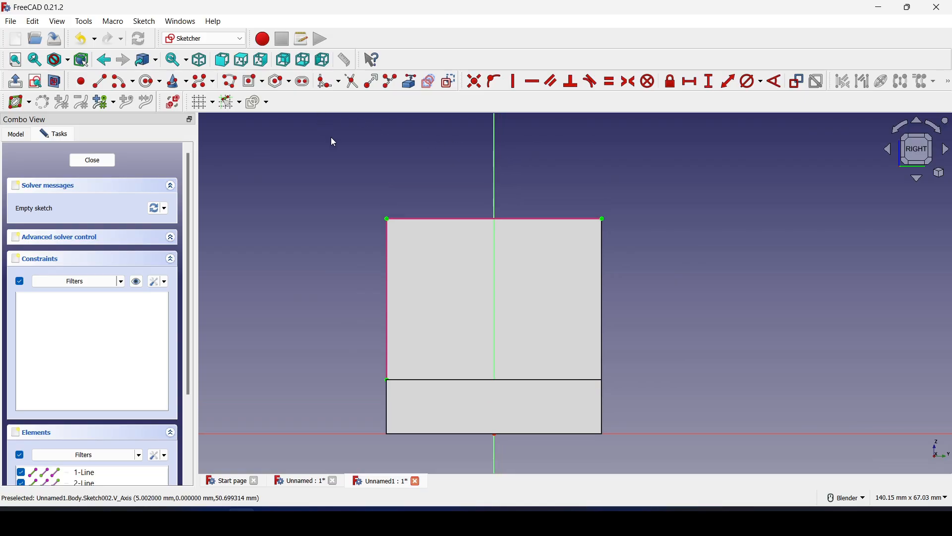
click(80, 82)
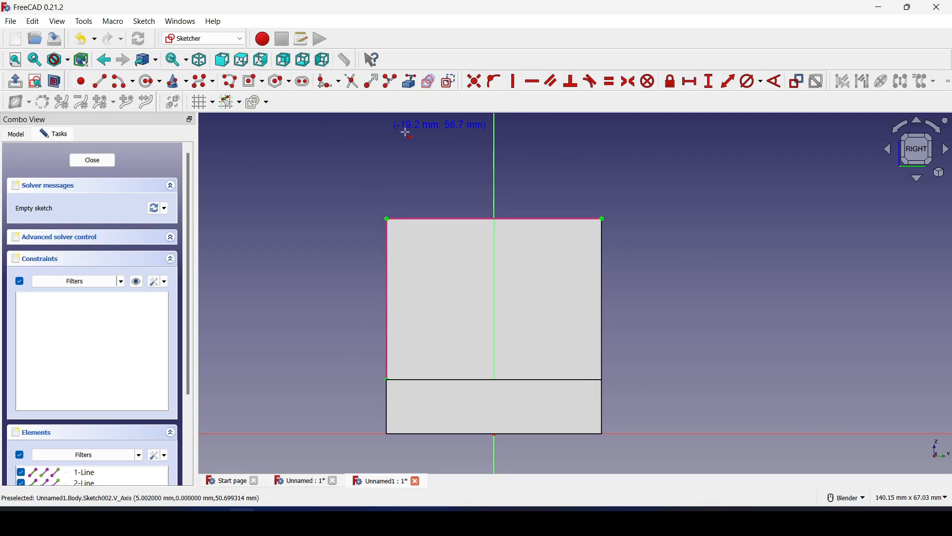
click(482, 218)
Constrain the horizontal distance between the point and the rear end of the upright's top edge to 20 mm
key(alt+Tab)
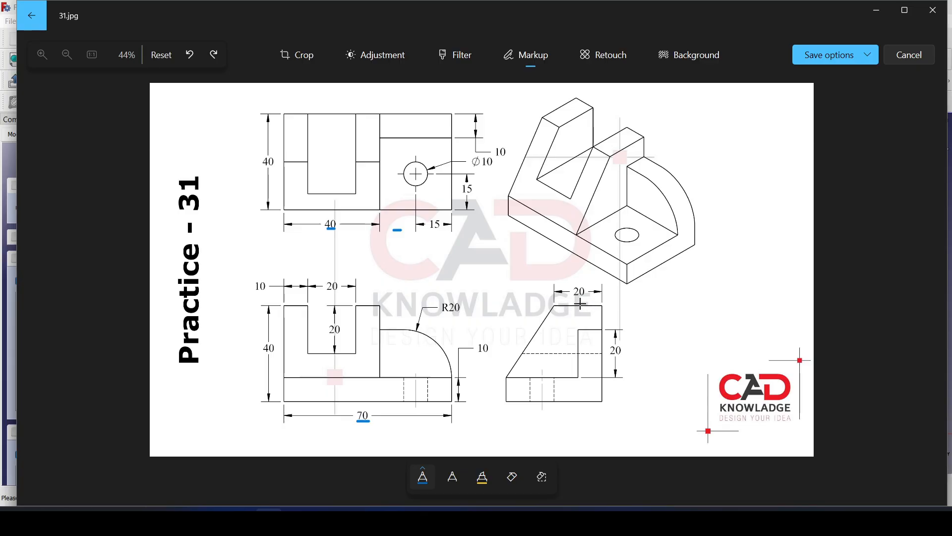
key(alt+Tab)
key(alt+Tab)
key(alt+Tab)
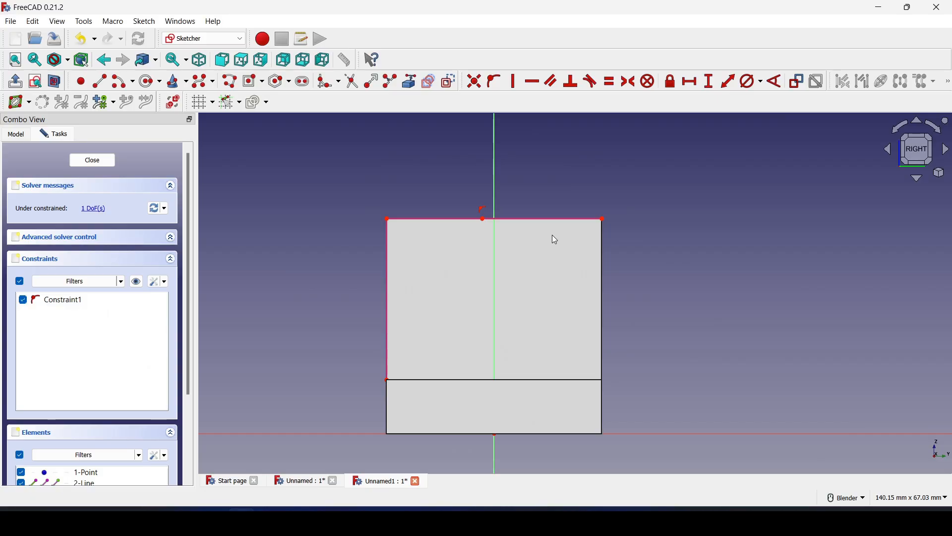
click(482, 218)
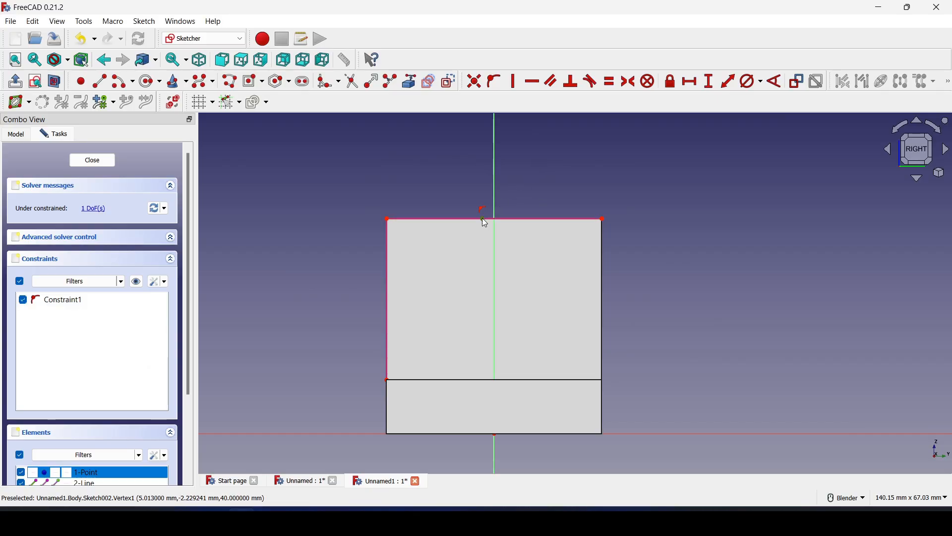
click(603, 219)
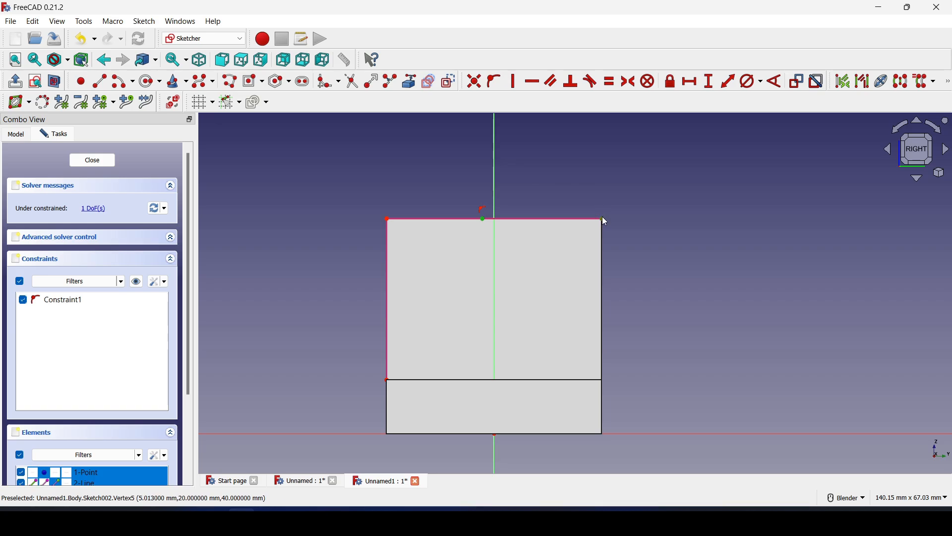
click(699, 84)
text(20)
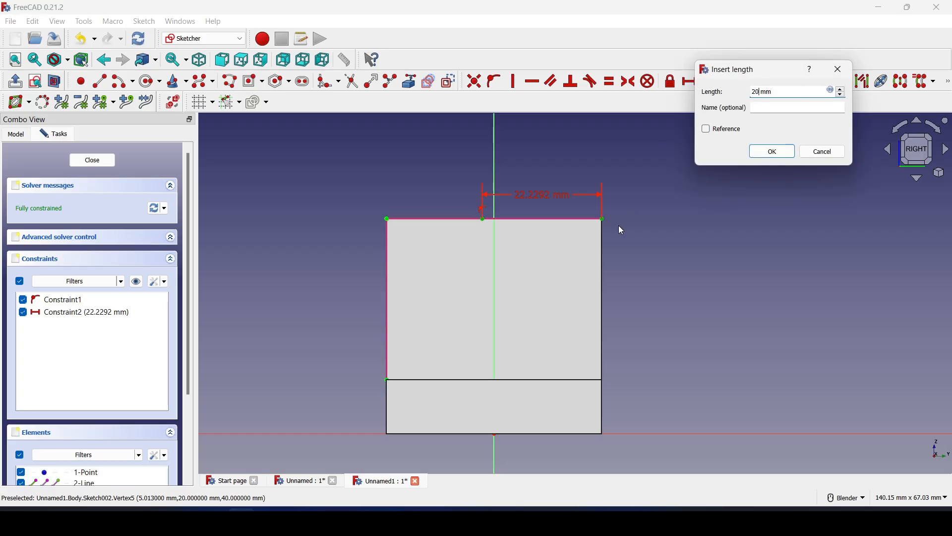
key(Return)
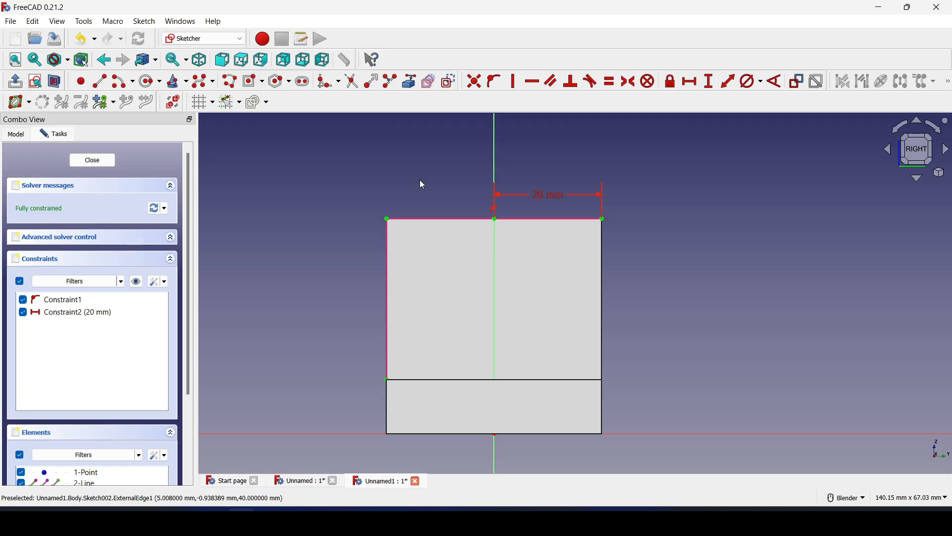
Draw a closed triangle joining the point, the upright's front top corner and its front bottom corner, and close the sketch
key(alt+Tab)
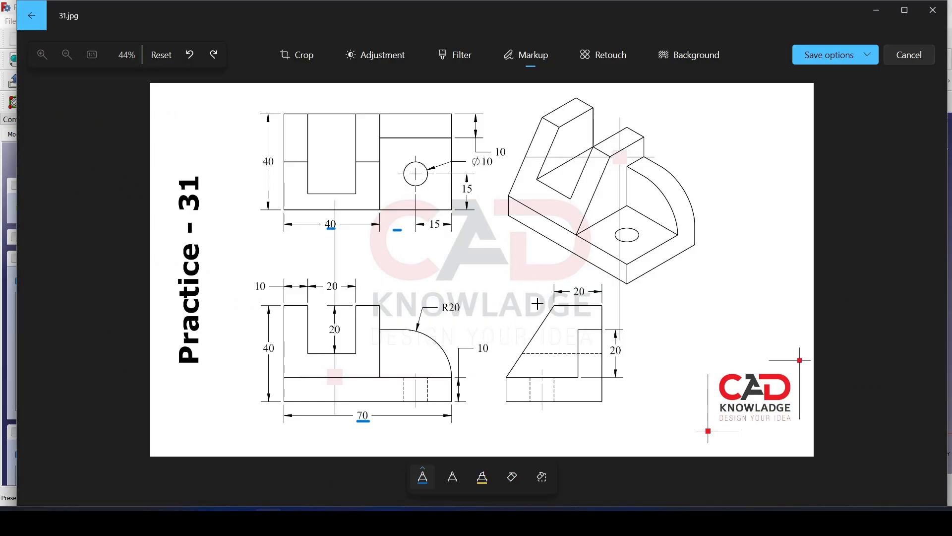
key(alt+Tab)
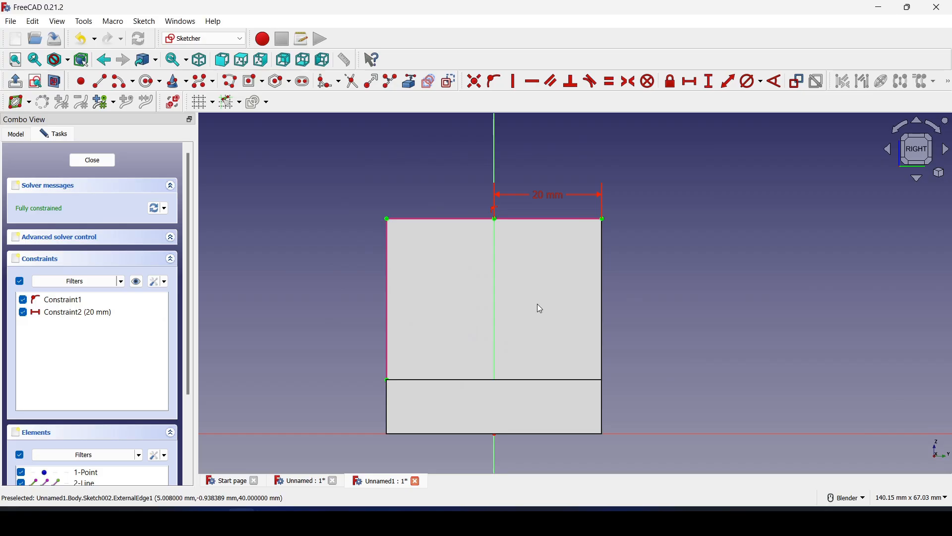
click(98, 84)
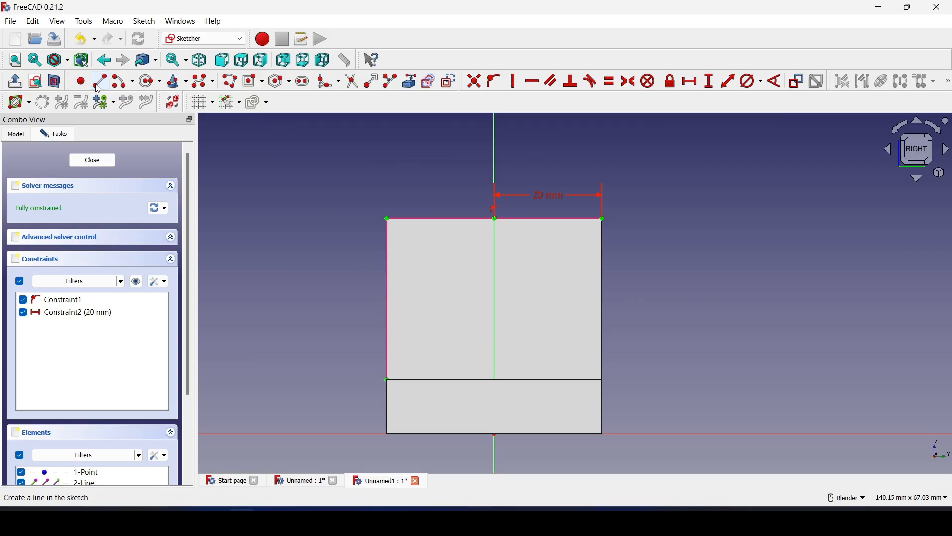
click(495, 218)
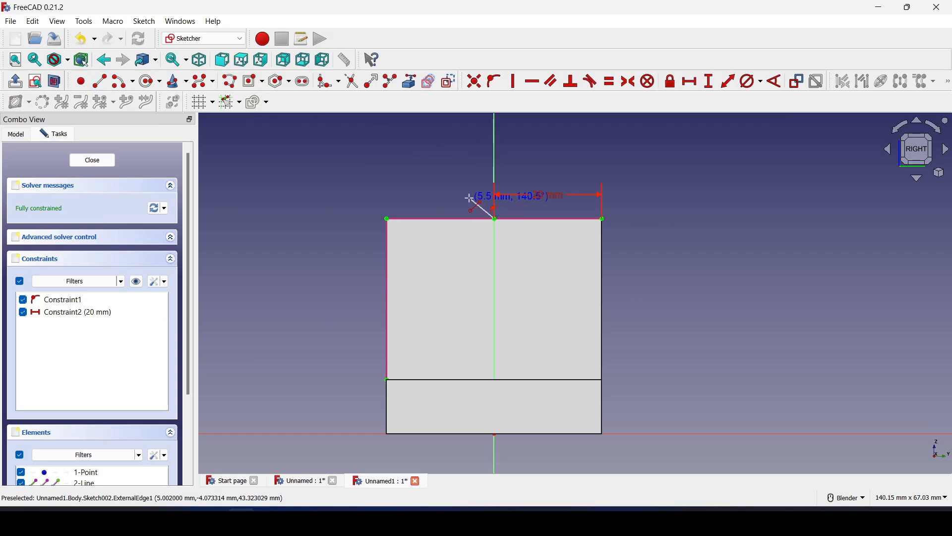
click(387, 218)
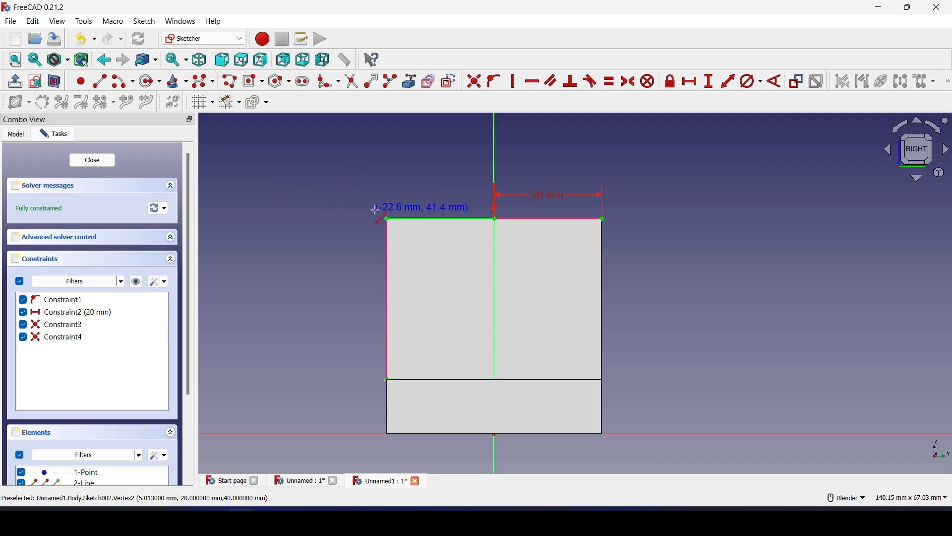
click(387, 218)
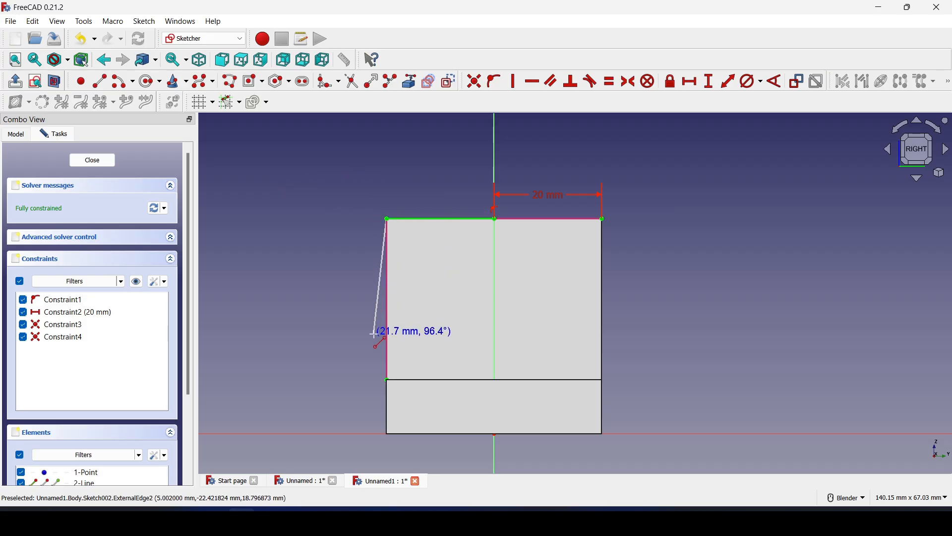
click(387, 380)
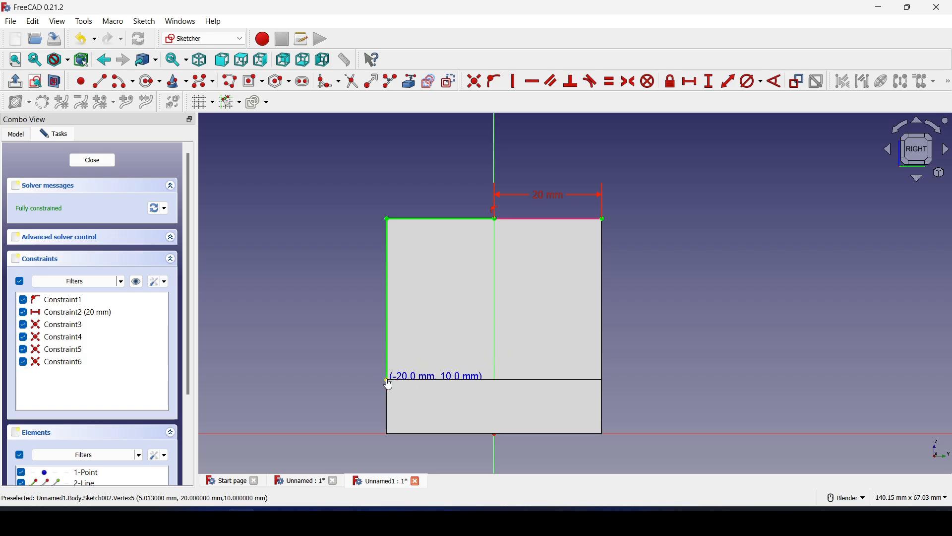
click(387, 381)
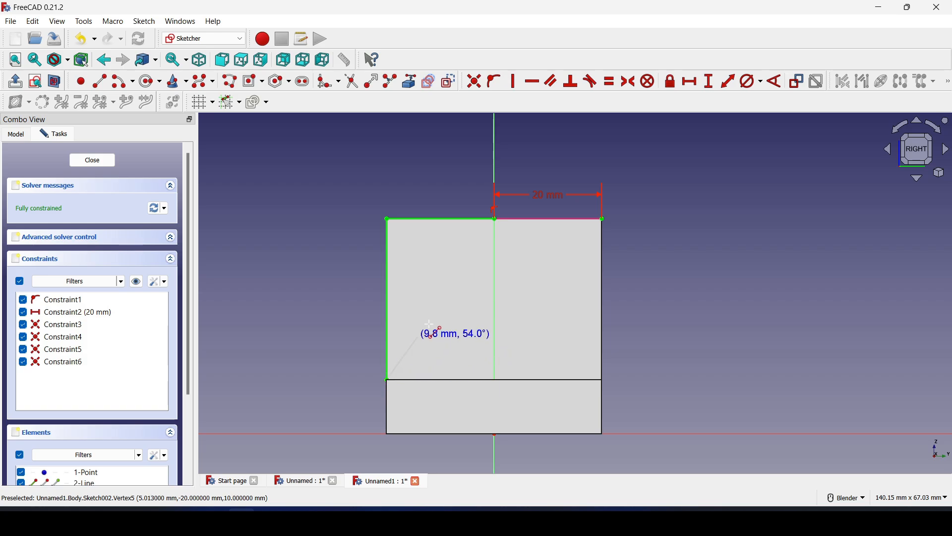
click(494, 219)
right_click(447, 211)
middle_drag(401, 267, 527, 298)
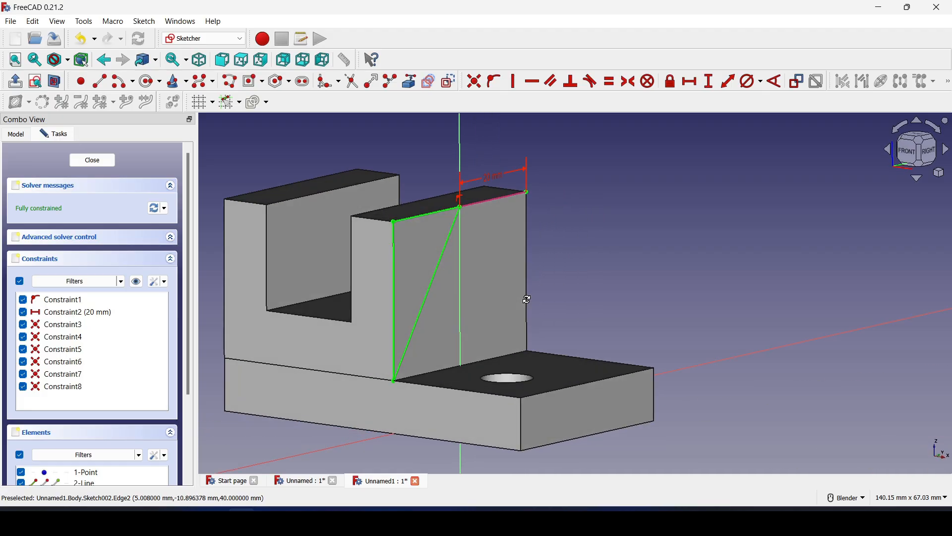
click(100, 158)
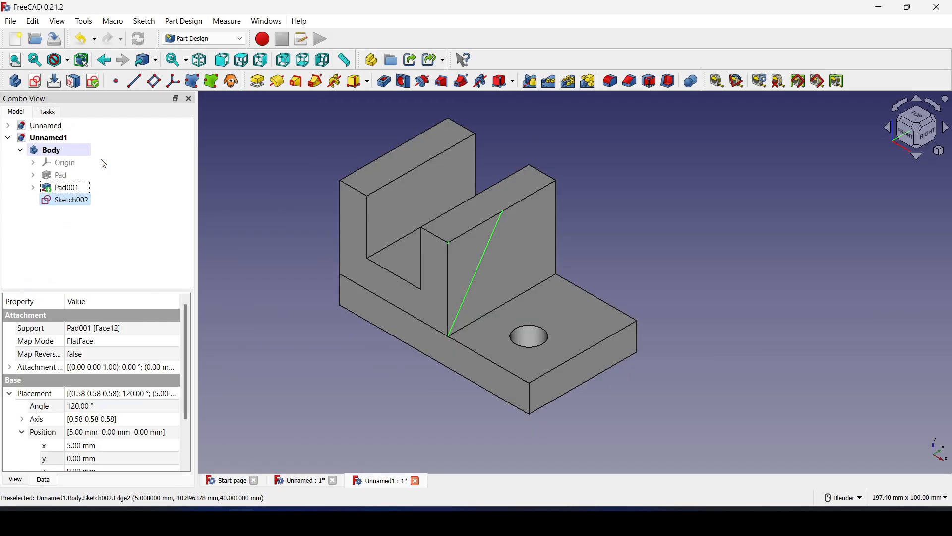
Pocket the triangle with type Up to face, ending at the upright's opposite outer side face, to slope the whole upright
click(48, 112)
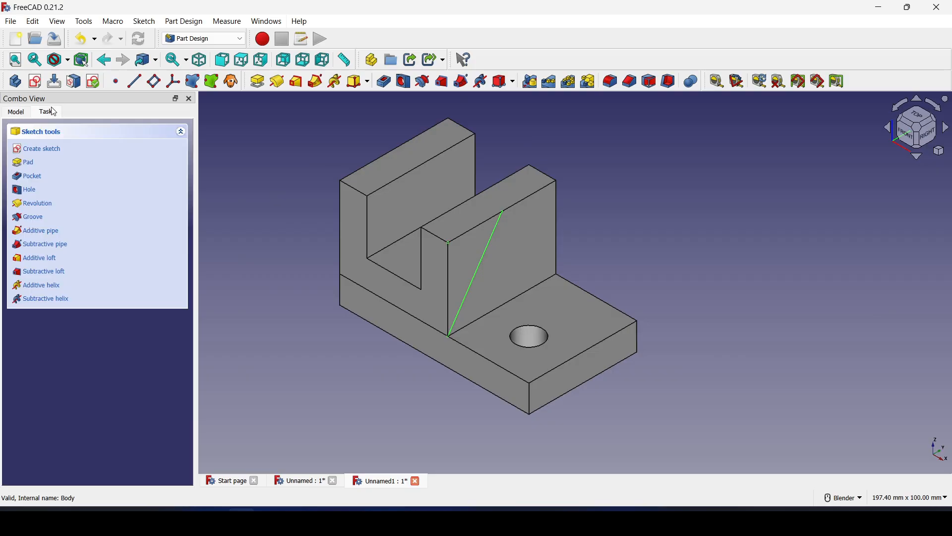
click(39, 179)
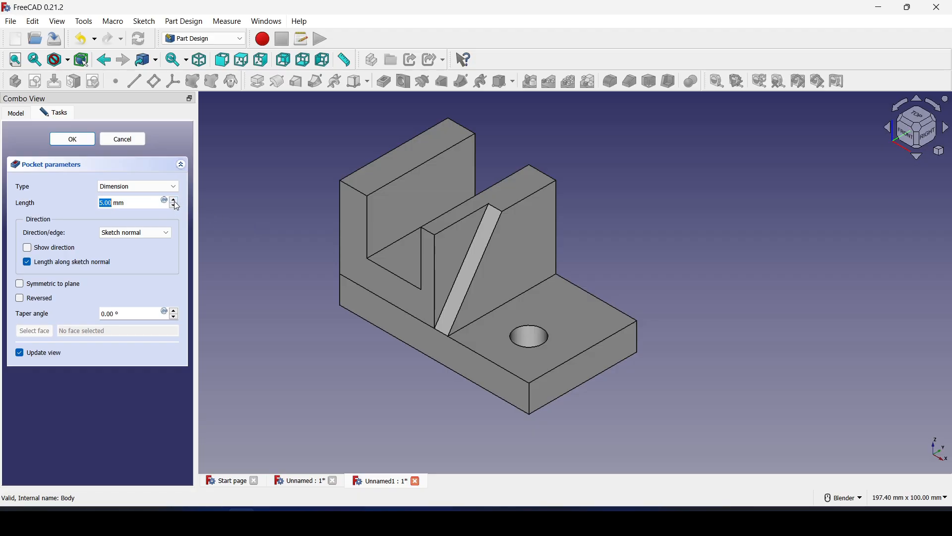
scroll(176, 206, up, 12)
scroll(177, 206, up, 1)
middle_drag(437, 173, 596, 307)
click(138, 186)
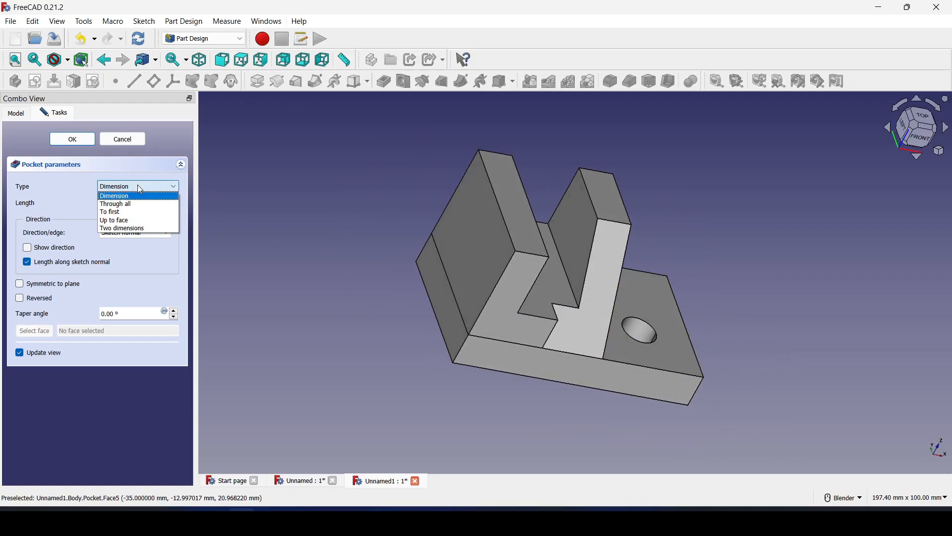
click(174, 220)
click(482, 250)
middle_drag(482, 250, 538, 257)
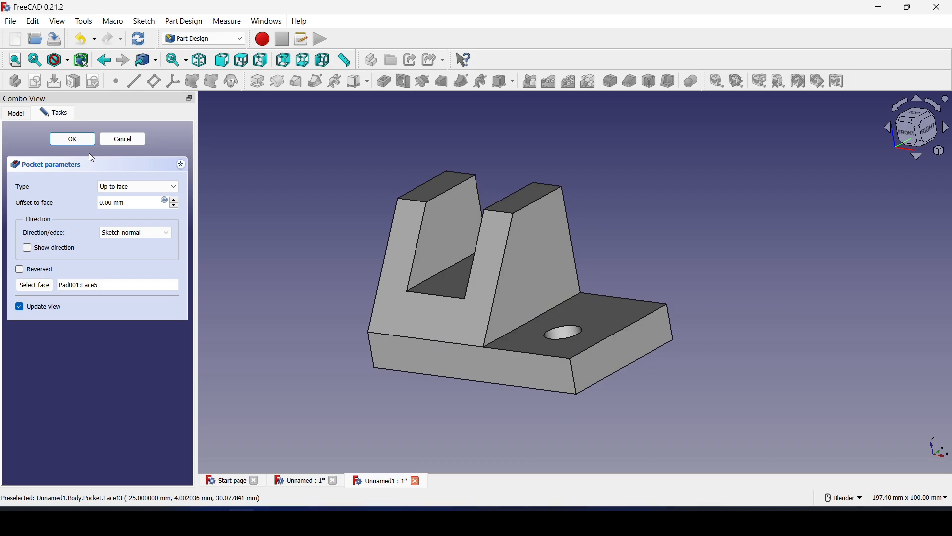
key(0)
Check the curved rib in the 31.jpg isometric view and create a new sketch on the base's rear side face
key(super+Tab)
click(421, 207)
key(alt+Tab)
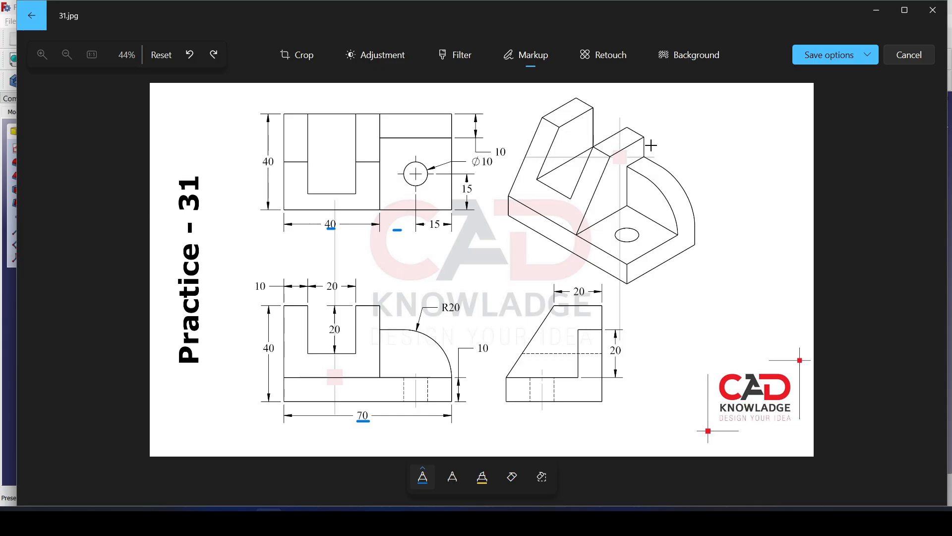
mouse_move(651, 150)
mouse_down()
mouse_move(623, 171)
mouse_move(626, 214)
mouse_move(678, 235)
mouse_move(684, 175)
mouse_move(652, 148)
mouse_up()
key(ctrl+z)
key(alt+Tab)
middle_drag(750, 314, 595, 308)
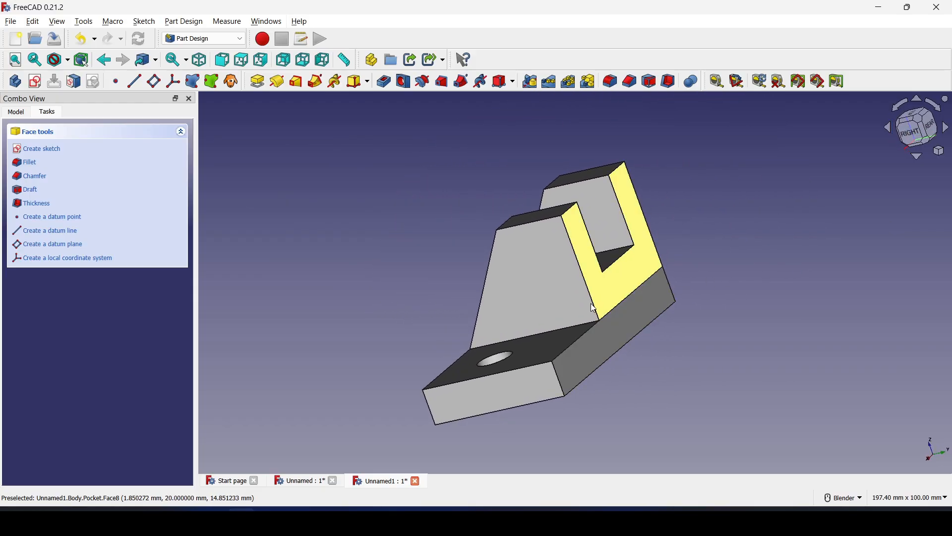
click(595, 333)
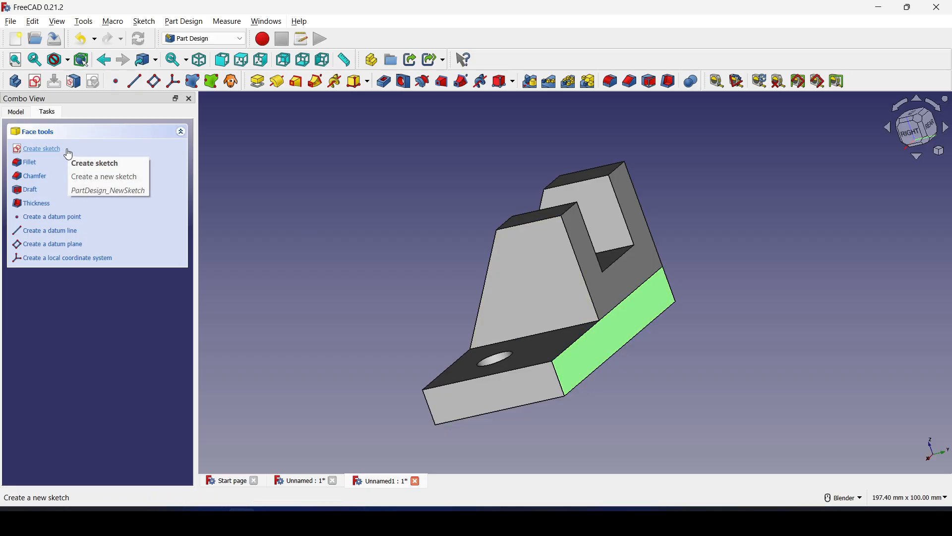
click(37, 149)
Check the rib's height in 31.jpg and project the base's exposed top edge and the upright's adjacent vertical edge as external geometry
shift+middle_drag(700, 268, 494, 180)
scroll(494, 215, up, 3)
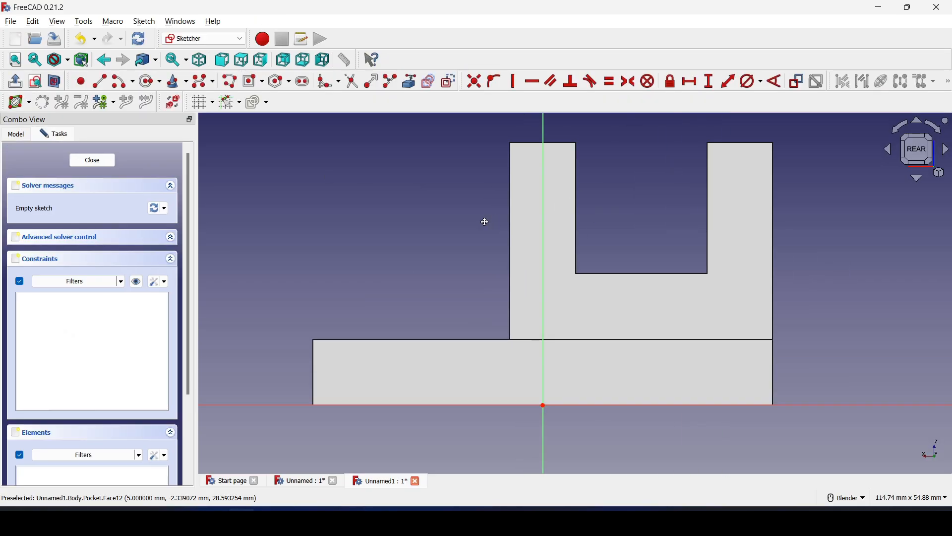
shift+middle_drag(484, 221, 543, 244)
key(alt+Tab)
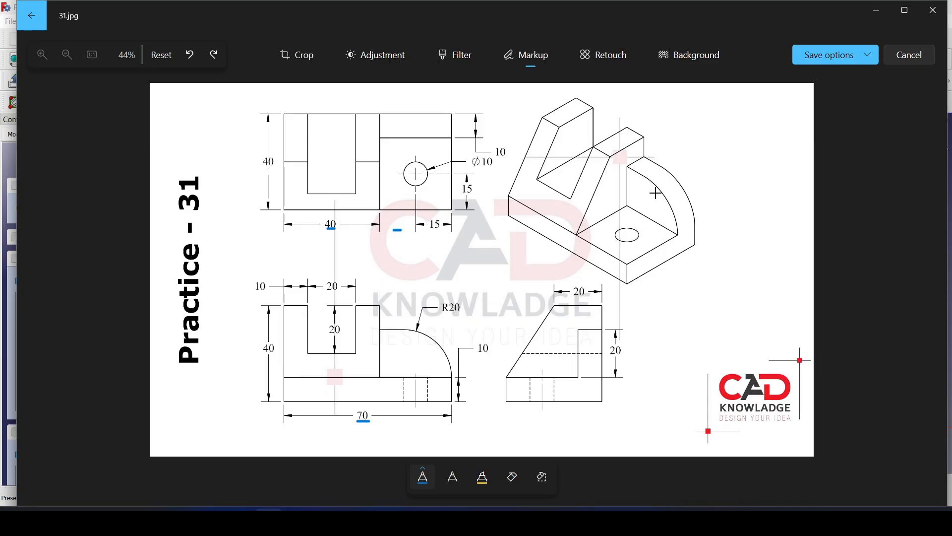
drag(628, 328, 630, 382)
key(ctrl+z)
key(alt+Tab)
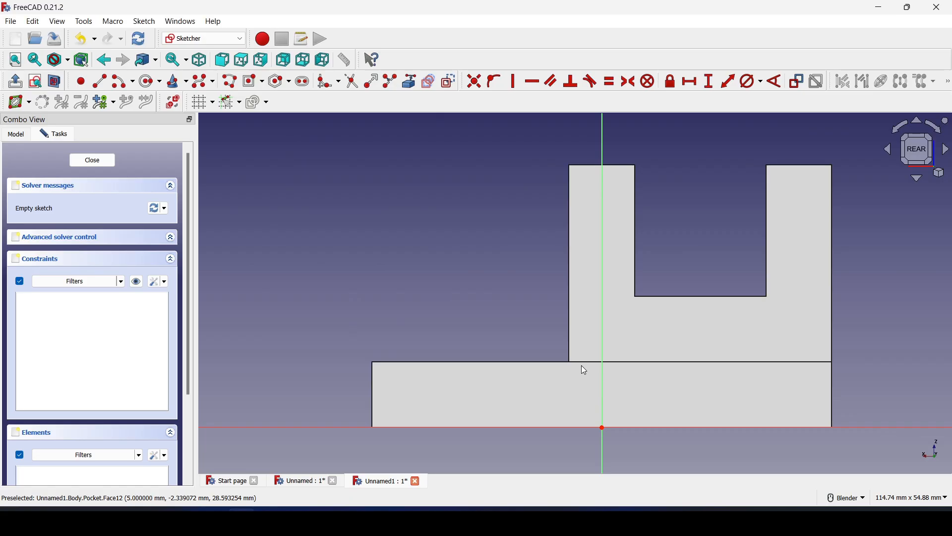
click(413, 89)
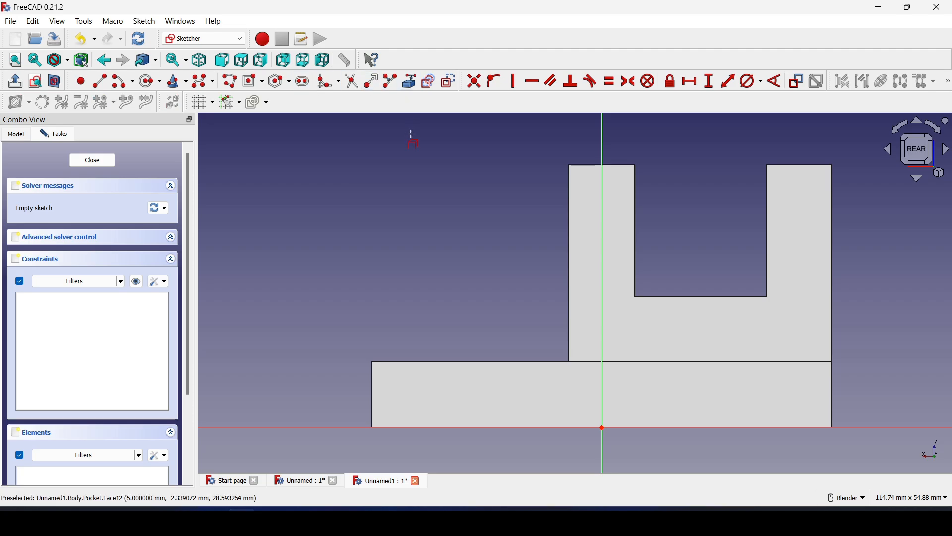
click(435, 361)
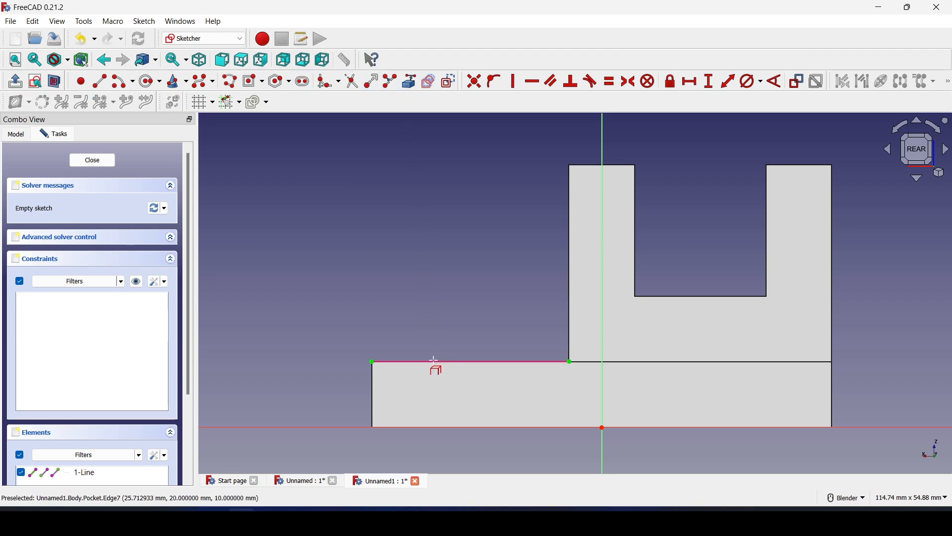
click(569, 259)
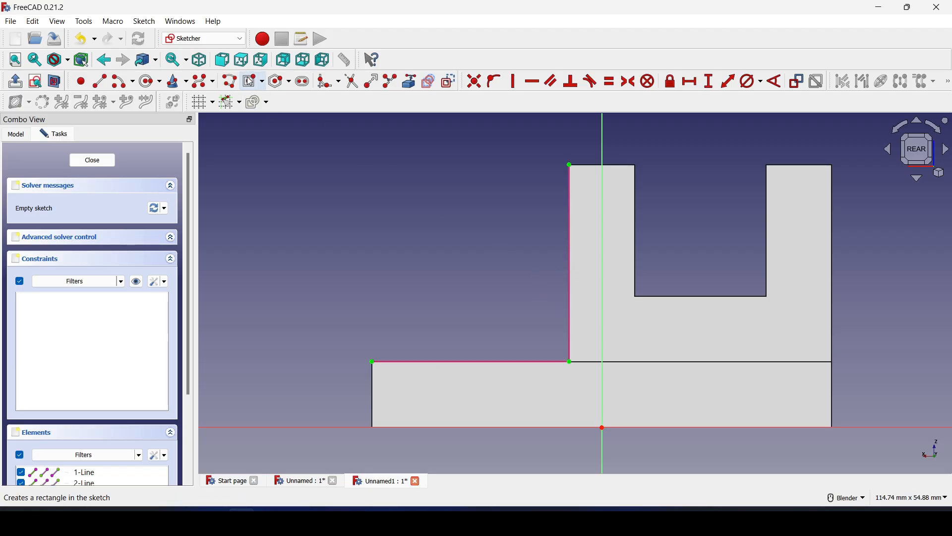
Sketch a rectangle about 28 mm wide and 14 mm high above the base's exposed top edge, beside the upright
click(262, 82)
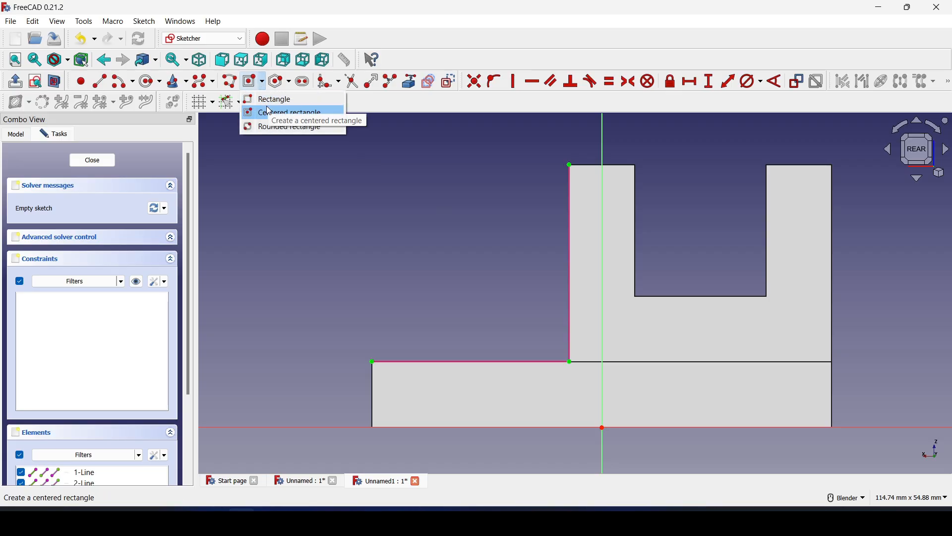
click(266, 98)
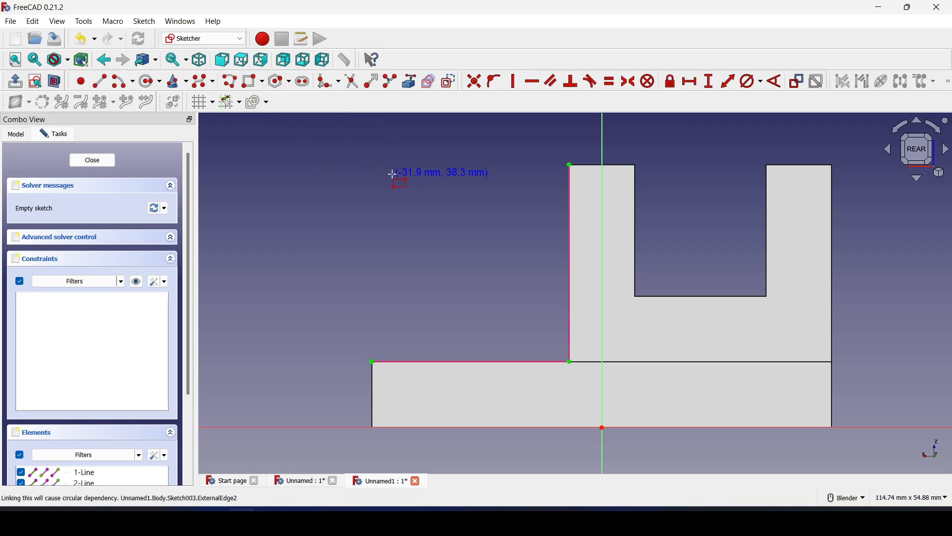
click(355, 215)
click(539, 310)
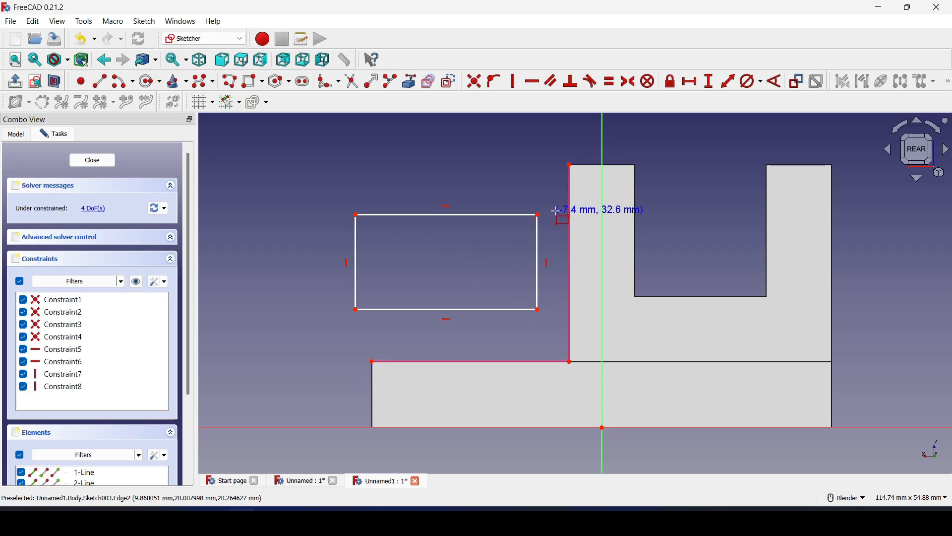
Check the rib's height in 31.jpg and set the rectangle's vertical side to 20 mm
key(alt+Tab)
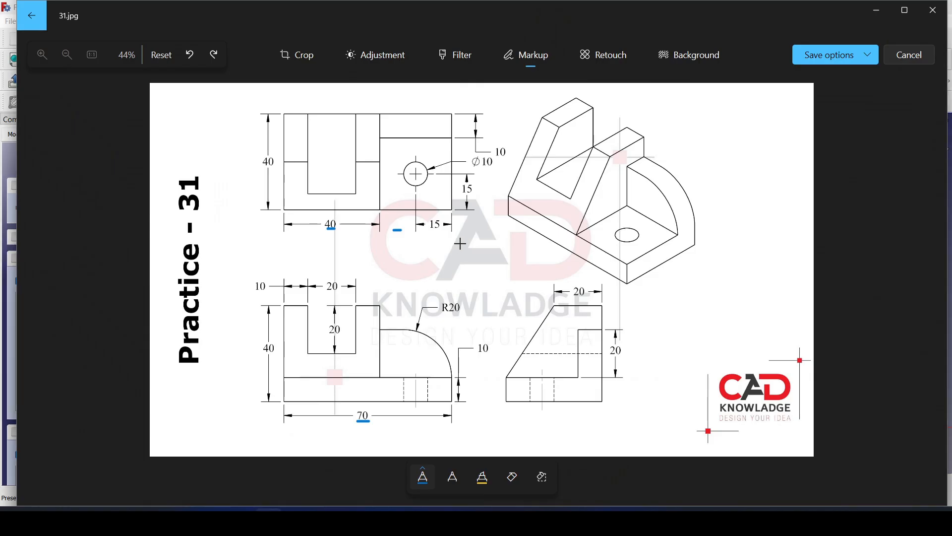
key(alt+Tab)
click(356, 263)
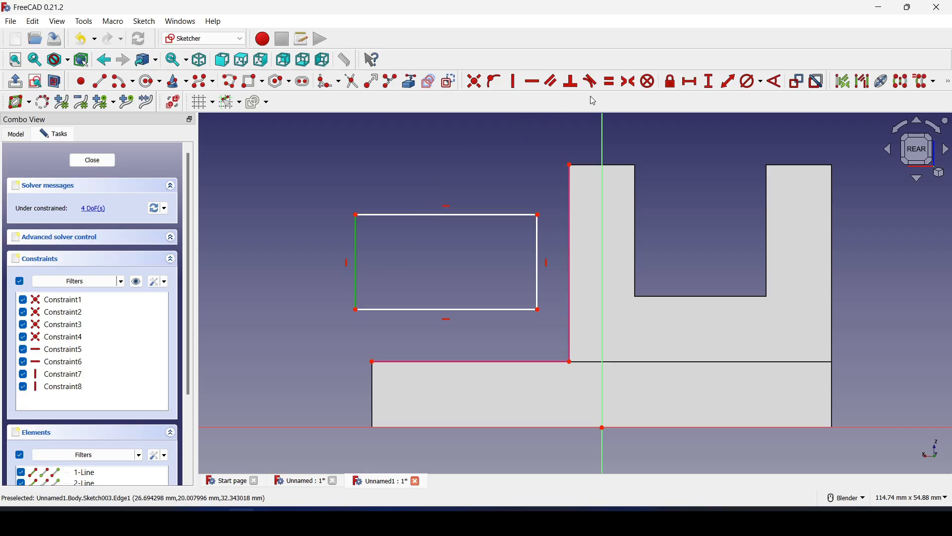
key(alt+Tab)
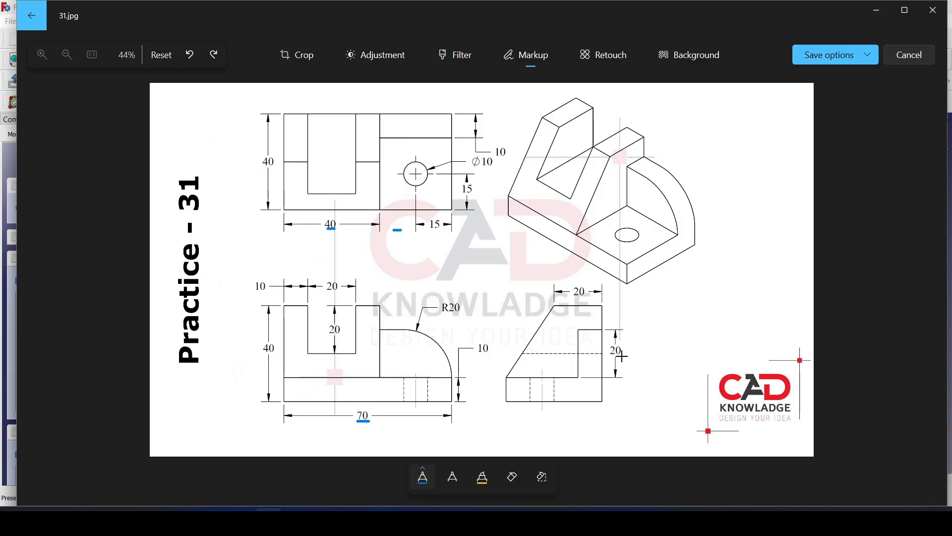
key(alt+Tab)
click(710, 81)
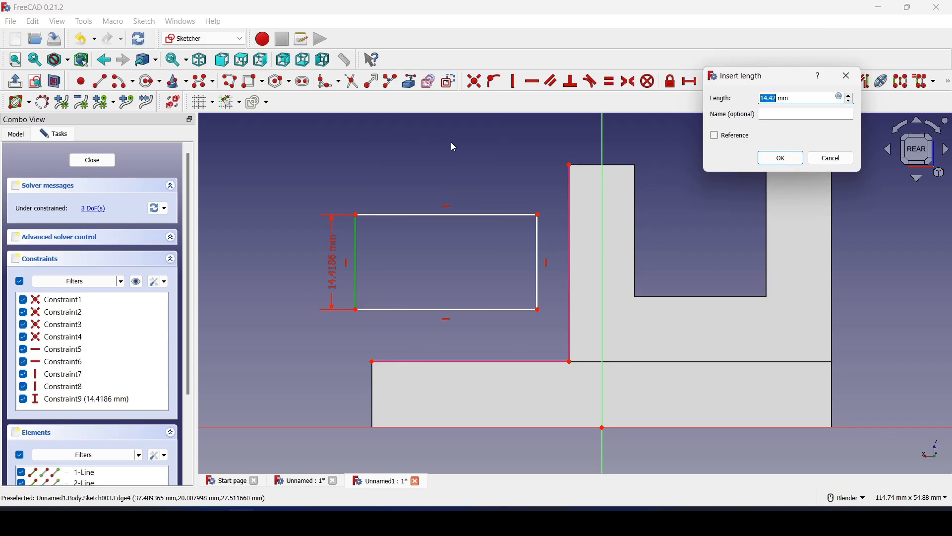
text(20)
key(Return)
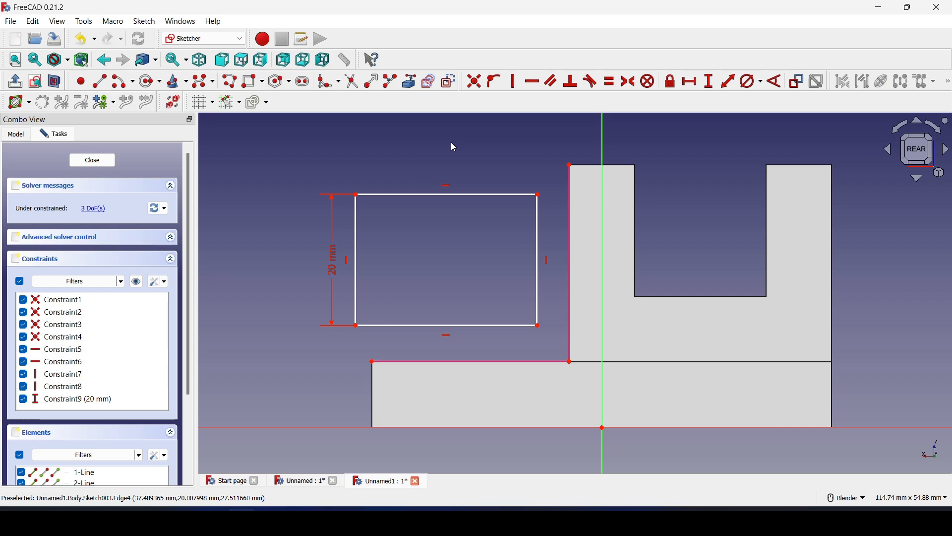
Compare the rib's position with 31.jpg and make the rectangle's nearest lower corner coincident with the corner where the upright meets the base
key(alt+Tab)
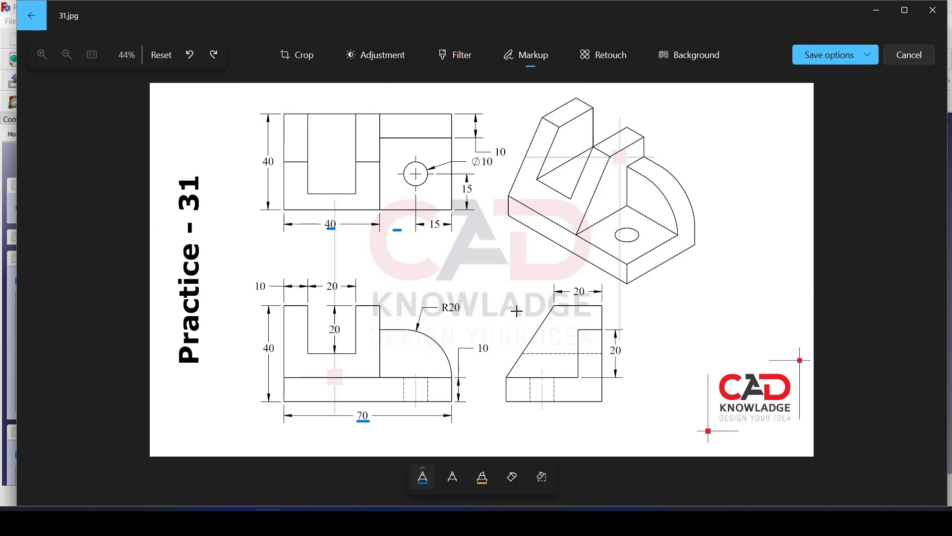
key(alt+Tab)
key(alt+Tab)
key(alt+Tab)
click(540, 325)
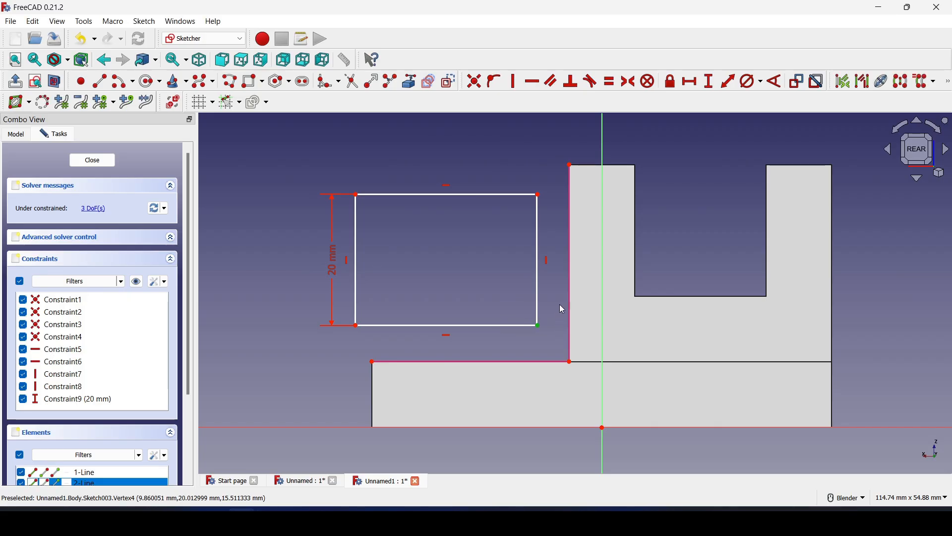
click(474, 81)
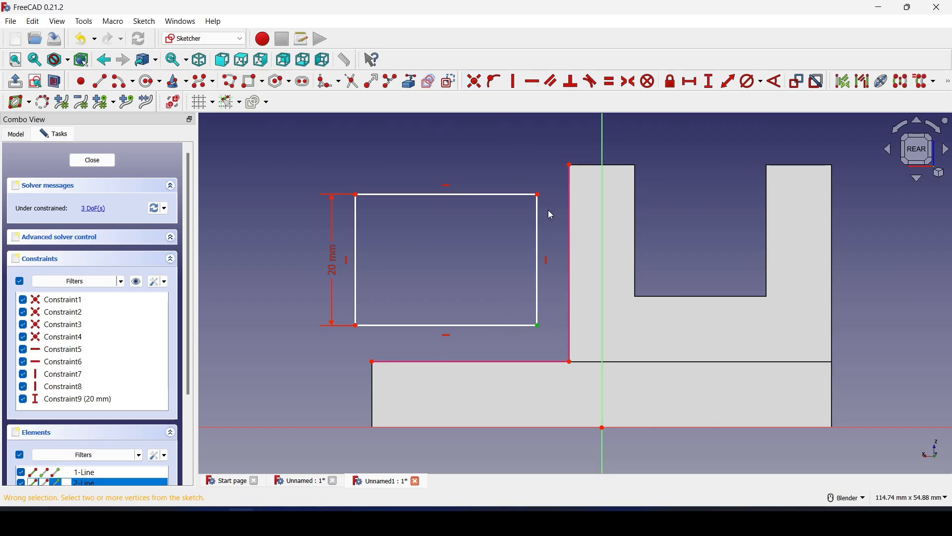
click(579, 360)
click(474, 81)
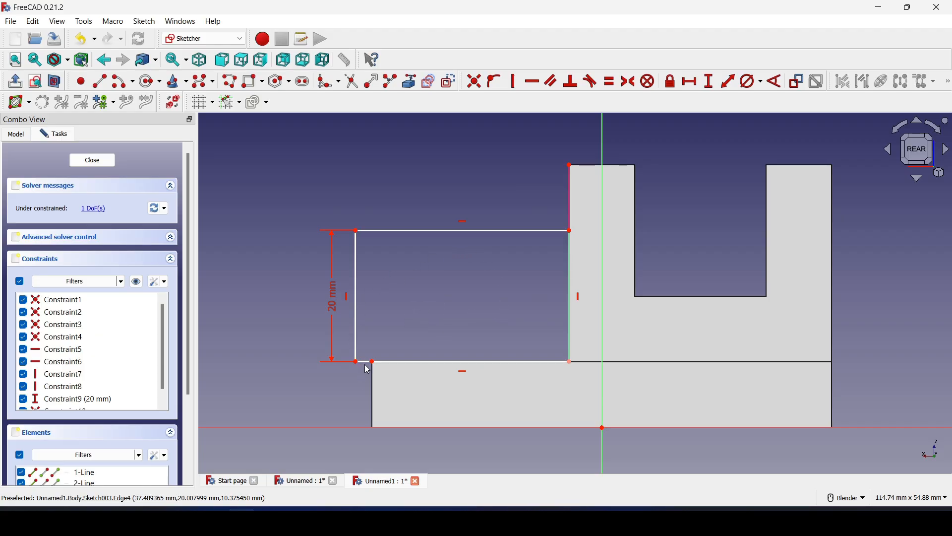
Make the rectangle's outer lower corner coincident with the outer end of the base's top edge, check against 31.jpg and close the sketch
drag(357, 308, 348, 341)
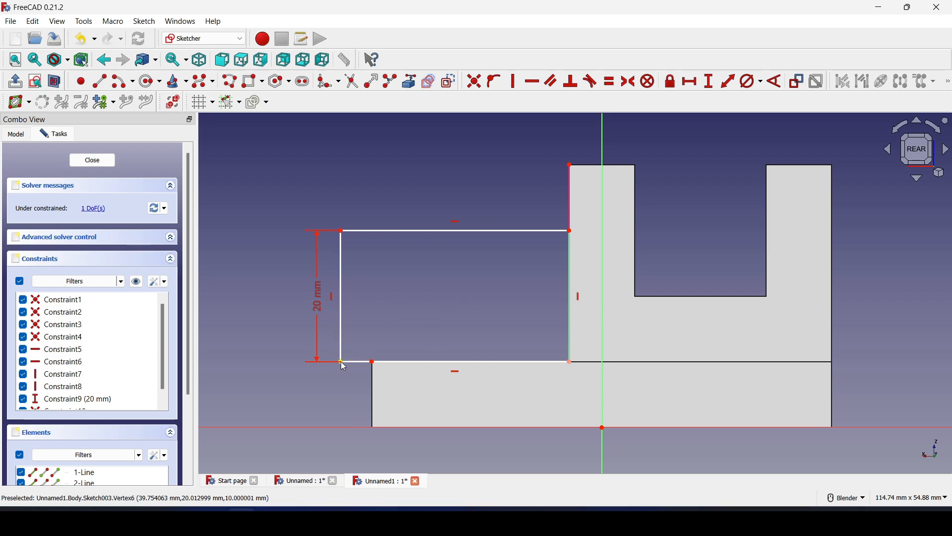
click(477, 85)
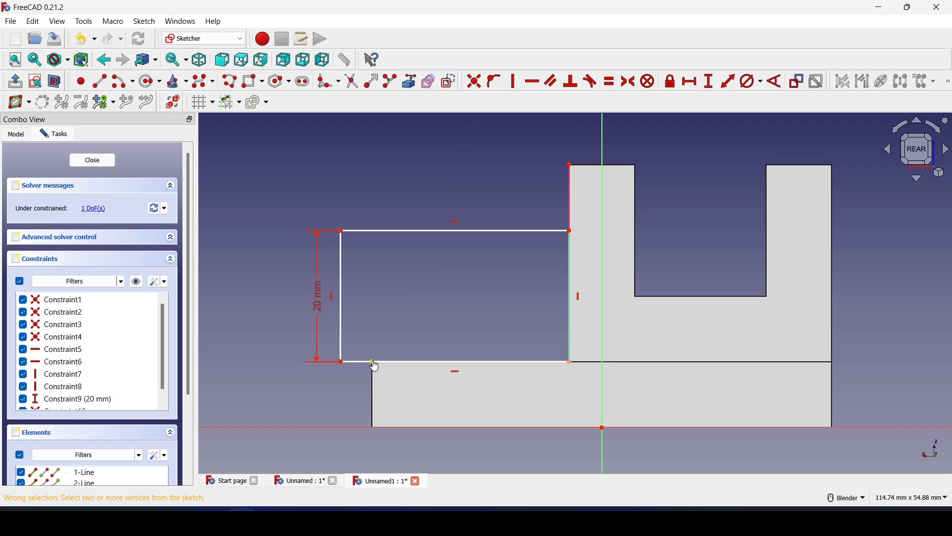
click(474, 80)
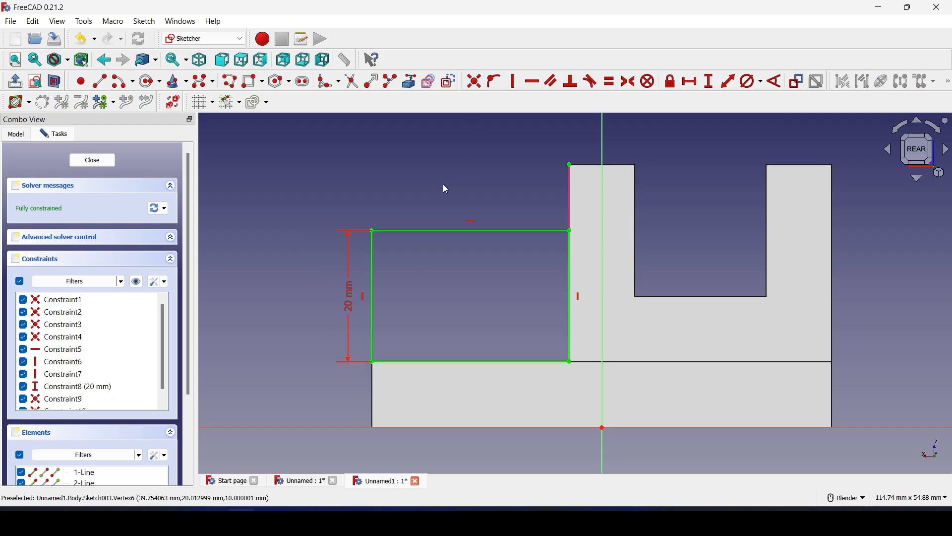
key(alt+Tab)
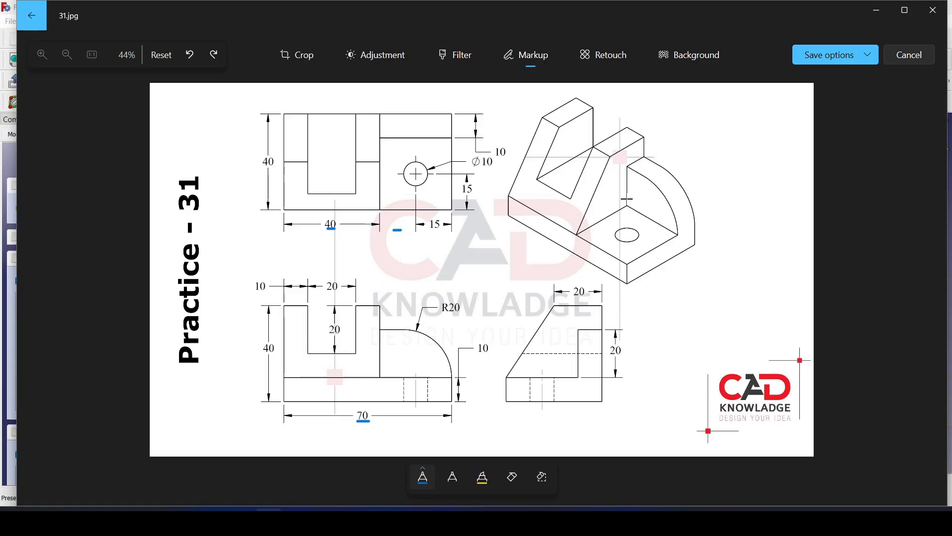
key(alt+Tab)
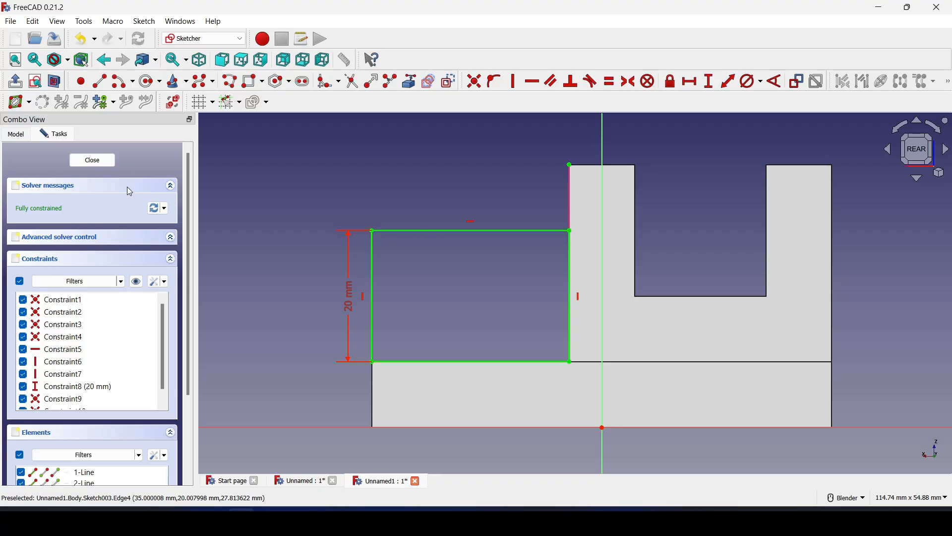
click(92, 161)
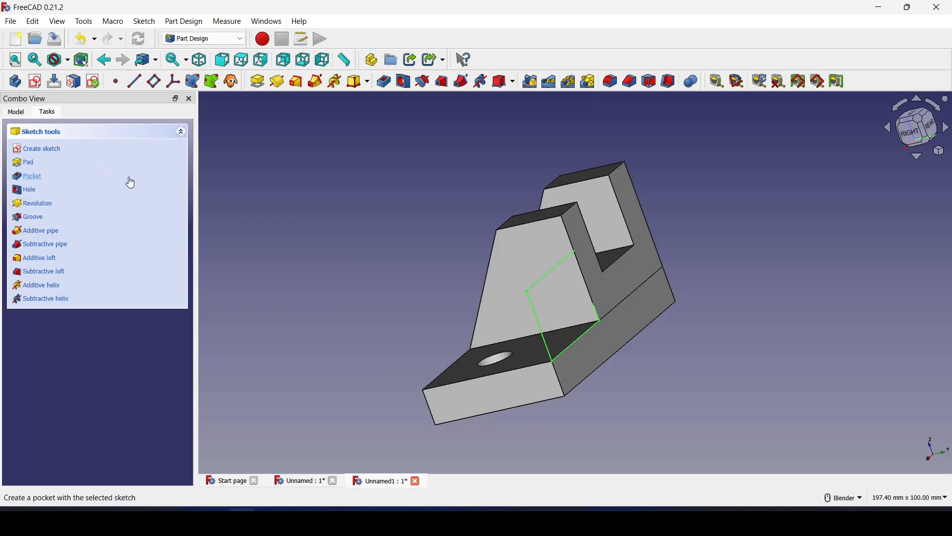
Pad the rectangle 10 mm with the direction reversed onto the base, checking the rib's thickness in 31.jpg
click(68, 167)
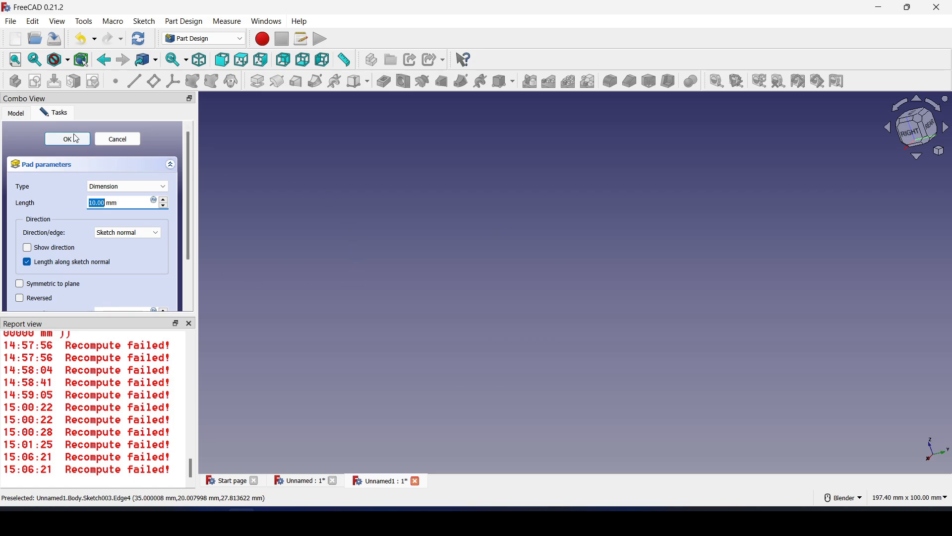
click(70, 140)
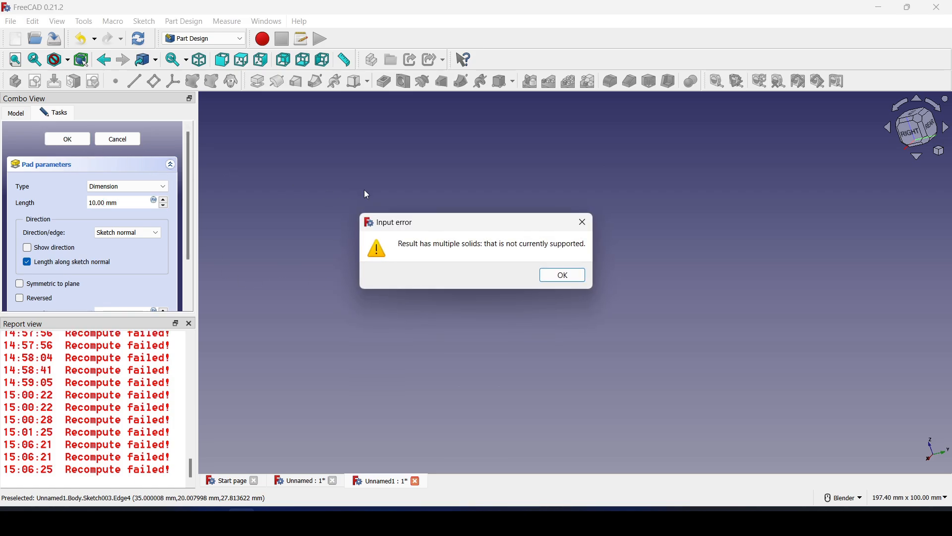
click(564, 276)
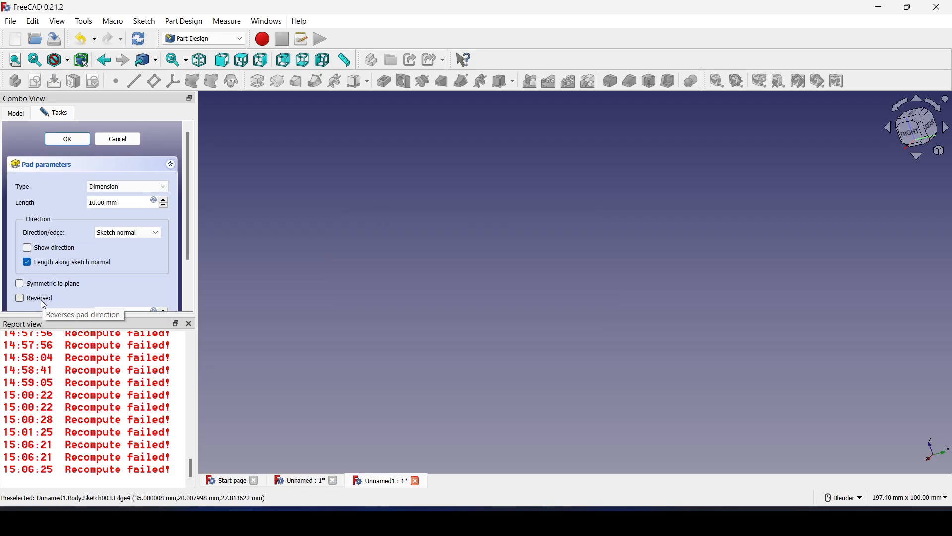
click(20, 298)
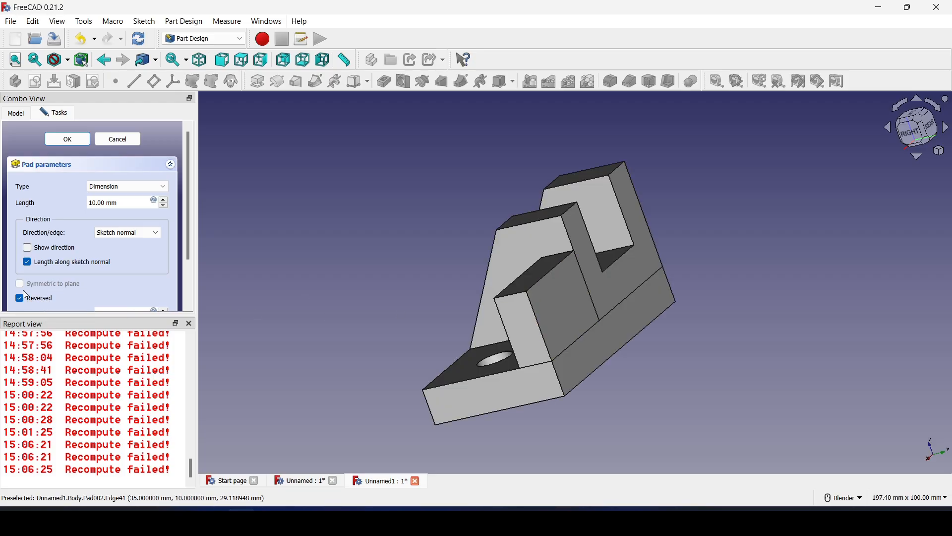
click(189, 323)
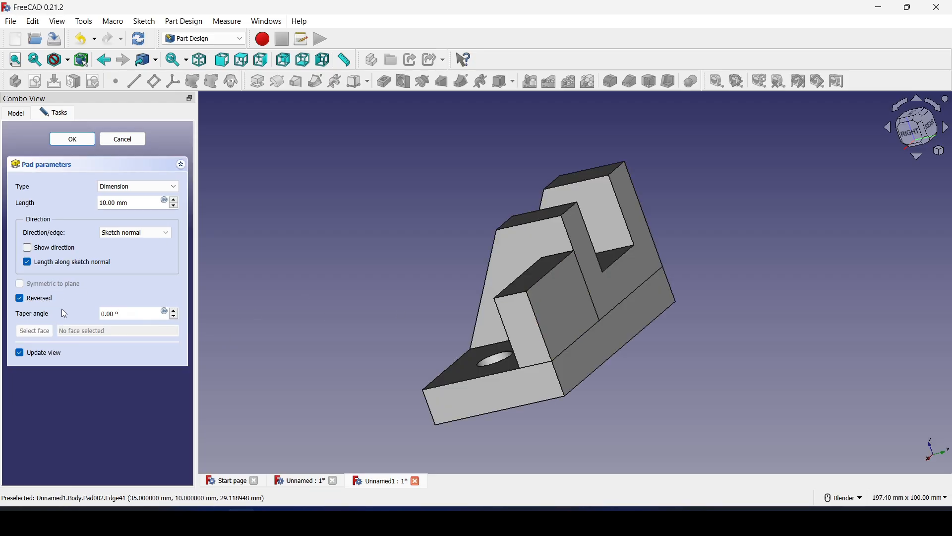
middle_drag(532, 314, 686, 288)
shift+middle_drag(452, 349, 527, 291)
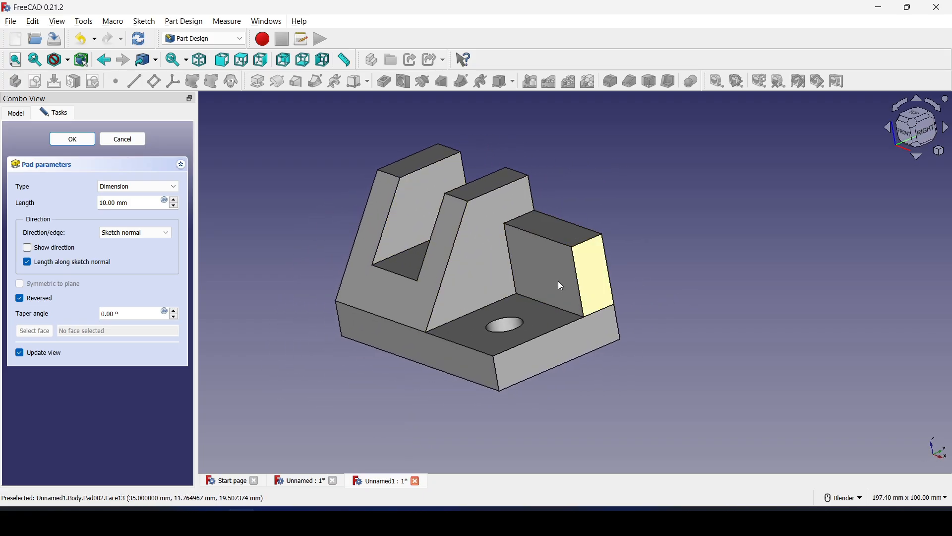
key(alt+Tab)
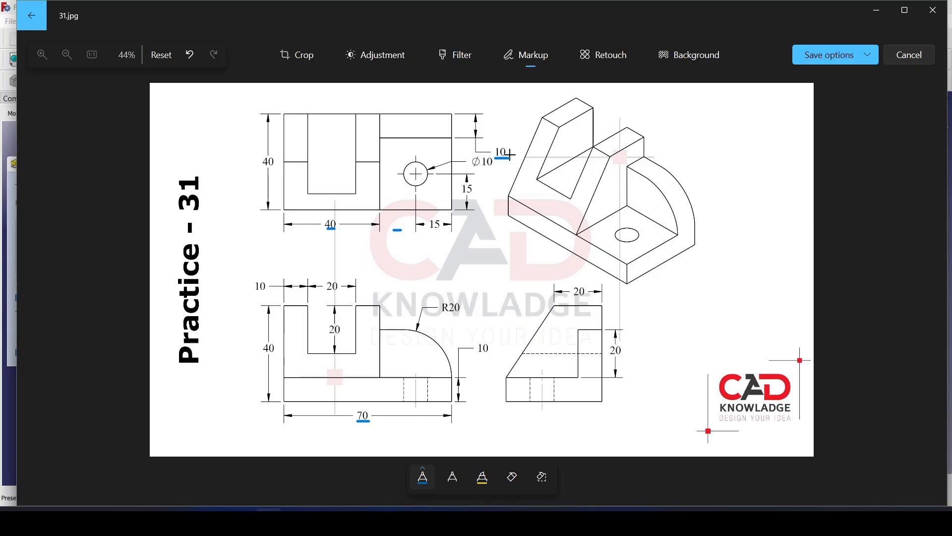
key(alt+Tab)
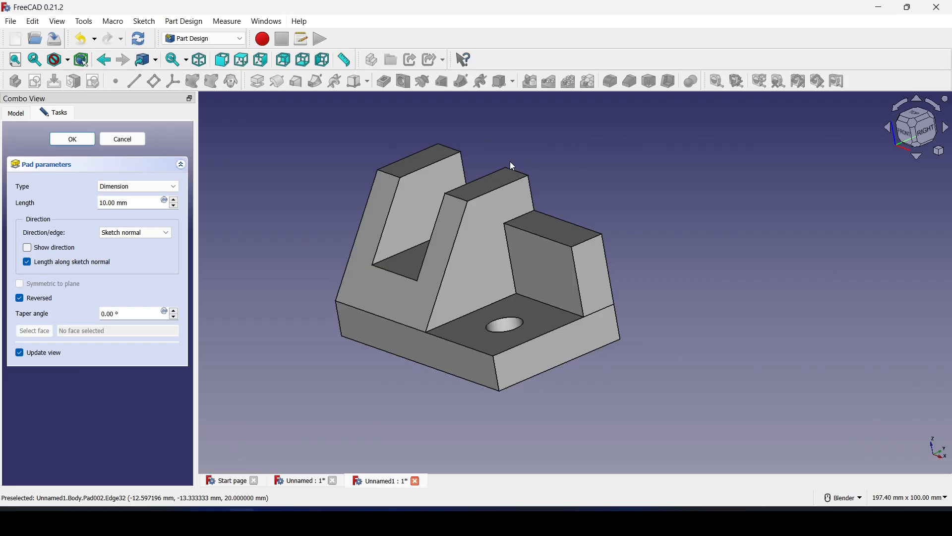
click(93, 140)
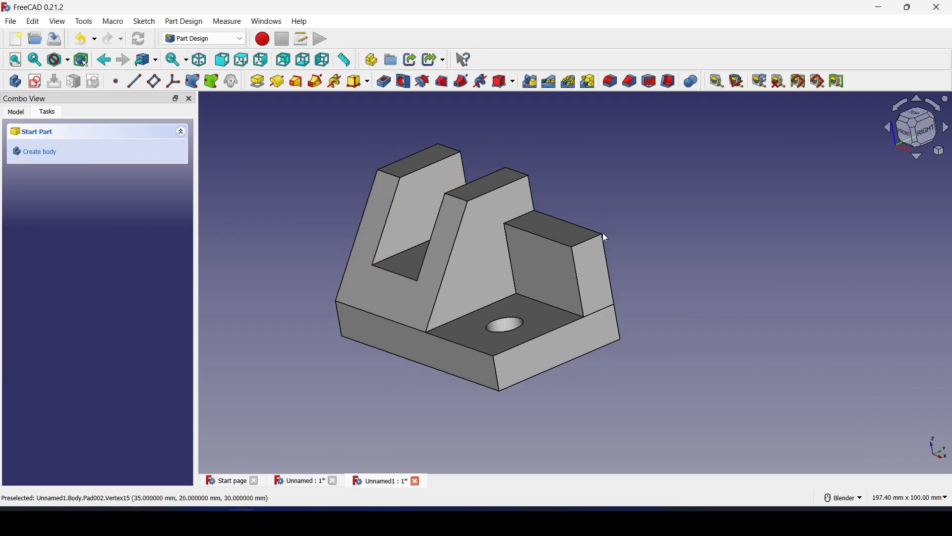
Try to fillet the rib's outer top edge with a 20 mm radius, checking the radius in 31.jpg
click(589, 242)
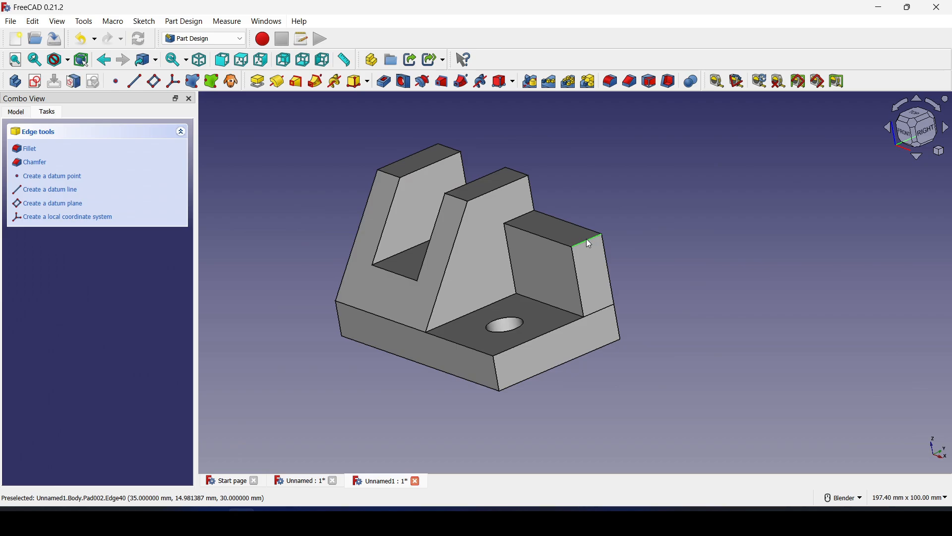
click(620, 81)
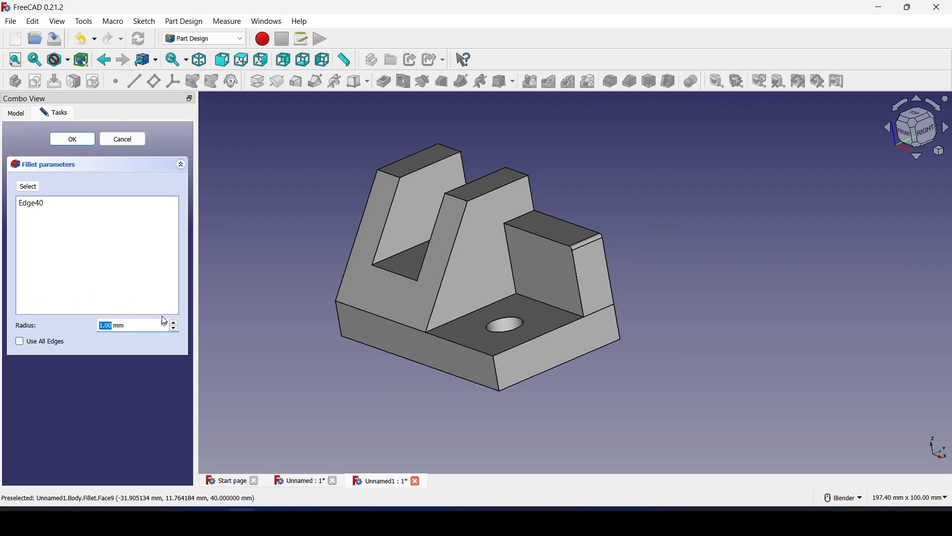
key(alt+Tab)
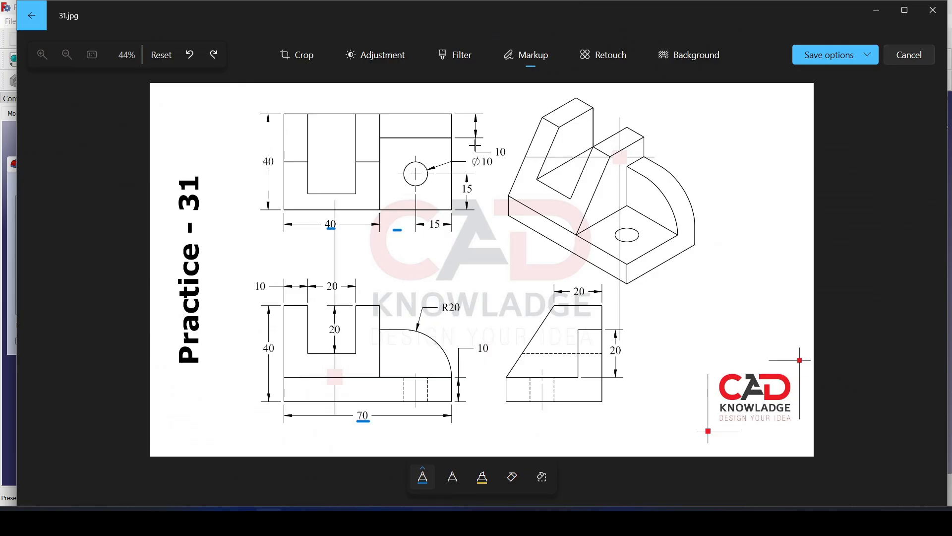
drag(443, 313, 467, 312)
key(ctrl+z)
key(alt+Tab)
click(174, 323)
drag(173, 322, 172, 322)
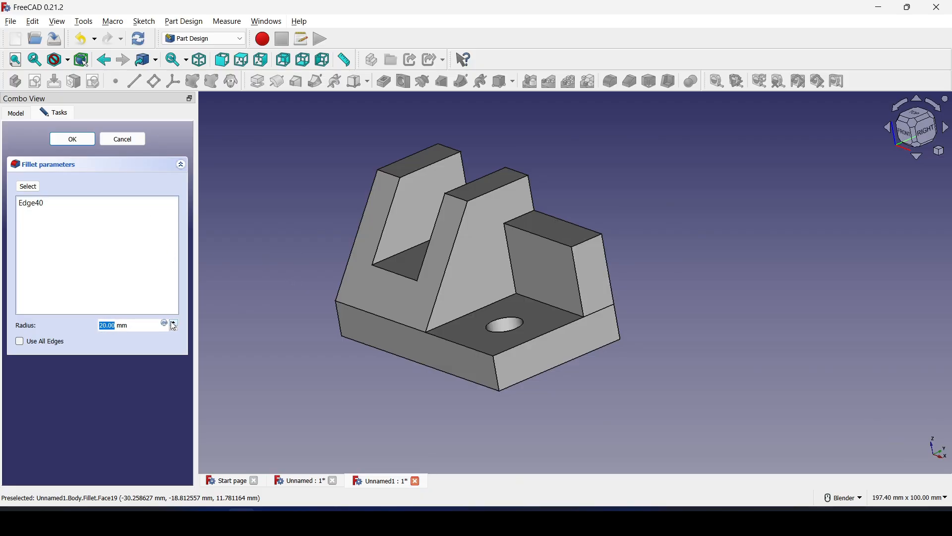
text(20)
click(80, 140)
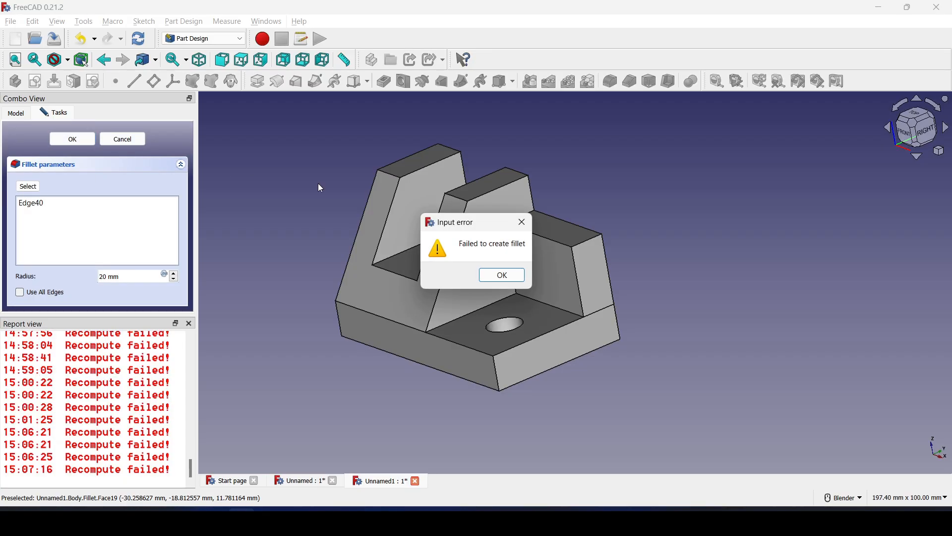
click(501, 276)
click(190, 323)
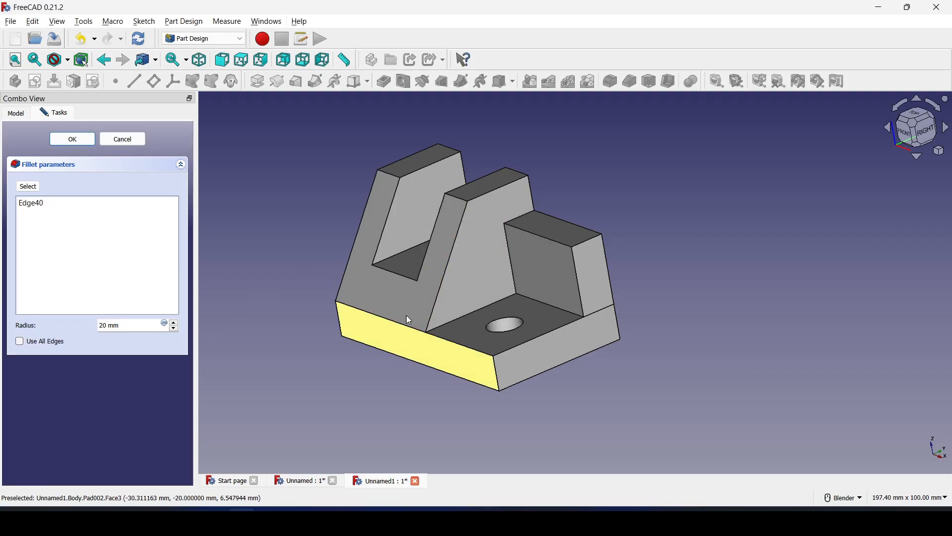
Reduce the fillet radius to 19 mm and examine where the rounding meets the base
scroll(612, 283, up, 2)
scroll(617, 295, up, 1)
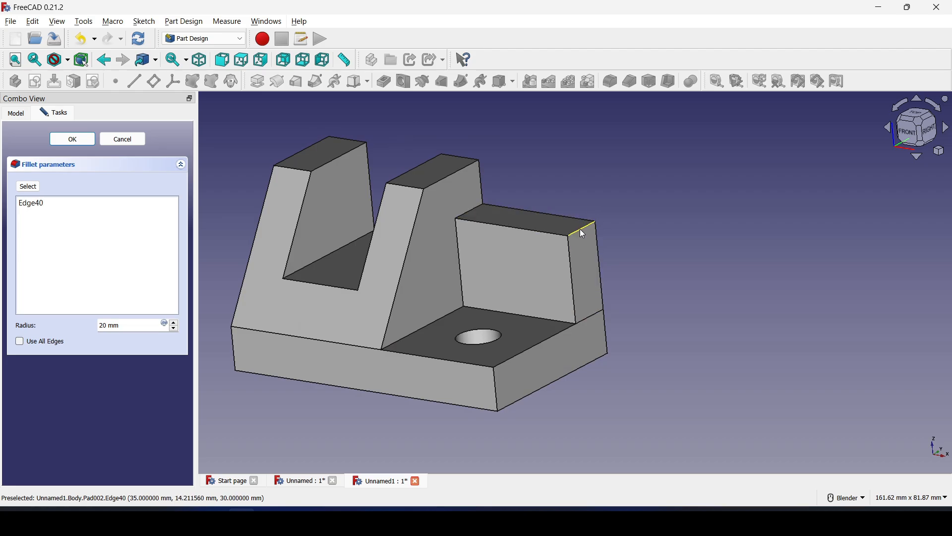
scroll(585, 232, up, 2)
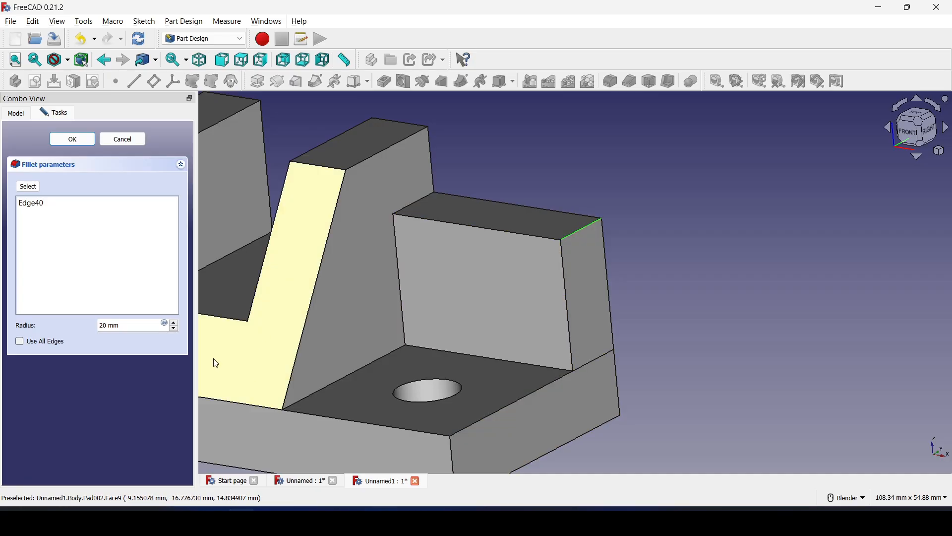
click(174, 328)
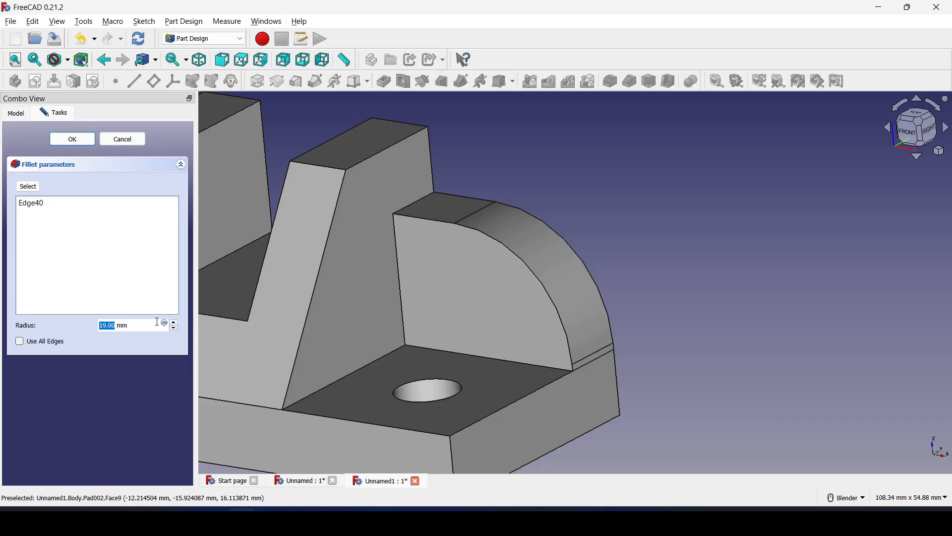
scroll(575, 311, up, 8)
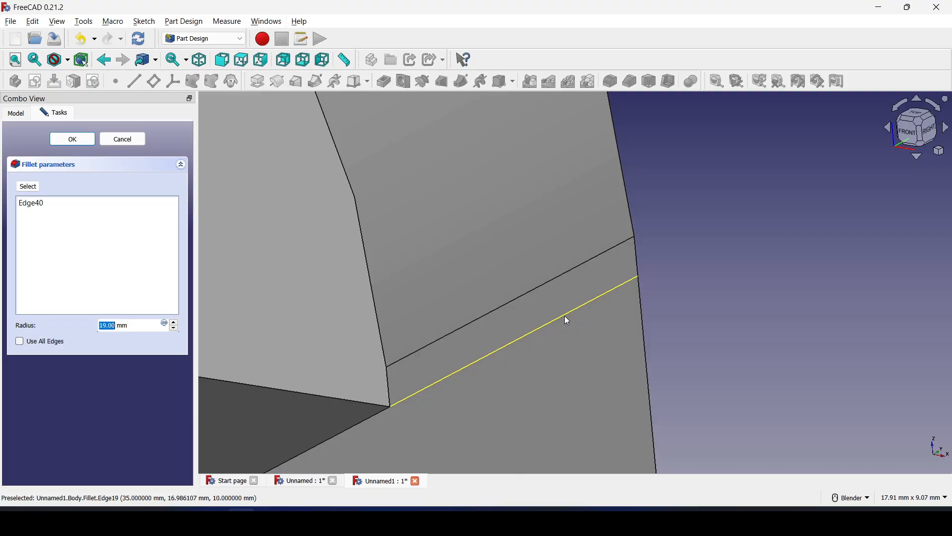
Set the rib's fillet radius to 19.99 mm, apply it and inspect the lower end of the rounding closely
click(116, 324)
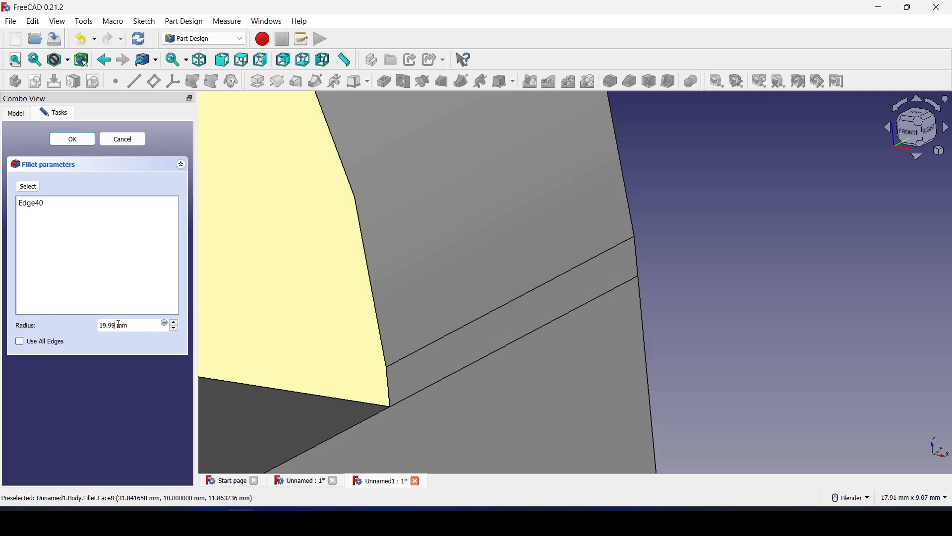
click(72, 139)
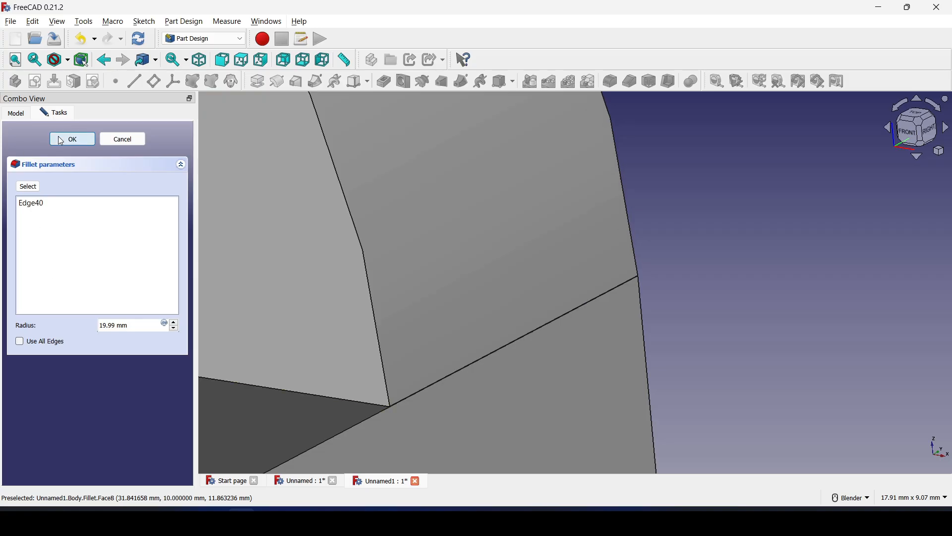
scroll(569, 331, up, 10)
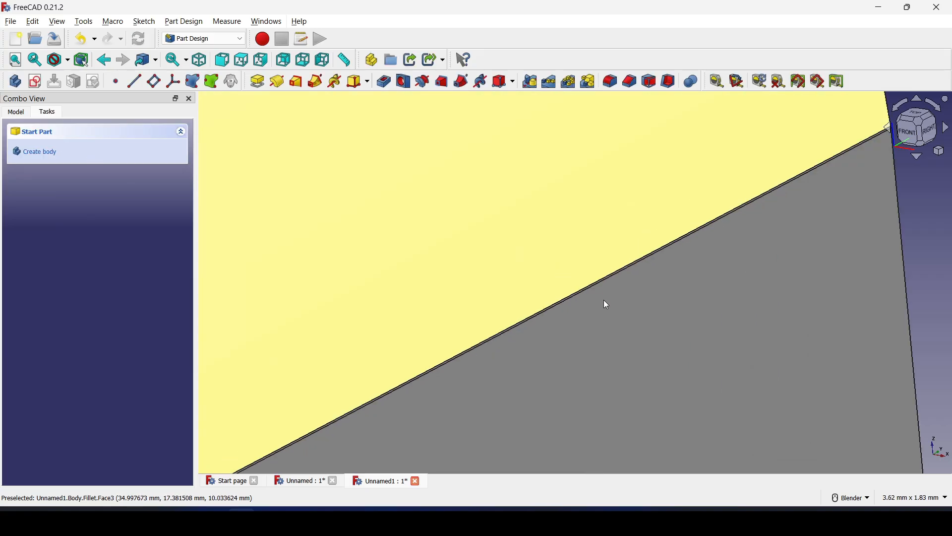
scroll(580, 258, up, 8)
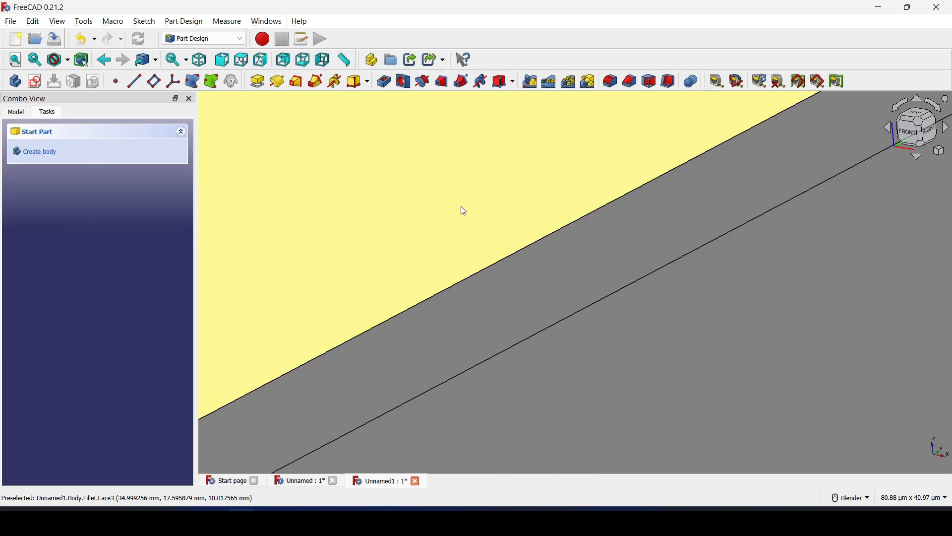
Reopen the rib's fillet for editing and try to set its radius to 20 mm
click(16, 112)
double_click(65, 226)
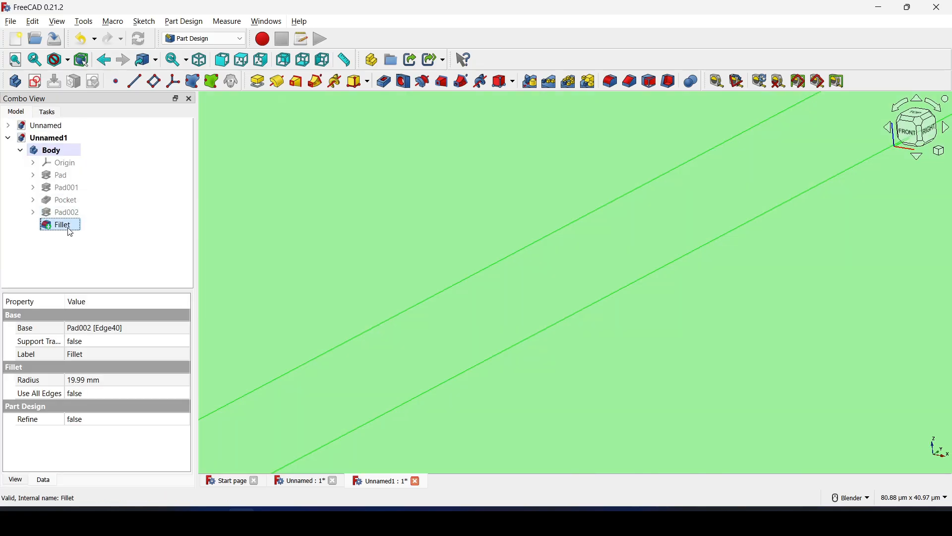
text(20)
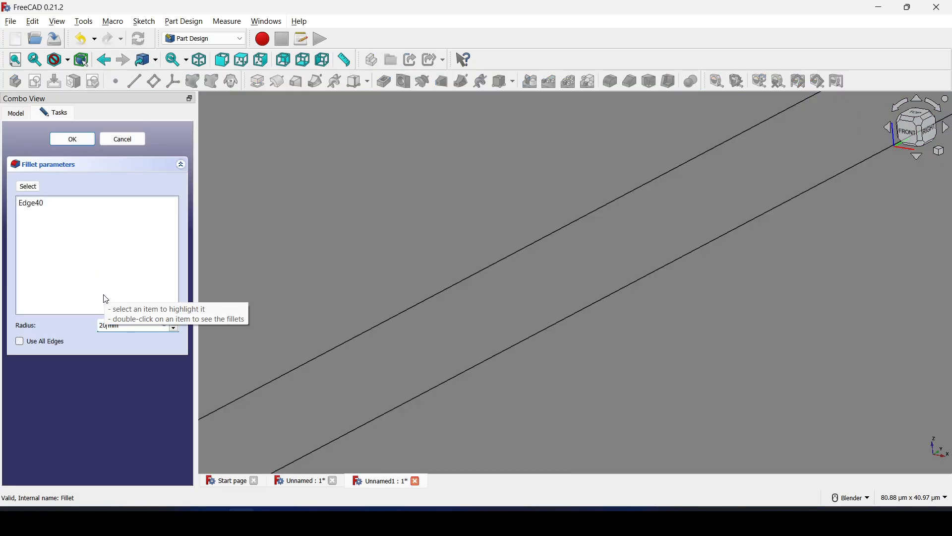
click(87, 143)
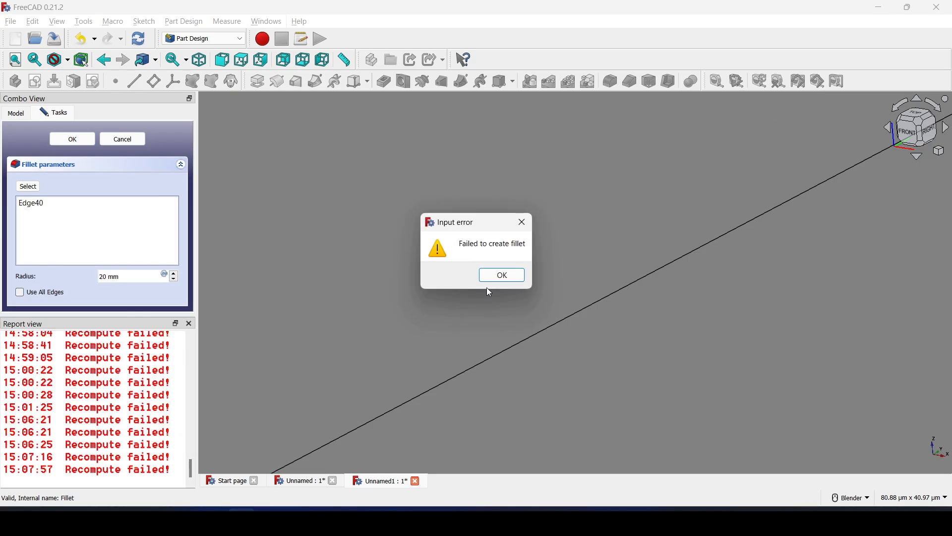
click(502, 275)
Apply the rib's fillet with a 19.99 mm radius, inspect the rounded rib and undo the fillet
scroll(491, 277, down, 10)
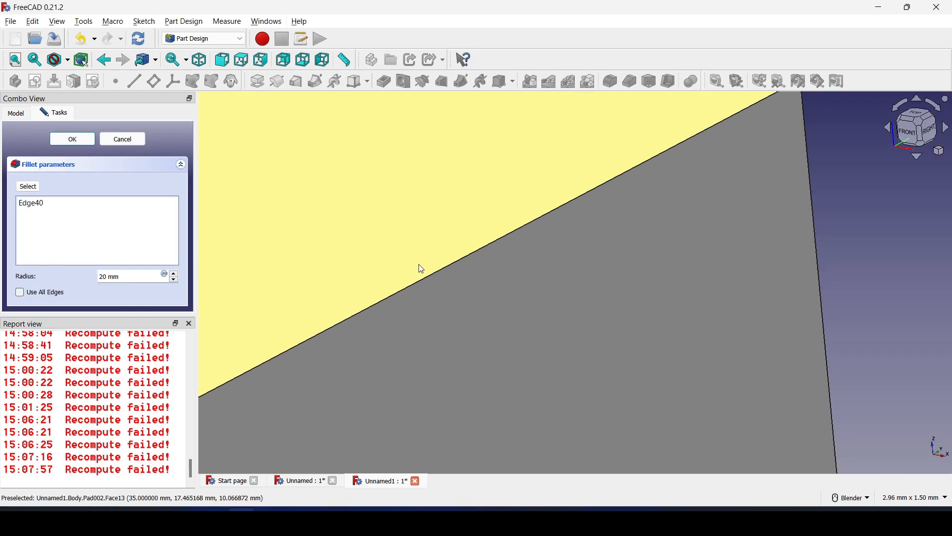
shift+middle_drag(434, 251, 791, 323)
drag(109, 278, 94, 279)
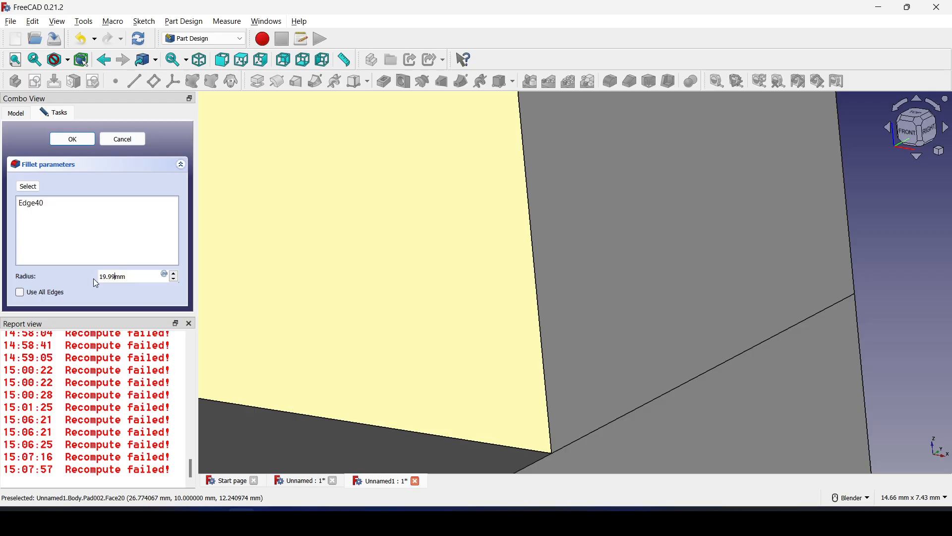
key(Return)
scroll(788, 206, down, 3)
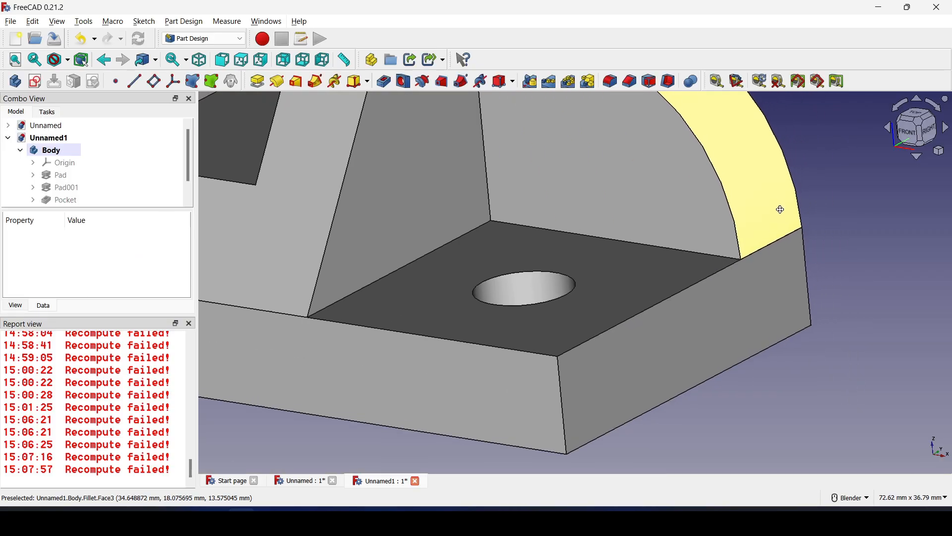
shift+middle_drag(781, 209, 651, 315)
scroll(70, 187, down, 1)
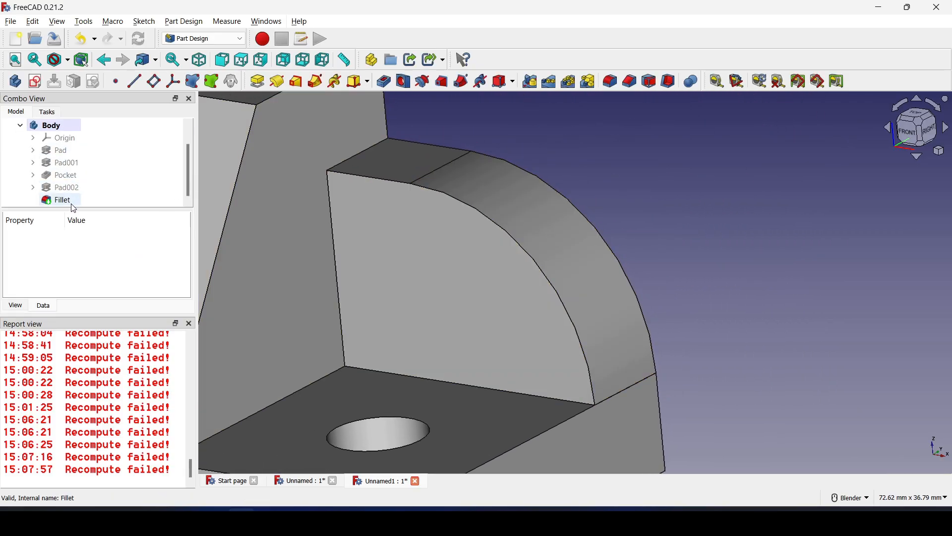
key(ctrl+z)
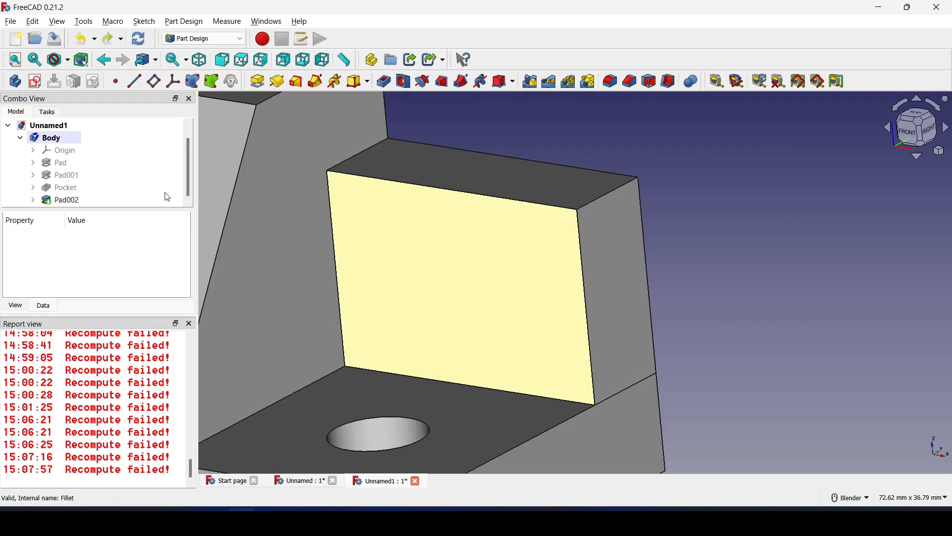
Open Sketch003, the rectangle sketch under the rib's pad Pad002, for editing
click(33, 200)
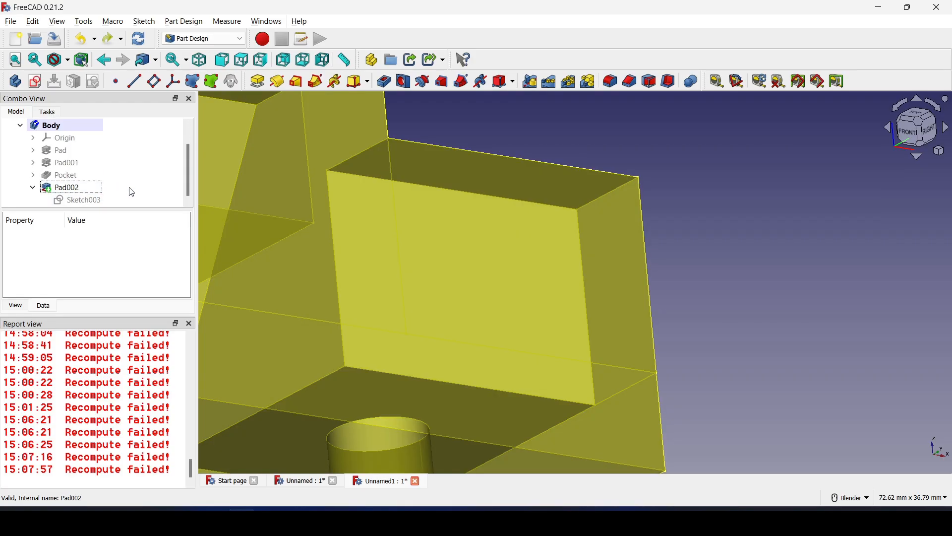
scroll(84, 192, up, 1)
scroll(85, 193, down, 1)
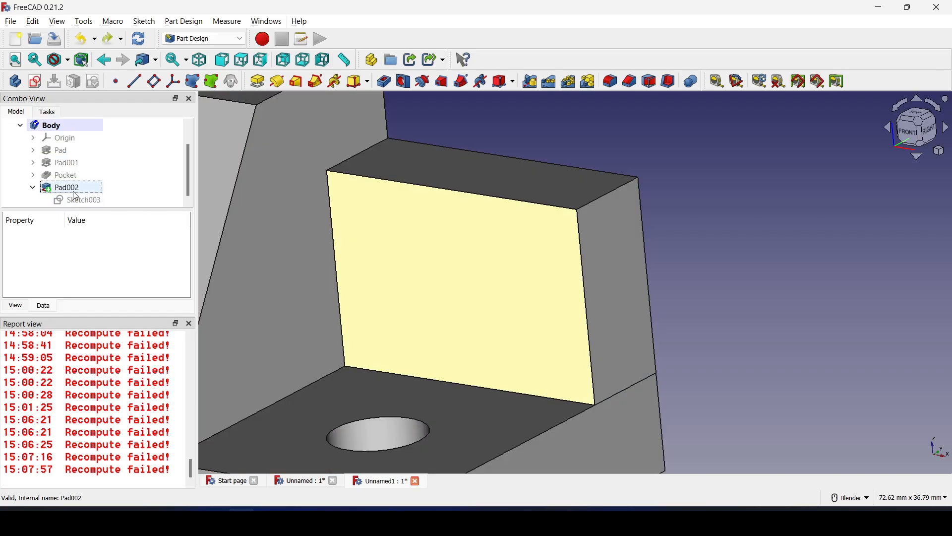
click(189, 324)
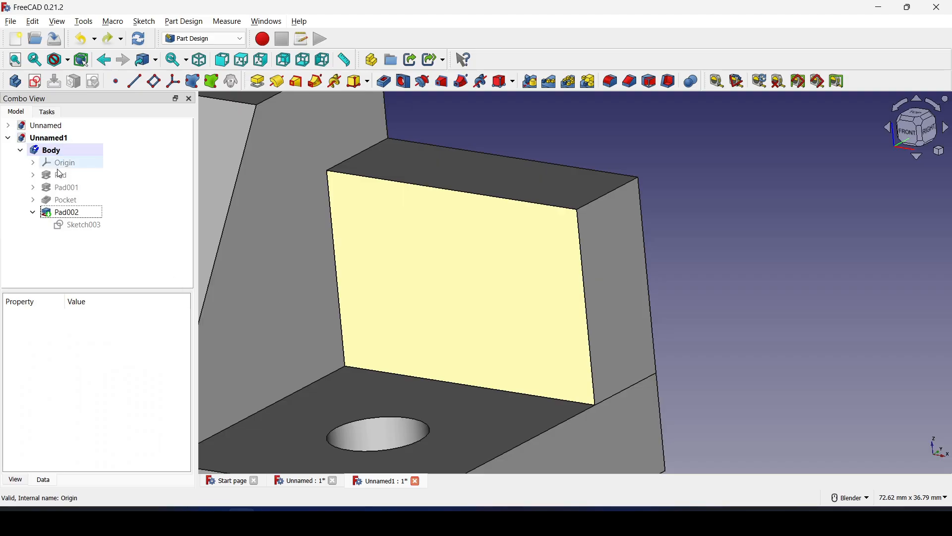
click(76, 217)
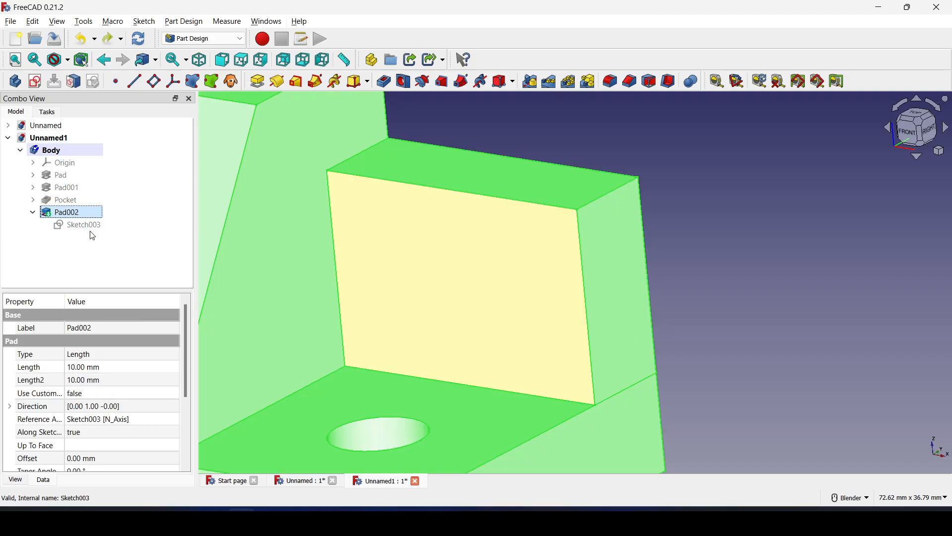
click(83, 230)
double_click(80, 226)
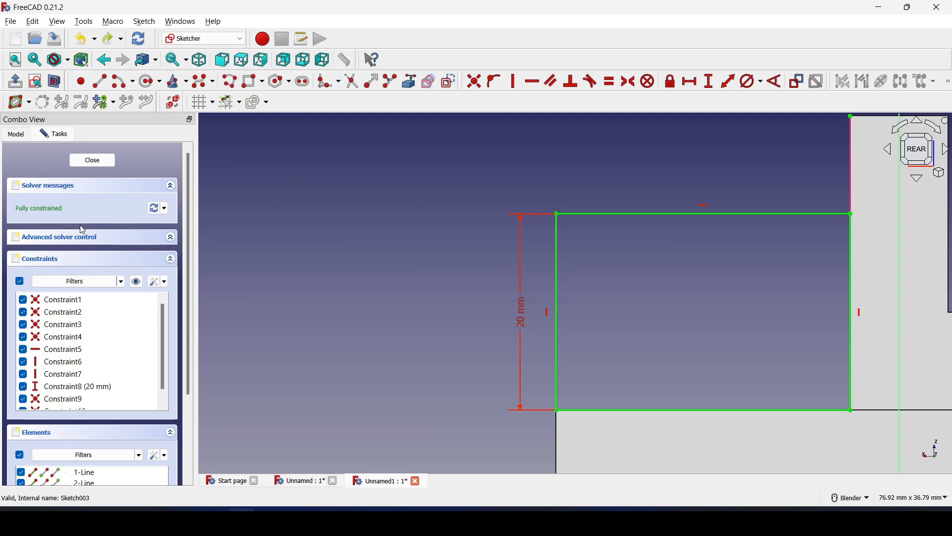
Add a sketch fillet between the rib rectangle's top line and its outer vertical line
shift+middle_drag(627, 268, 461, 267)
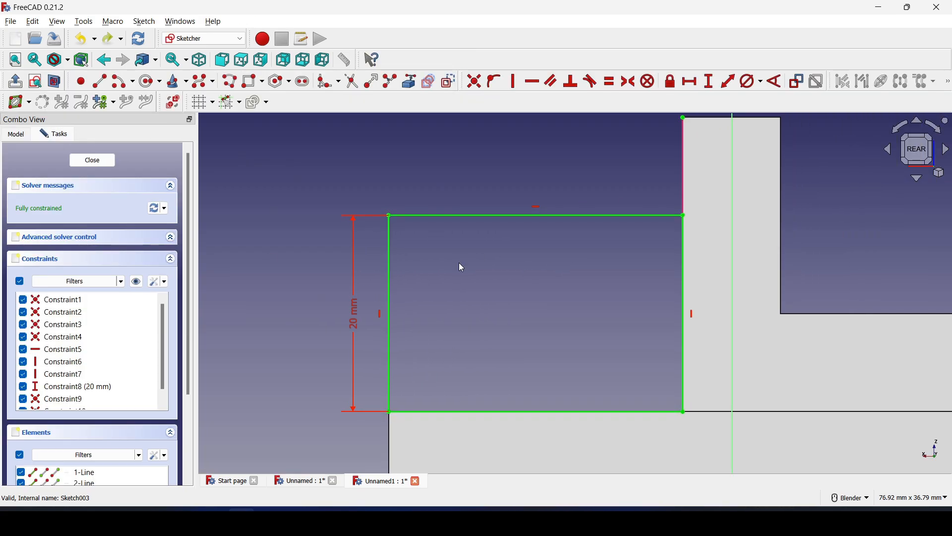
scroll(436, 273, down, 1)
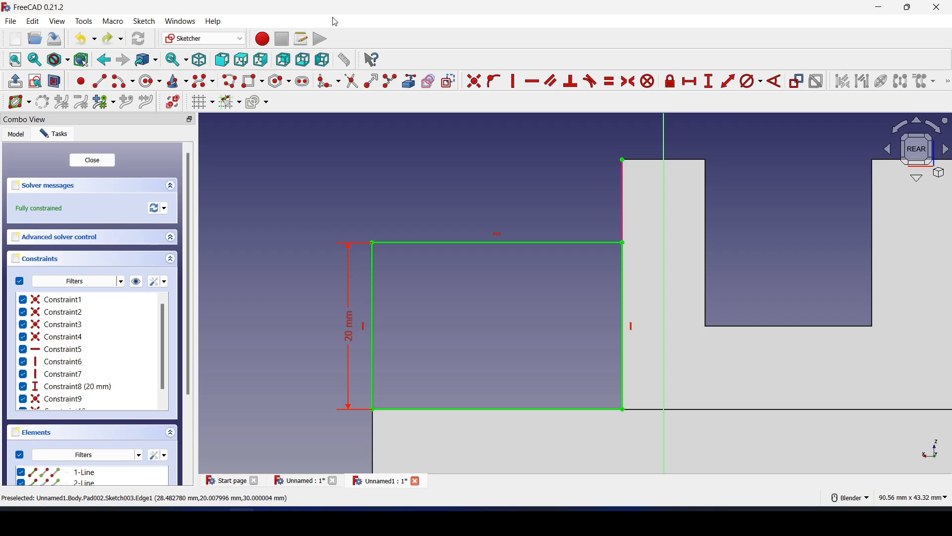
click(329, 80)
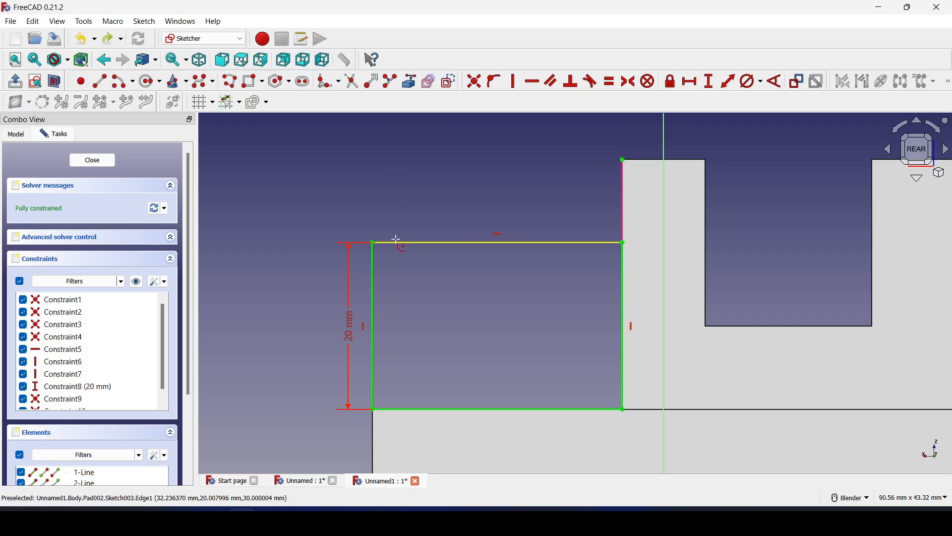
click(394, 243)
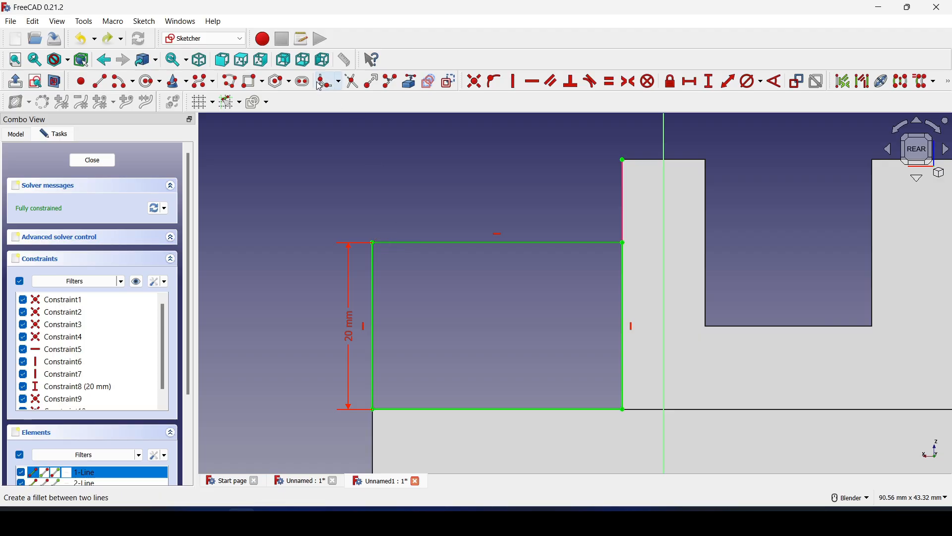
click(373, 265)
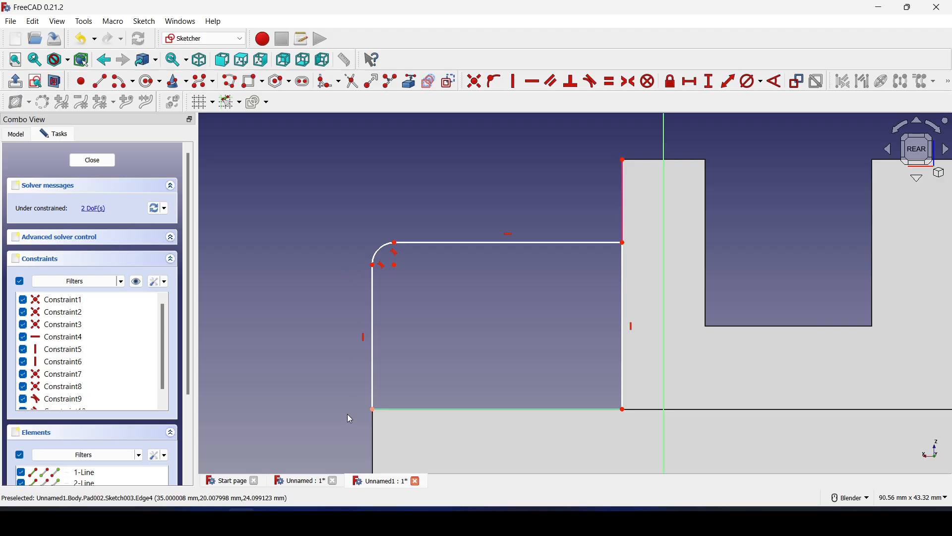
Enlarge the corner arc of the rib profile by moving its centre point inward and down
click(395, 268)
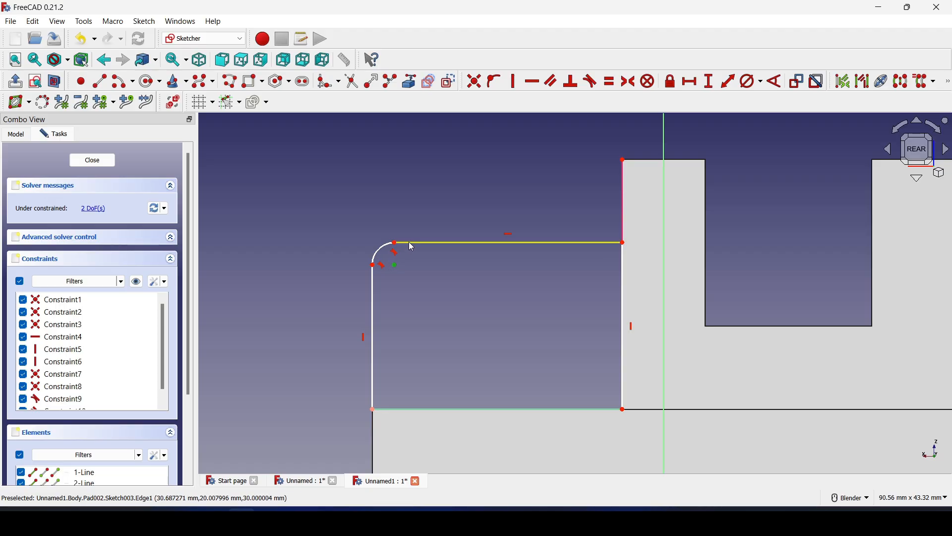
click(410, 243)
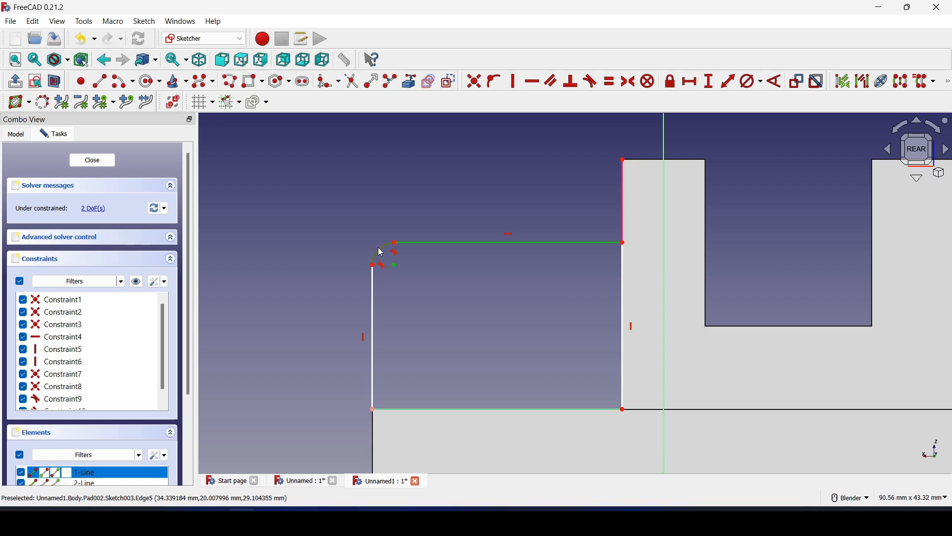
click(412, 272)
drag(397, 269, 507, 319)
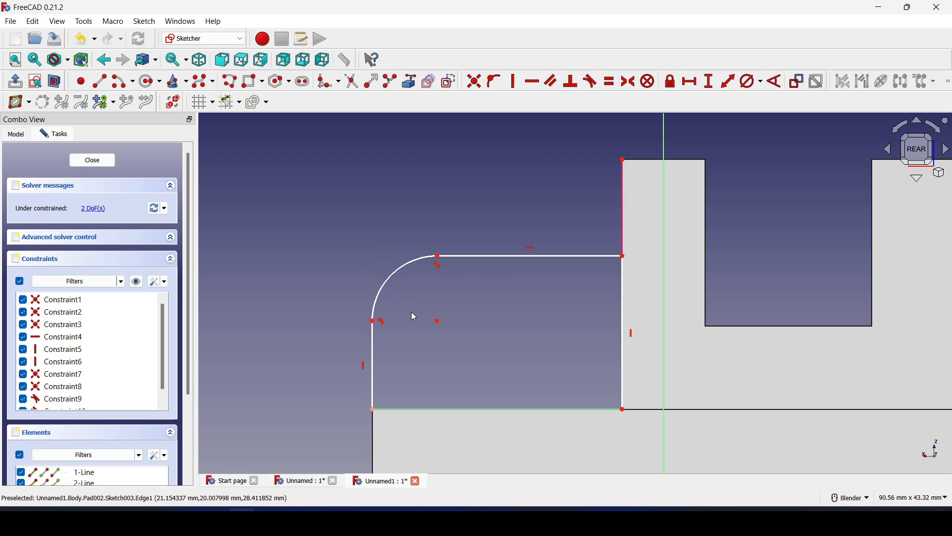
Check the R20 rib arc in the 31.jpg drawing and delete the rib profile's outer vertical line below the corner arc
click(371, 339)
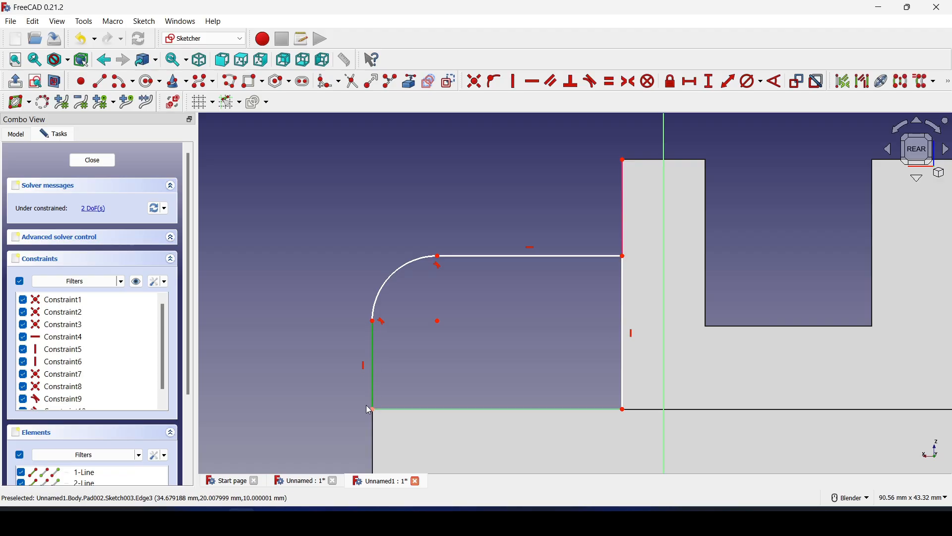
click(378, 297)
click(394, 327)
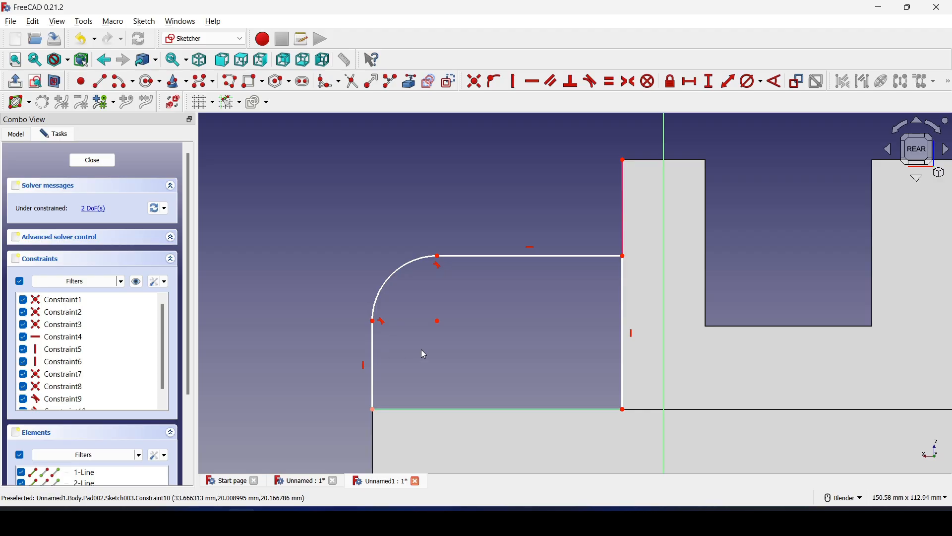
key(alt+Tab)
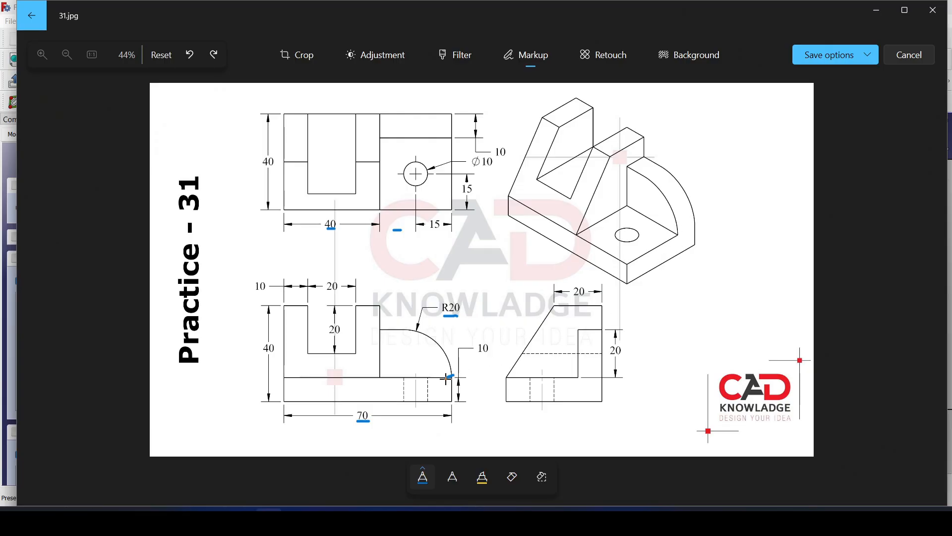
key(alt+Tab)
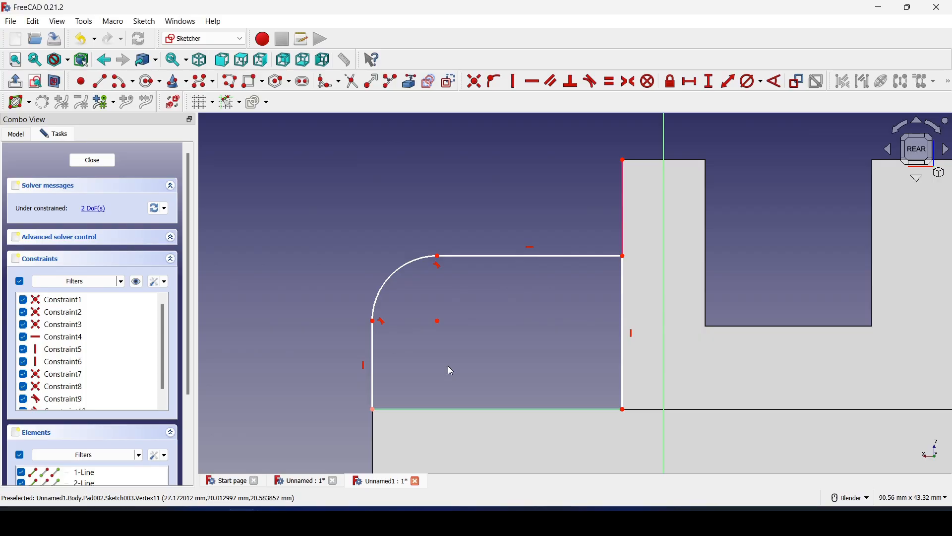
click(373, 347)
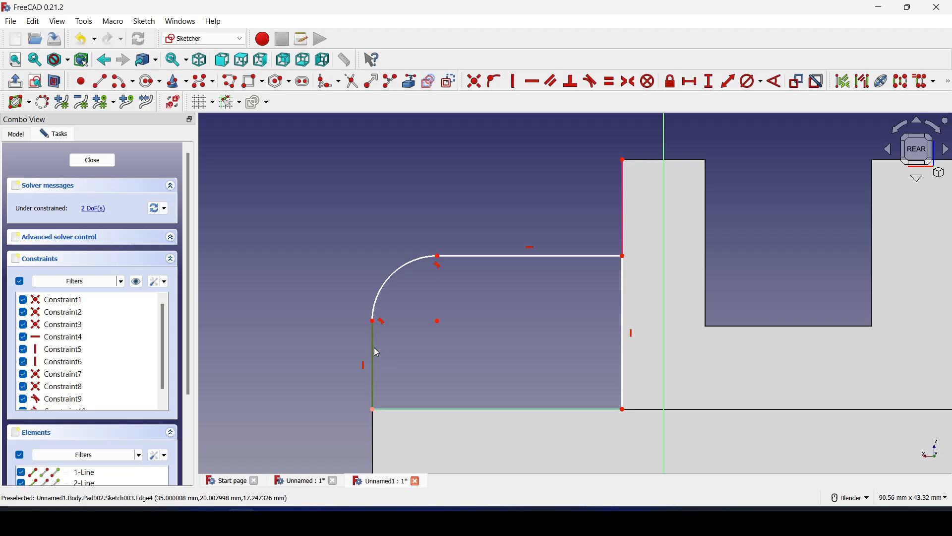
key(Delete)
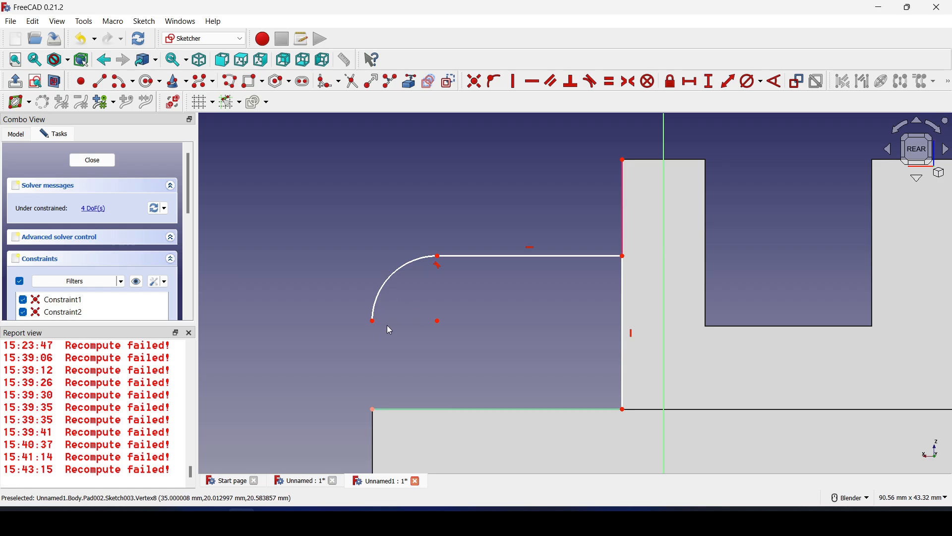
Make the arc's free end coincident with the base line's outer endpoint and constrain the arc's diameter to 40 mm
click(374, 410)
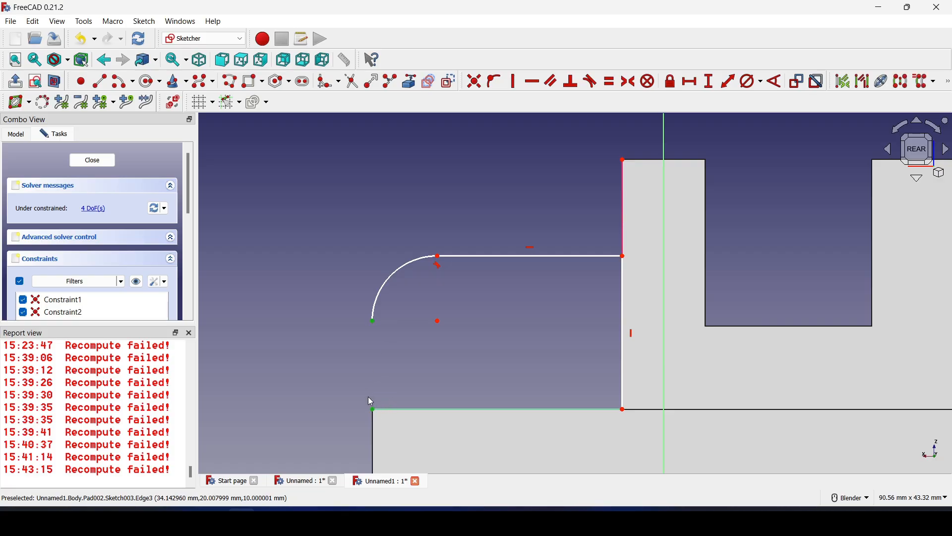
click(476, 81)
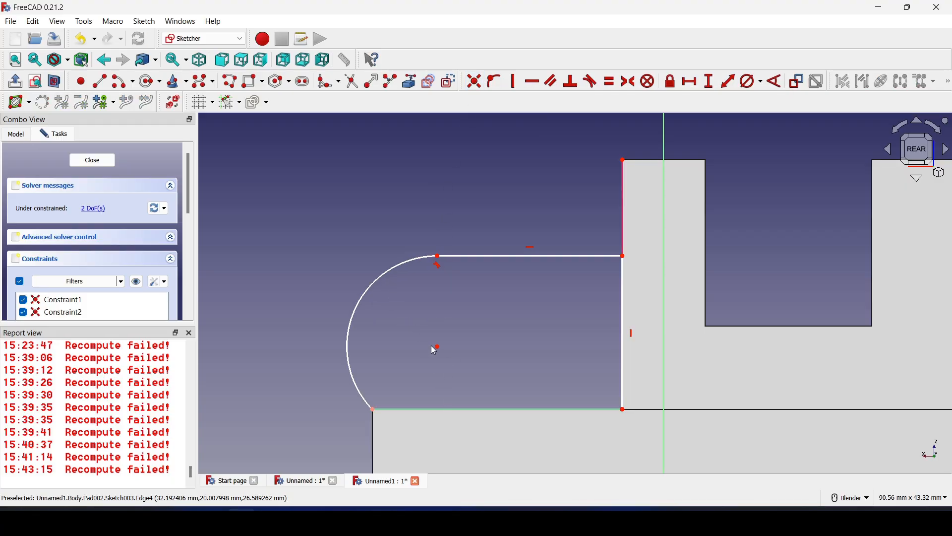
click(385, 276)
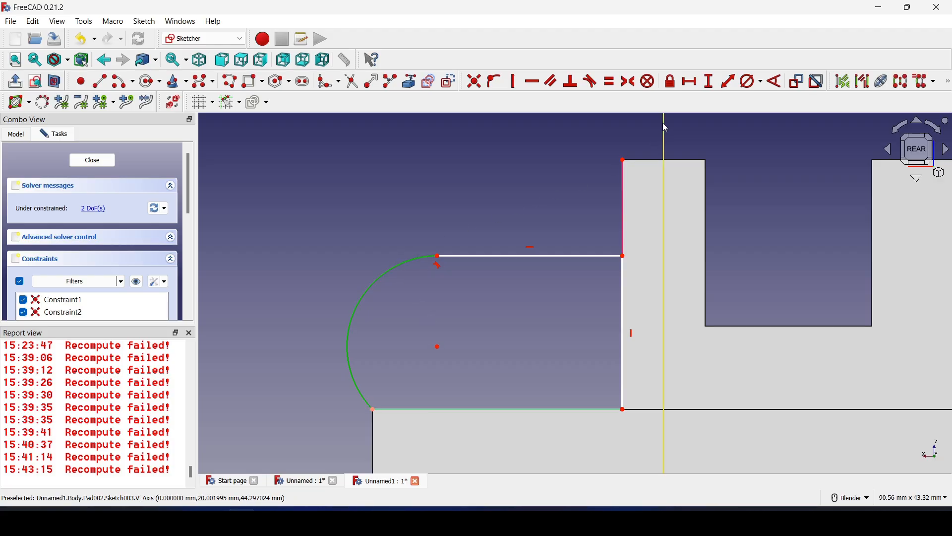
click(754, 83)
text(40)
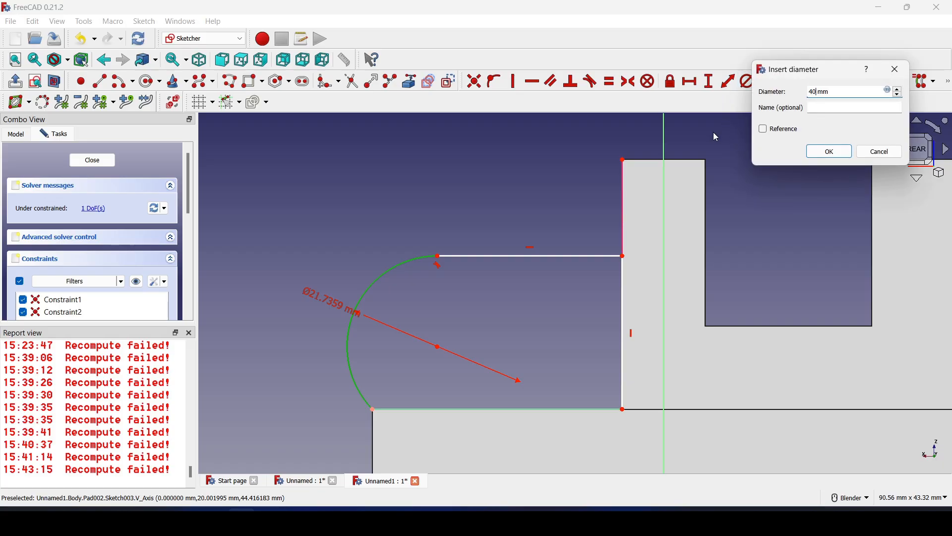
key(Return)
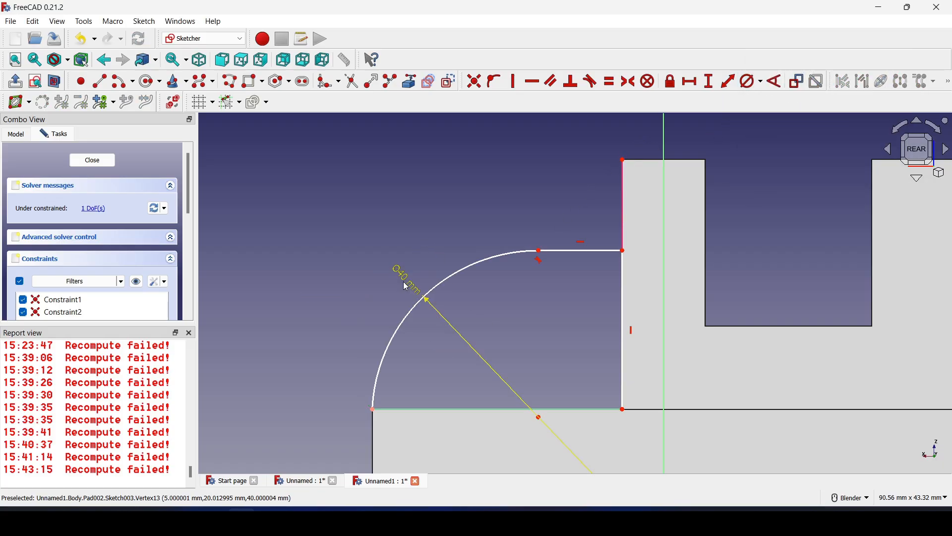
Constrain the rib profile's inner vertical line to a height of 20 mm and finish editing the sketch
click(624, 305)
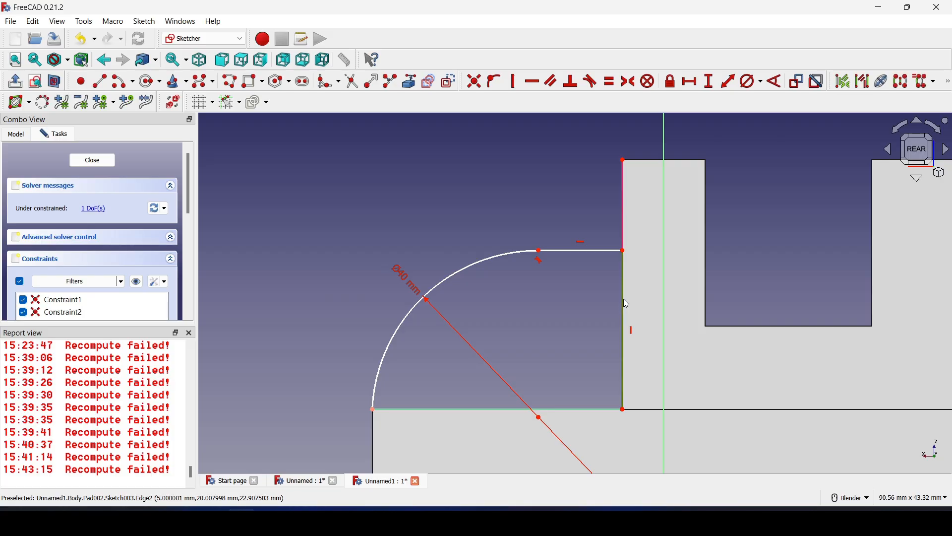
click(710, 83)
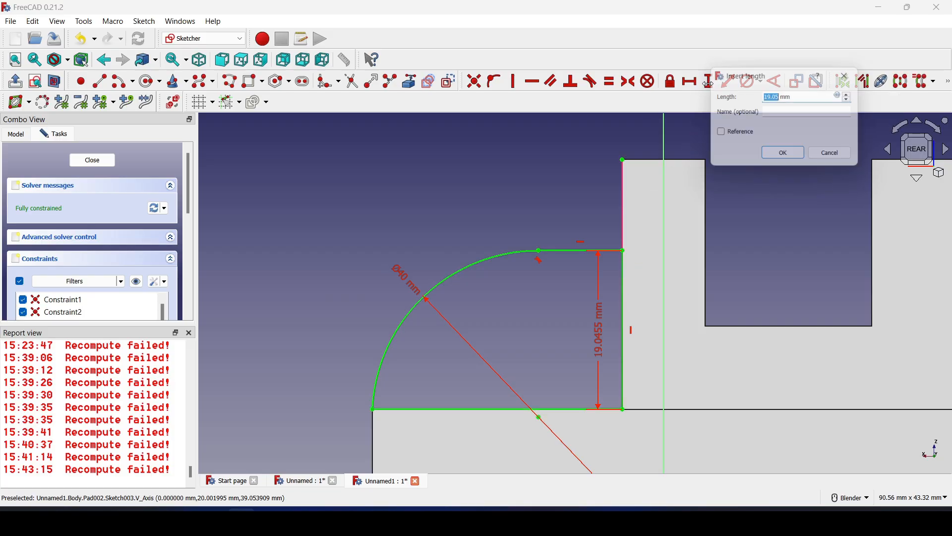
text(20)
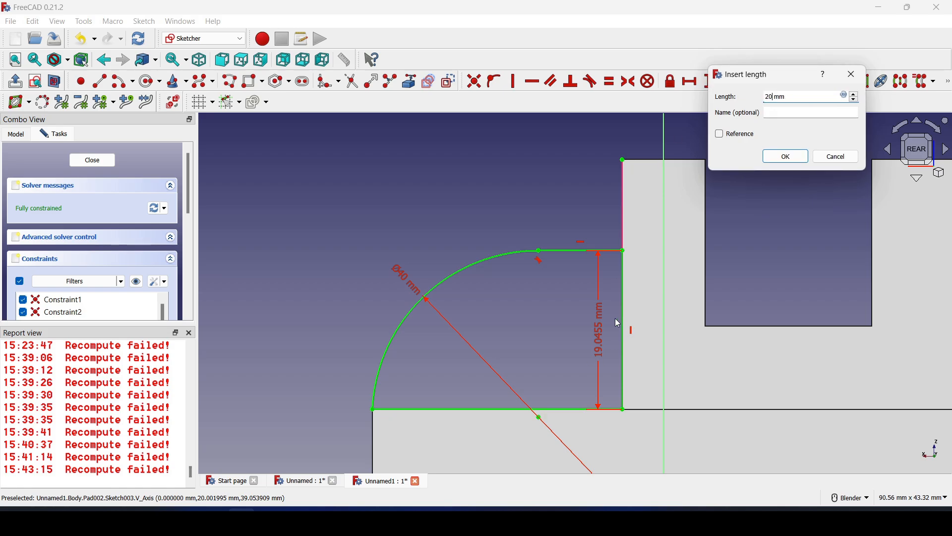
key(Return)
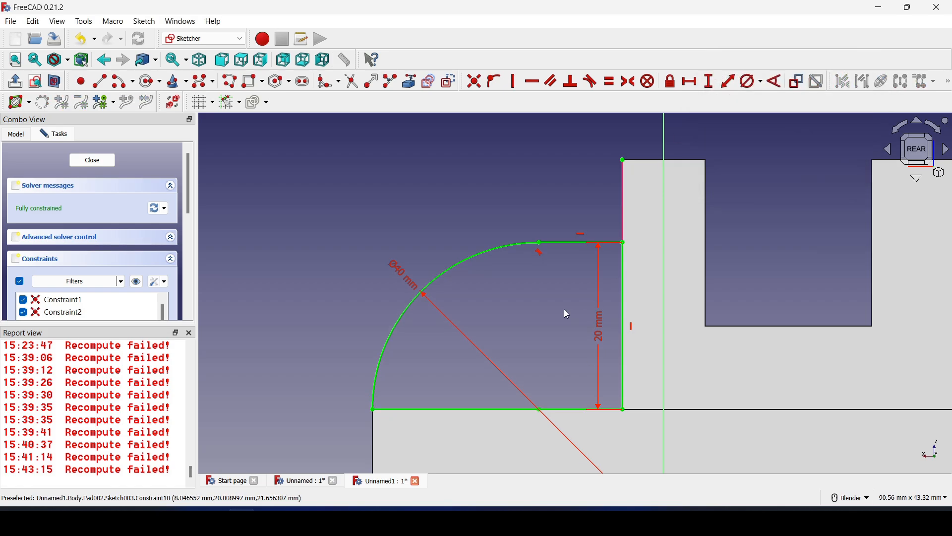
shift+middle_drag(521, 331, 502, 304)
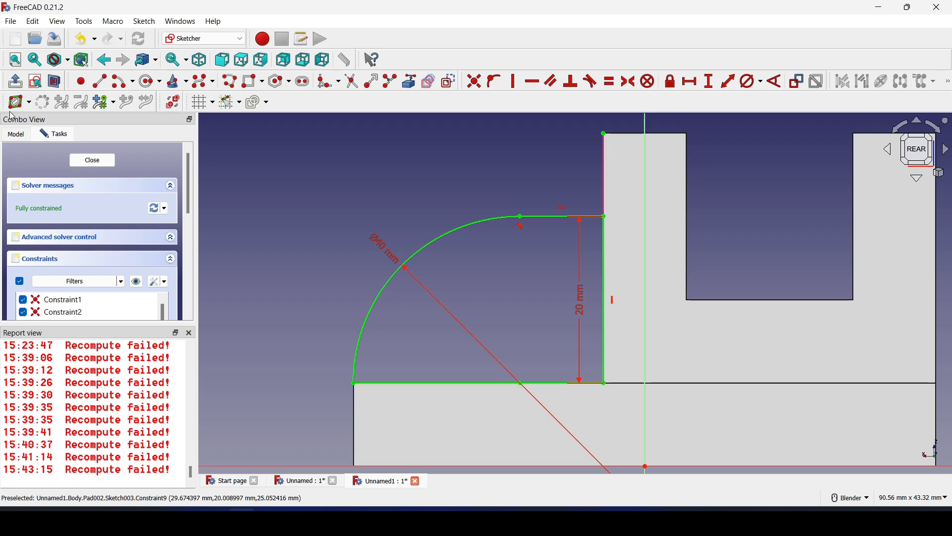
click(93, 161)
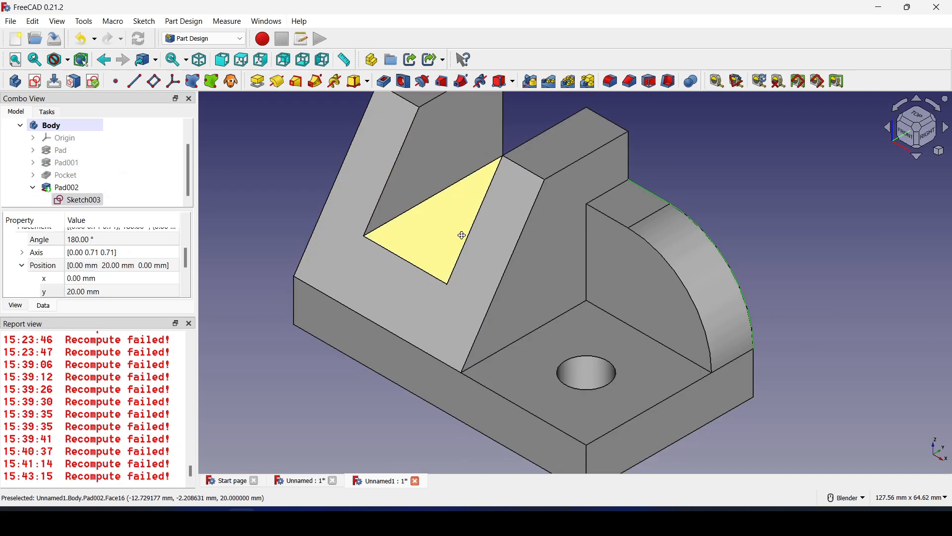
Close the report view and compare the rounded rib with the 31.jpg drawing
scroll(458, 226, up, 4)
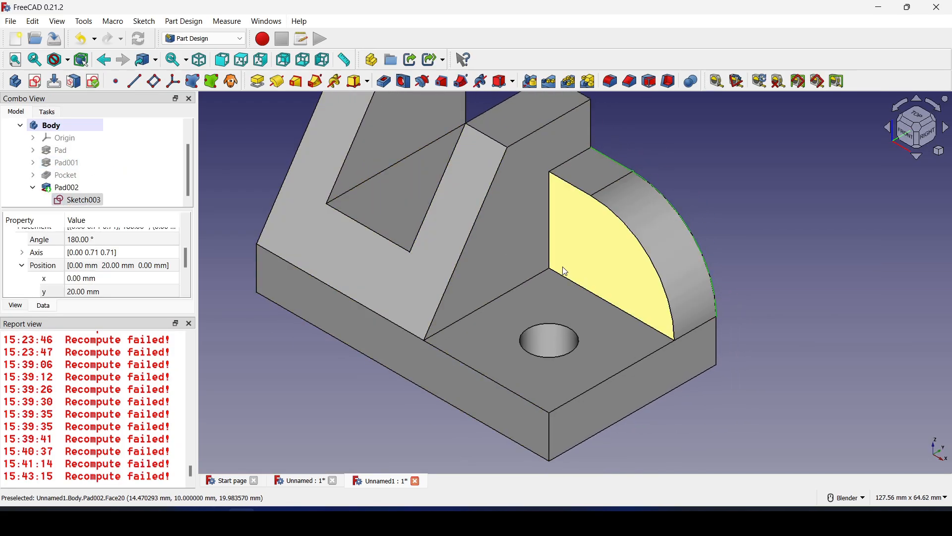
click(189, 324)
middle_drag(671, 276, 684, 266)
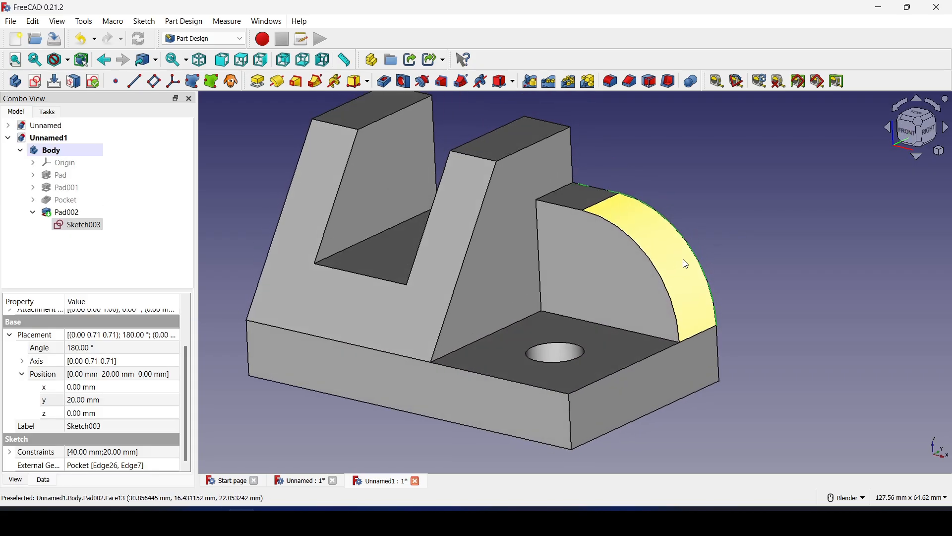
key(alt+Tab)
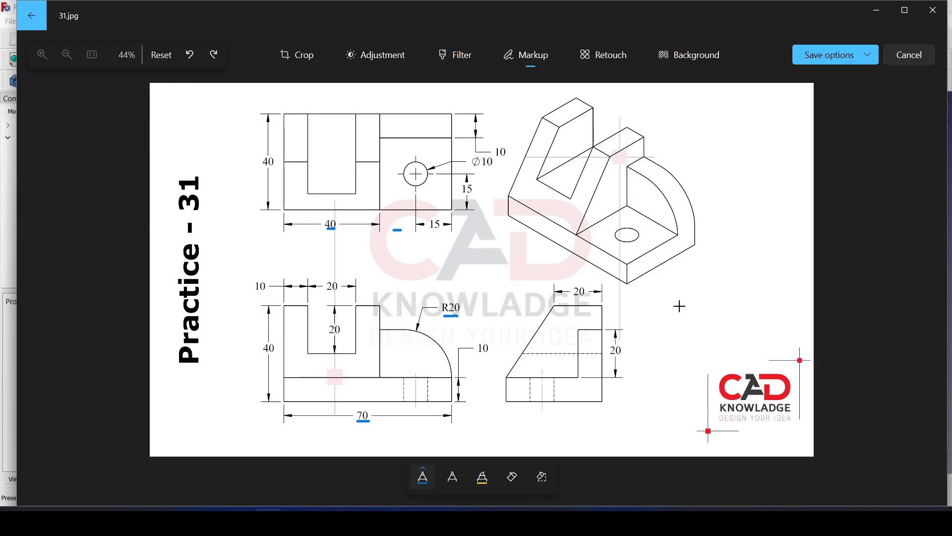
key(alt+Tab)
Inspect the rib from behind and hide its profile sketch, Sketch003, under Pad002
click(67, 212)
click(814, 176)
middle_drag(814, 355, 555, 302)
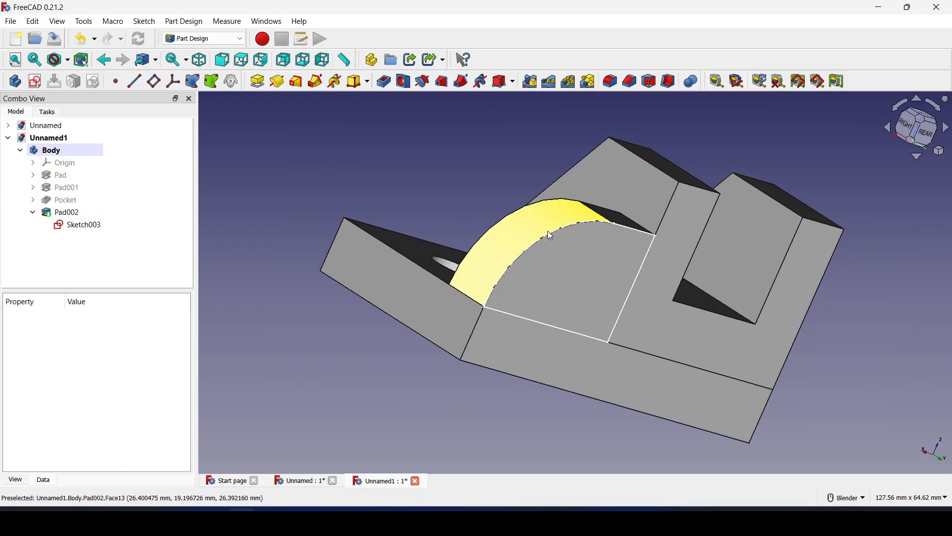
click(79, 226)
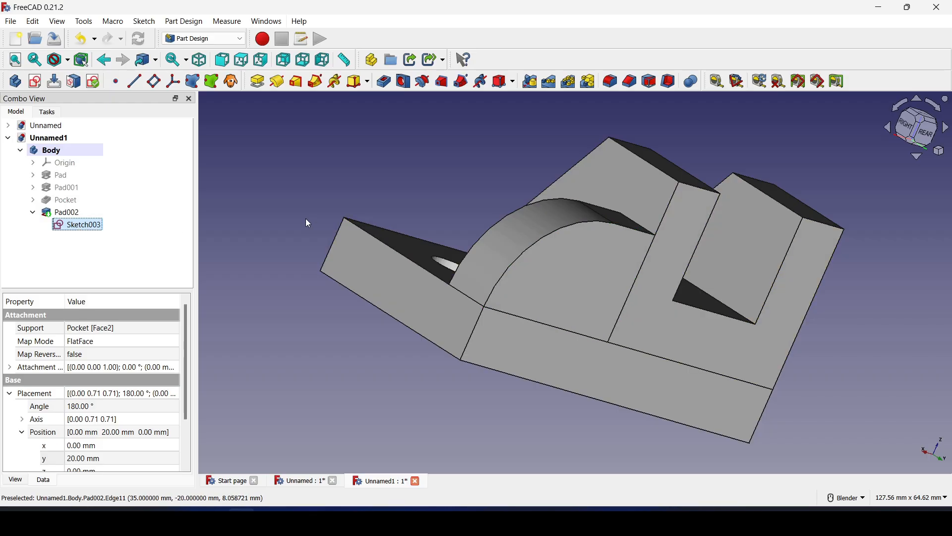
click(62, 212)
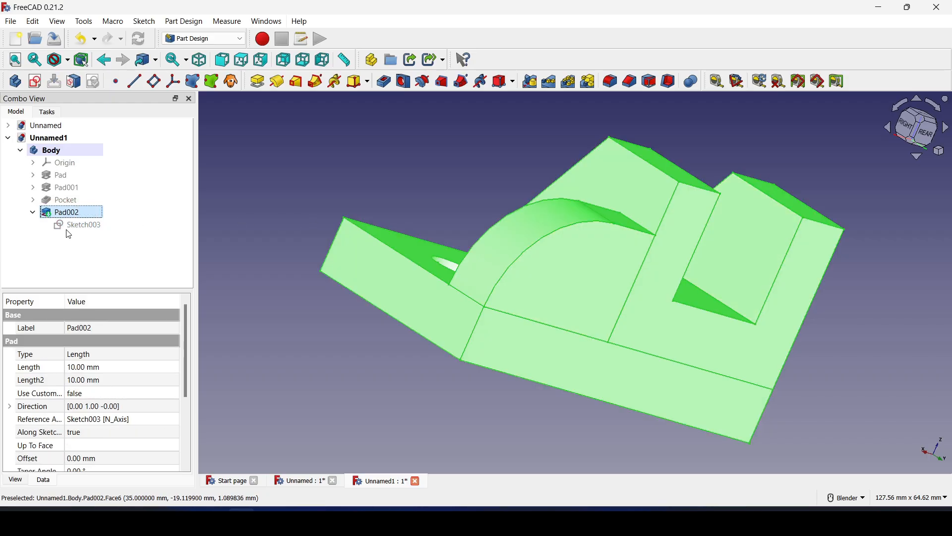
click(66, 227)
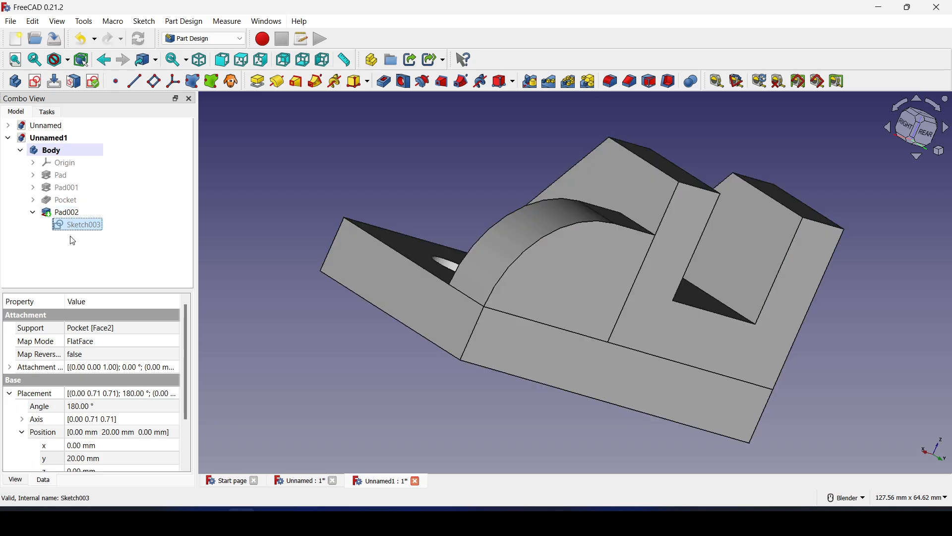
Show the whole bracket in isometric view with nothing selected
click(76, 211)
key(0)
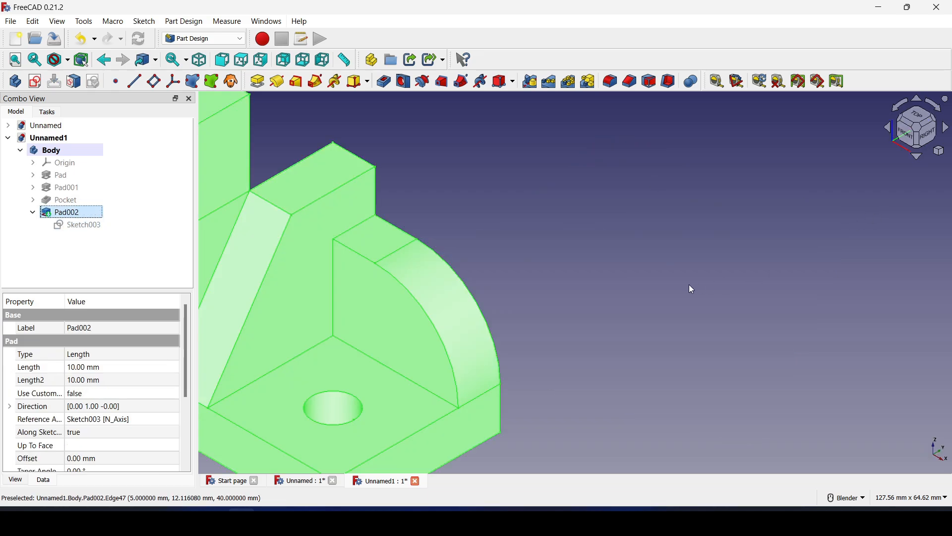
scroll(667, 233, down, 5)
click(667, 234)
shift+middle_drag(666, 230, 667, 238)
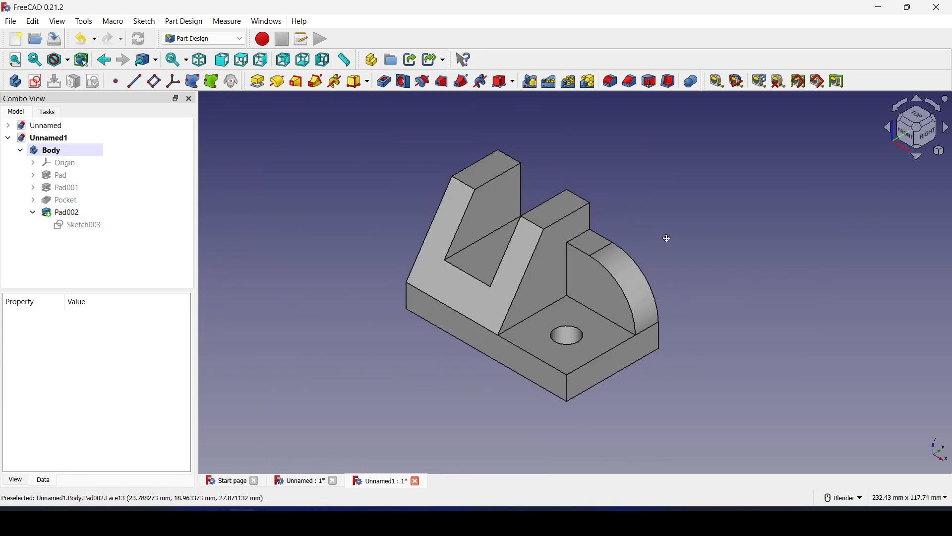